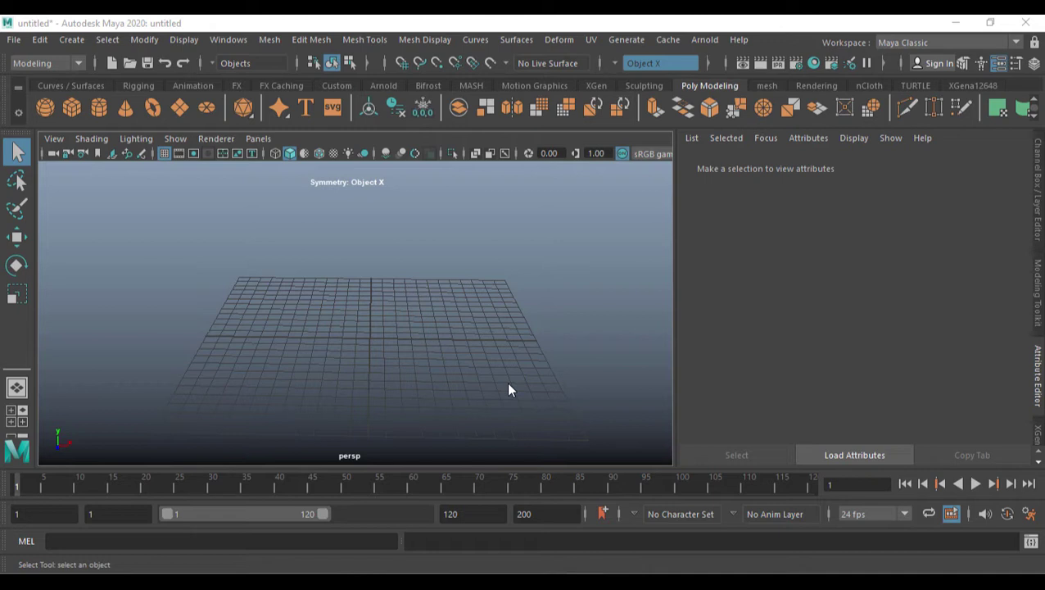
- Create a polygon cube at the centre of the grid
{"action": "middle_click_drag", "start_coordinate": [458, 369], "coordinate": [420, 318], "text": "alt"}
{"action": "left_click", "coordinate": [71, 108]}
{"action": "scroll", "coordinate": [438, 340], "scroll_direction": "up", "scroll_amount": 3}
{"action": "left_click_drag", "start_coordinate": [420, 318], "coordinate": [470, 322], "text": "alt"}
{"action": "scroll", "coordinate": [470, 323], "scroll_direction": "up", "scroll_amount": 4}
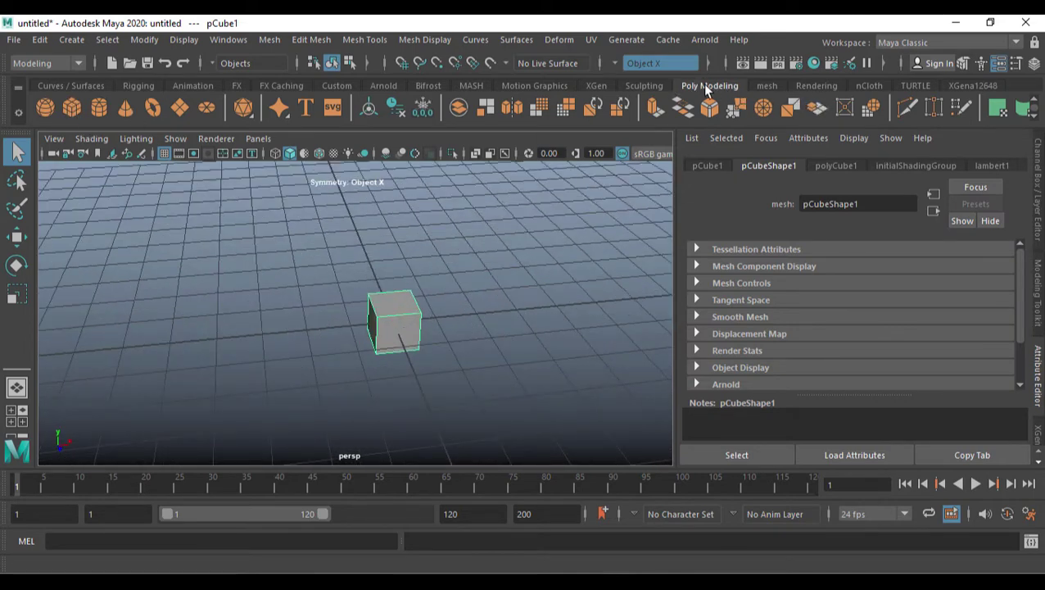
{"action": "middle_click_drag", "start_coordinate": [509, 276], "coordinate": [457, 270], "text": "alt"}
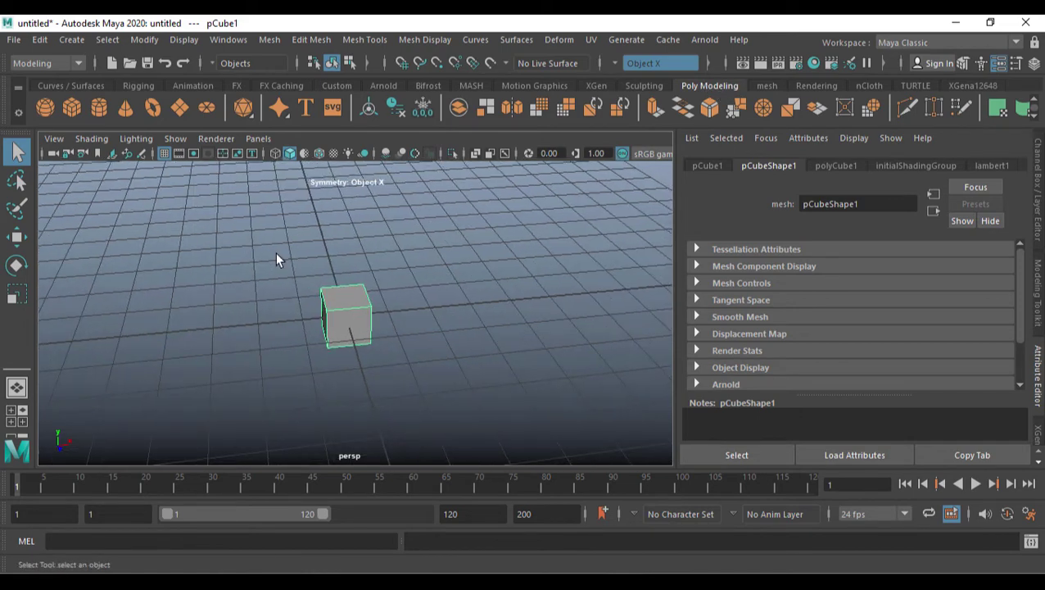
- Bevel all the cube's edges with a fraction of 0.3 and one segment, and reselect the cube in object mode
{"action": "left_click", "coordinate": [710, 109]}
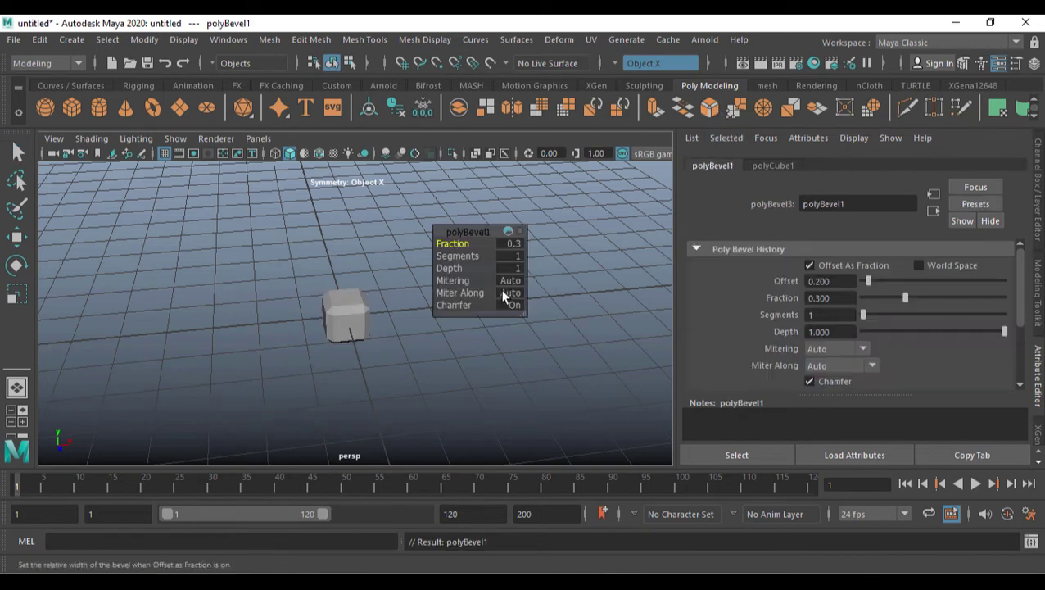
{"action": "left_click_drag", "start_coordinate": [375, 315], "coordinate": [355, 300], "text": "alt"}
{"action": "left_click", "coordinate": [355, 300]}
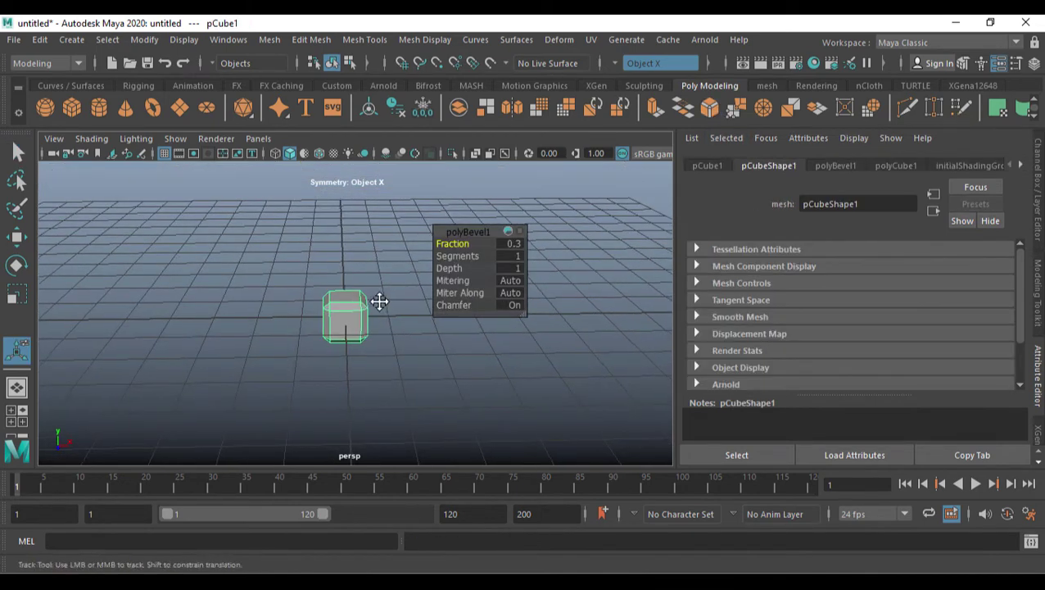
{"action": "middle_click_drag", "start_coordinate": [377, 301], "coordinate": [344, 300], "text": "alt"}
{"action": "left_click", "coordinate": [335, 319]}
{"action": "left_click", "coordinate": [320, 311]}
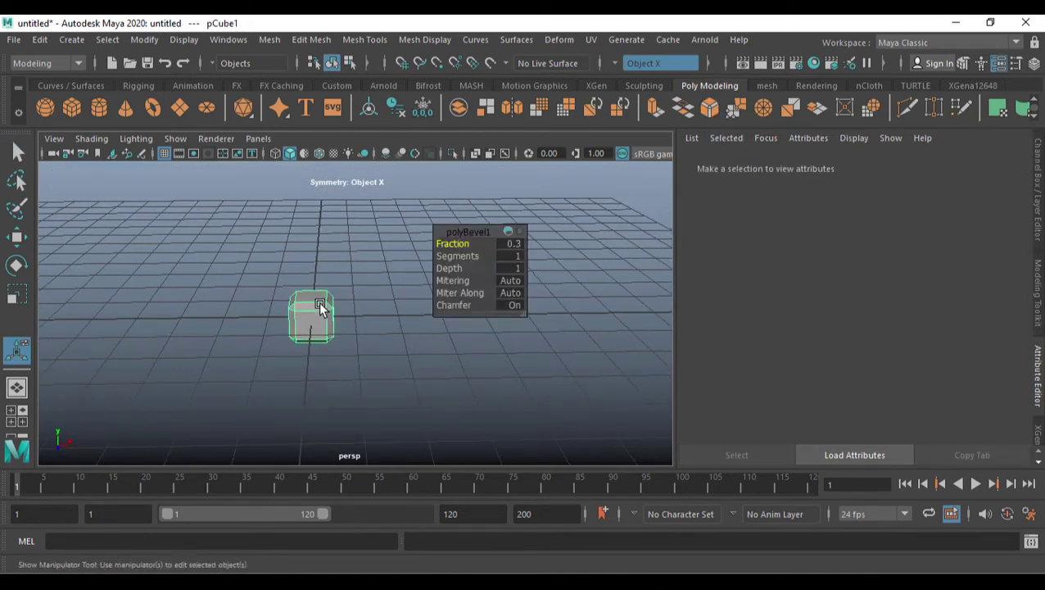
{"action": "left_click_drag", "start_coordinate": [367, 316], "coordinate": [385, 309], "text": "alt"}
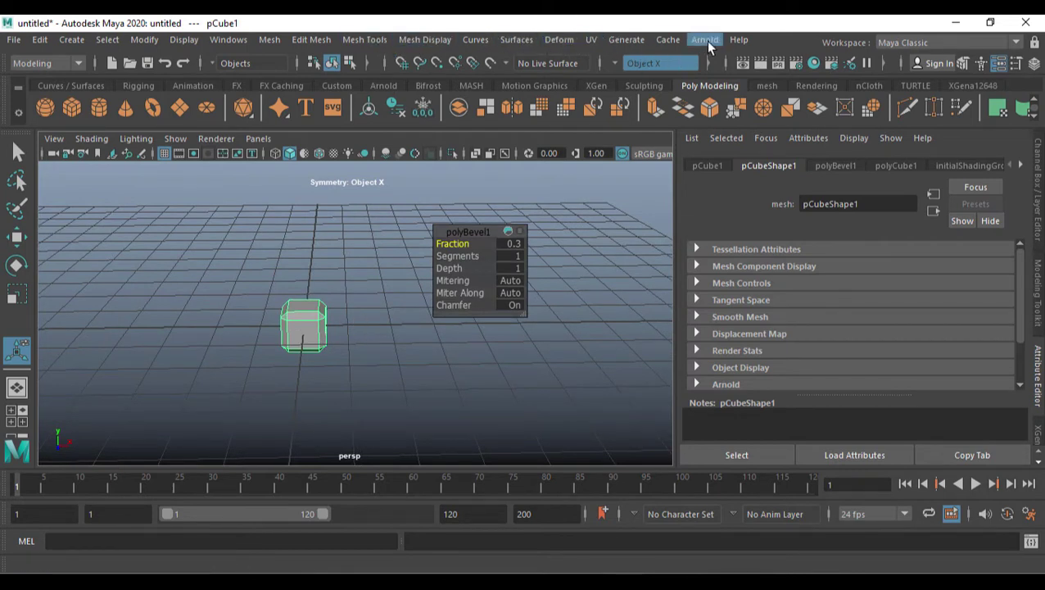
- Switch to the Animation menu set and create a MASH network from the beveled cube
{"action": "left_click", "coordinate": [43, 64]}
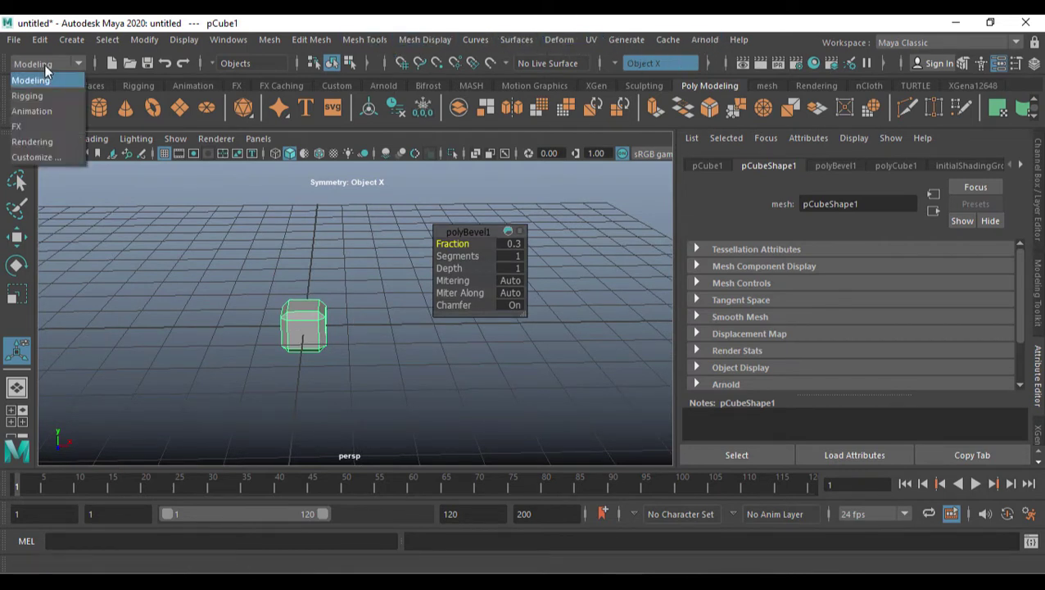
{"action": "left_click", "coordinate": [48, 112]}
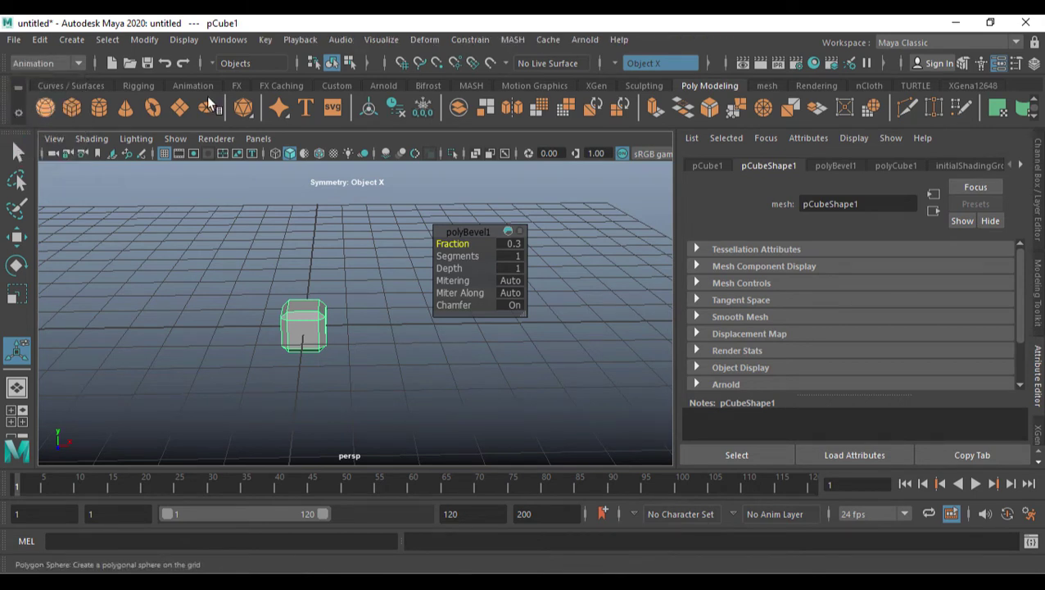
{"action": "left_click", "coordinate": [520, 41]}
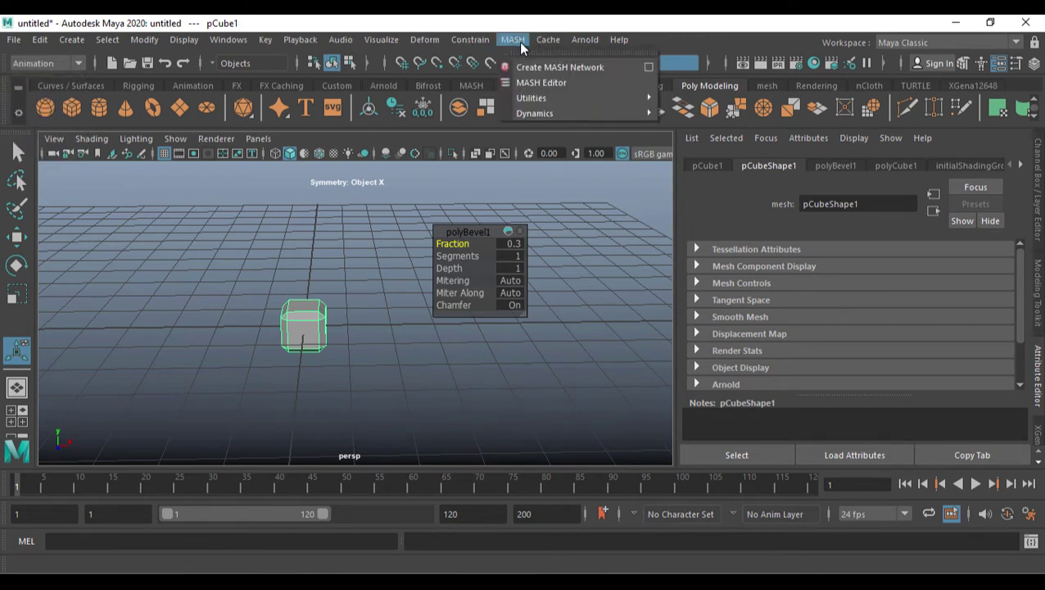
{"action": "left_click", "coordinate": [527, 66]}
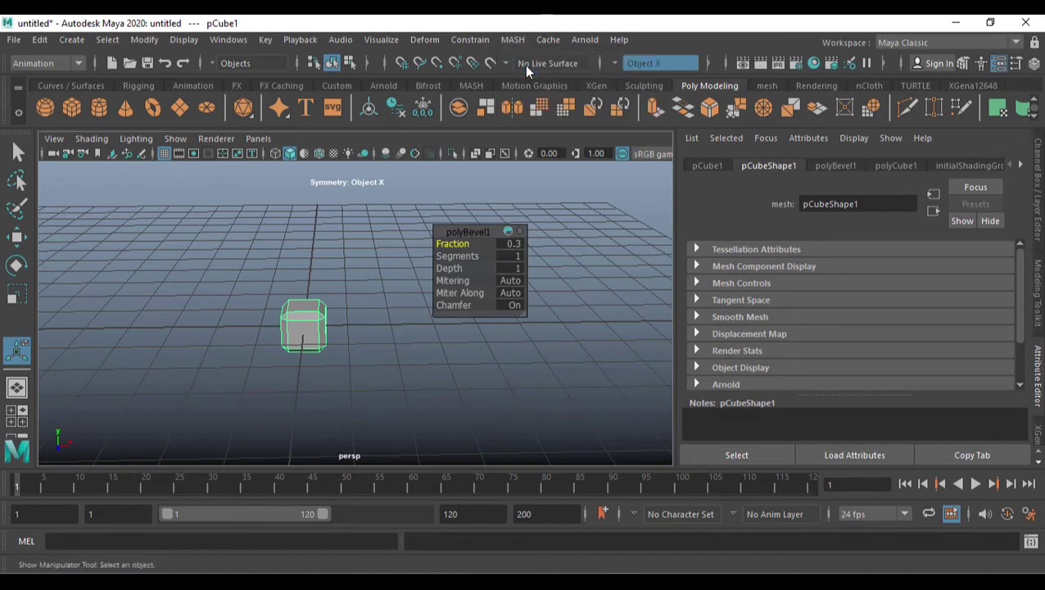
{"action": "scroll", "coordinate": [368, 339], "scroll_direction": "down", "scroll_amount": 2}
{"action": "middle_click_drag", "start_coordinate": [463, 336], "coordinate": [371, 336], "text": "alt"}
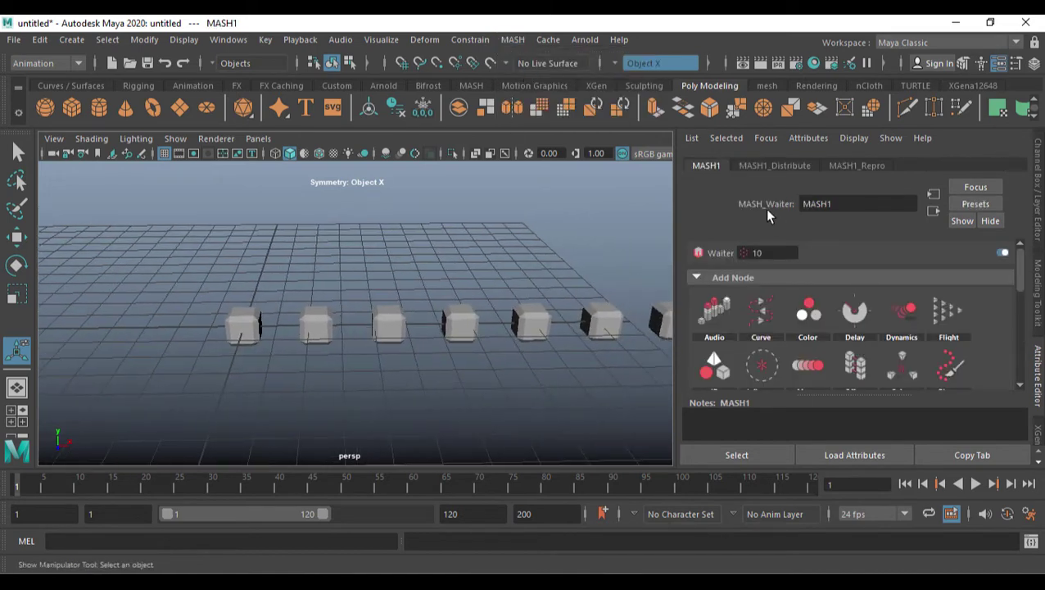
{"action": "middle_click_drag", "start_coordinate": [519, 325], "coordinate": [482, 325], "text": "alt"}
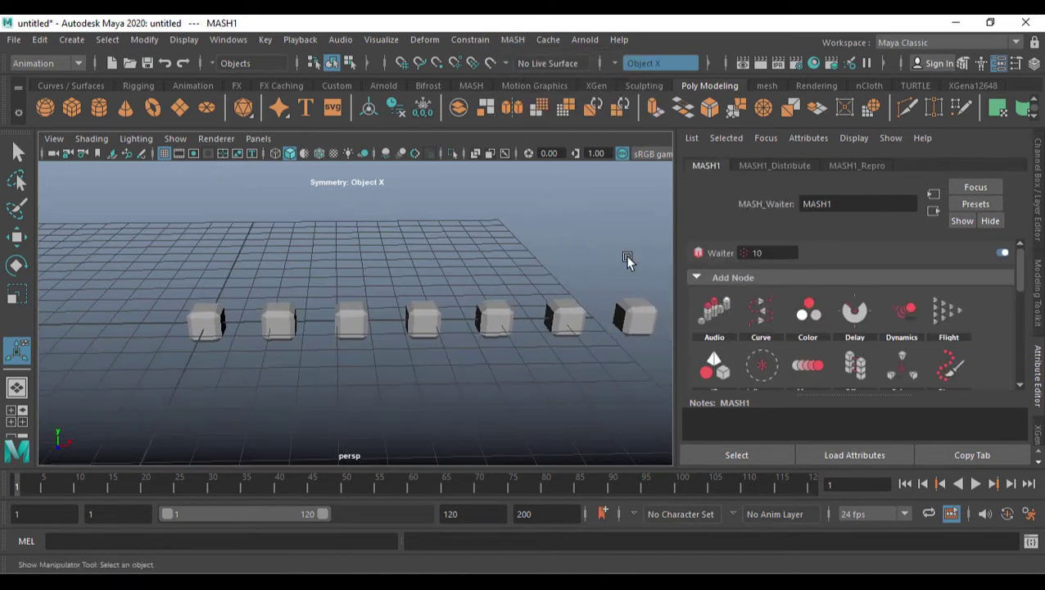
- Set the MASH distribution type to Grid with Distance X 9.632, Distance Y 9.789 and Distance Z 9.158
{"action": "left_click", "coordinate": [761, 167]}
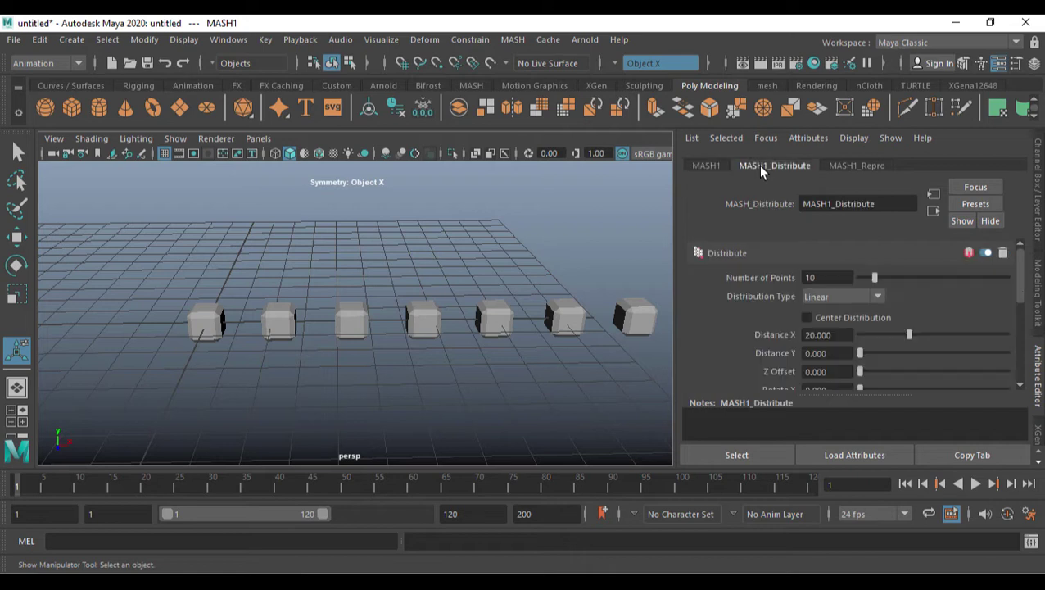
{"action": "left_click", "coordinate": [838, 298]}
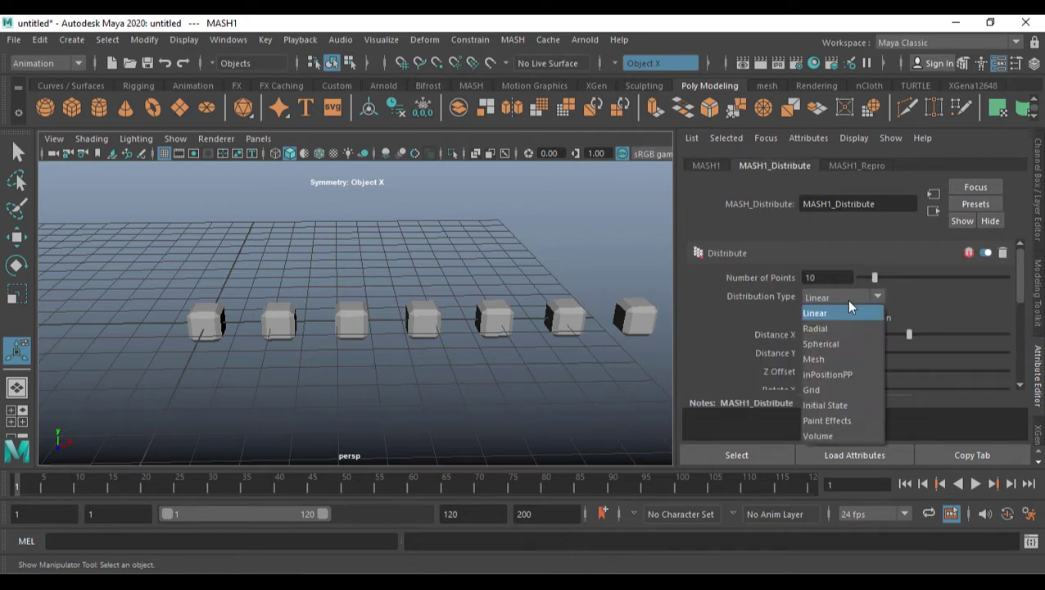
{"action": "left_click", "coordinate": [818, 389]}
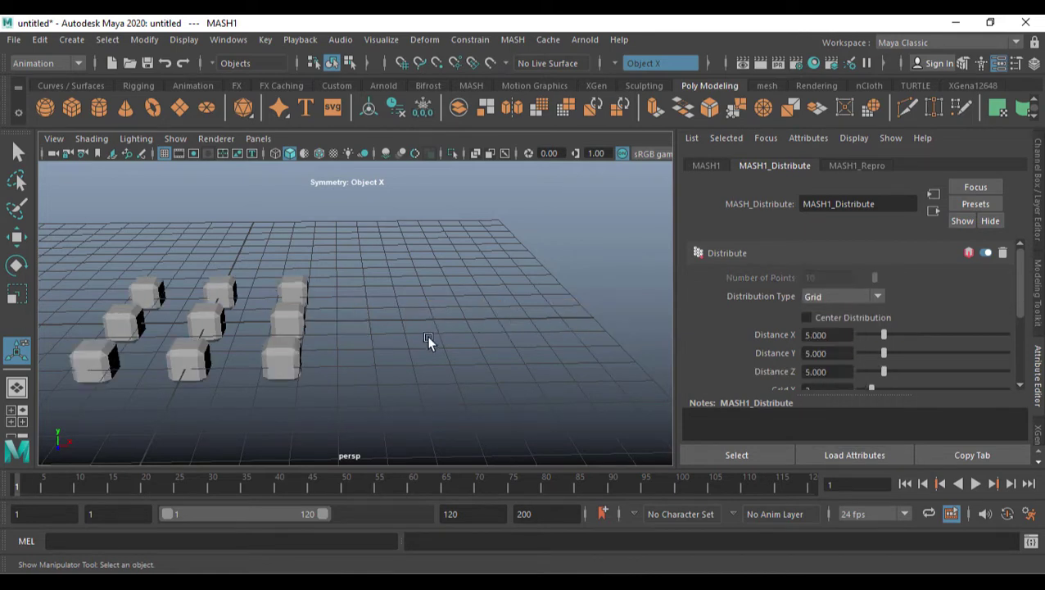
{"action": "left_click_drag", "start_coordinate": [427, 336], "coordinate": [439, 358], "text": "alt"}
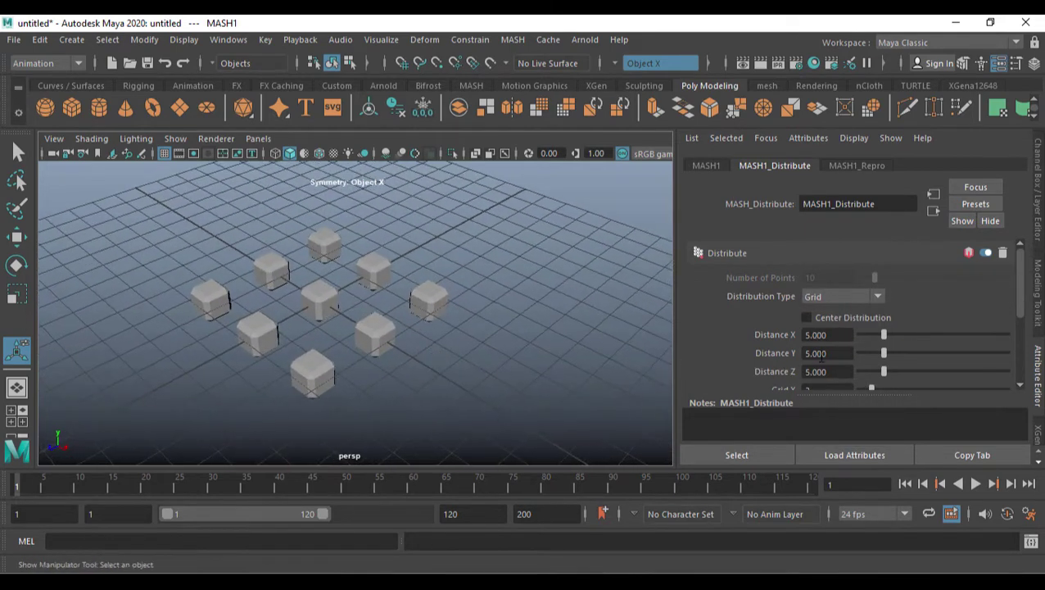
{"action": "left_click_drag", "start_coordinate": [885, 335], "coordinate": [907, 335]}
{"action": "left_click_drag", "start_coordinate": [890, 371], "coordinate": [908, 355]}
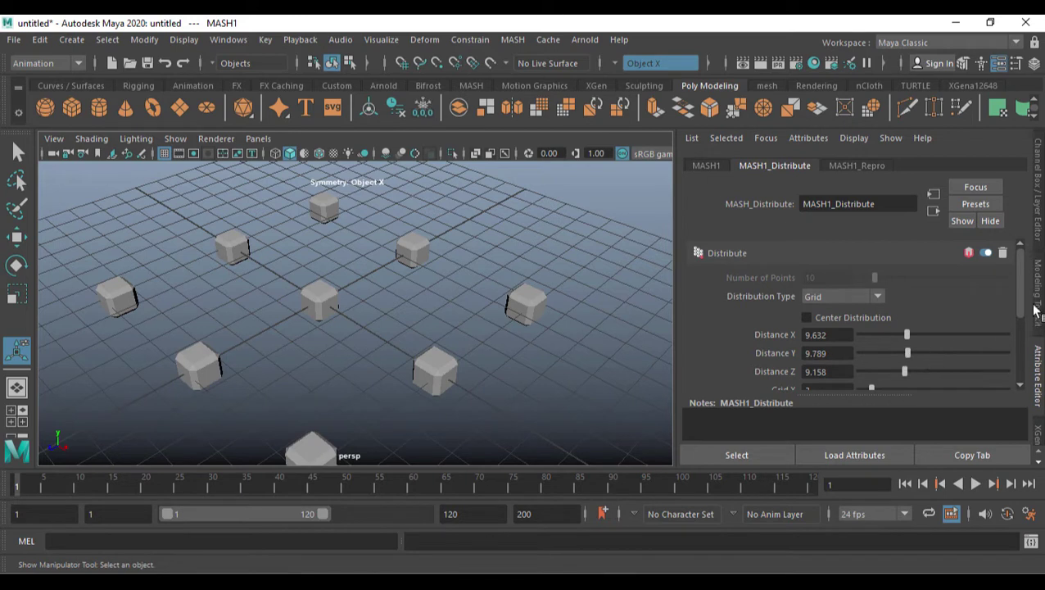
- Set the MASH grid counts to 10 in X, 10 in Y and 9 in Z
{"action": "left_click_drag", "start_coordinate": [1018, 301], "coordinate": [1018, 331]}
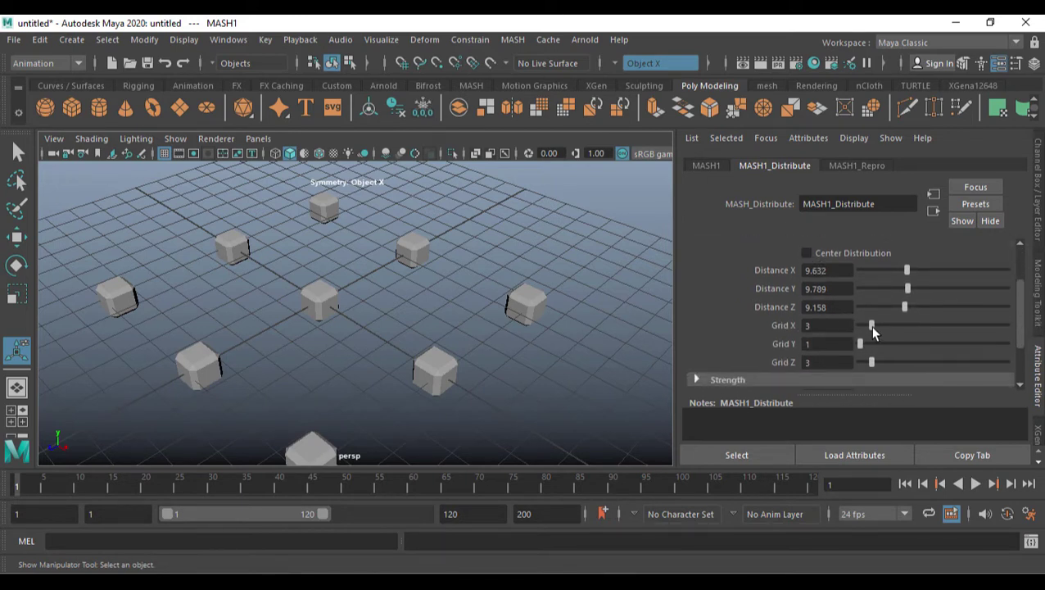
{"action": "left_click_drag", "start_coordinate": [871, 326], "coordinate": [914, 328]}
{"action": "left_click_drag", "start_coordinate": [492, 345], "coordinate": [567, 303], "text": "alt"}
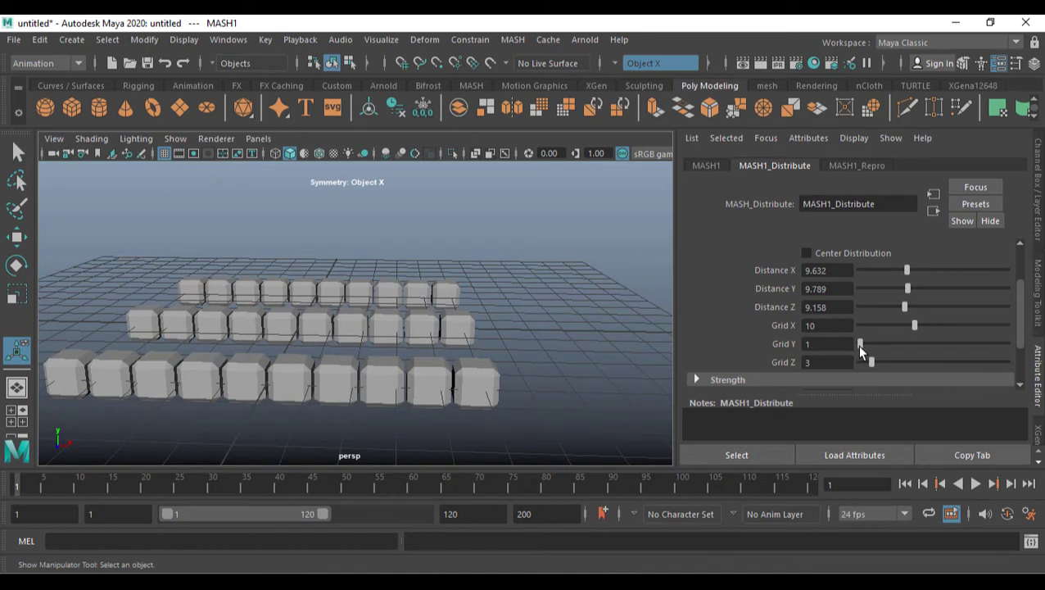
{"action": "left_click_drag", "start_coordinate": [872, 361], "coordinate": [910, 361]}
{"action": "left_click_drag", "start_coordinate": [574, 336], "coordinate": [500, 354], "text": "alt"}
{"action": "left_click_drag", "start_coordinate": [870, 348], "coordinate": [916, 354]}
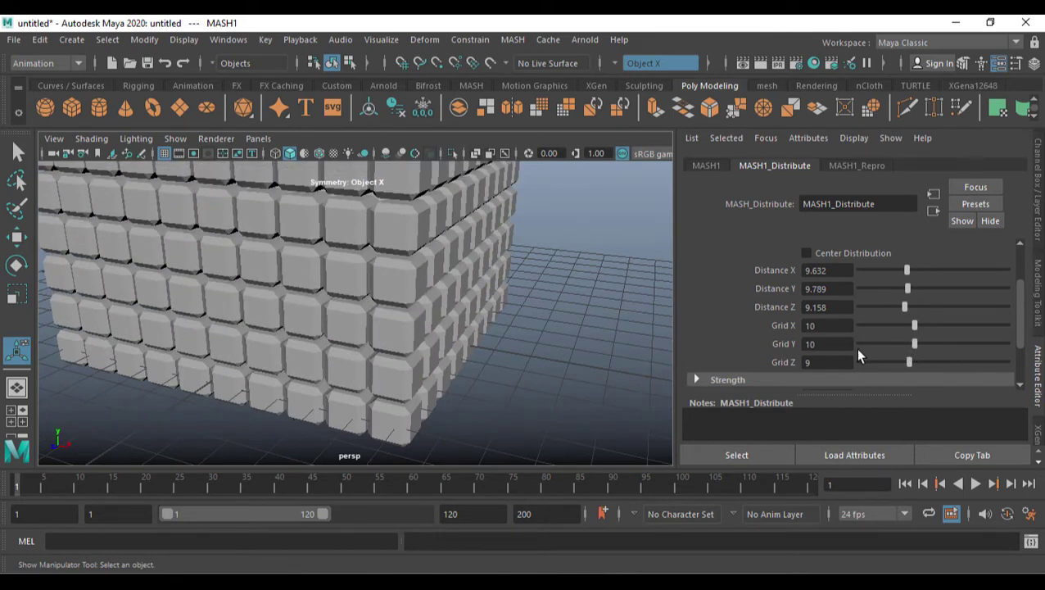
- Select the stacked cube mesh and add a Dynamics node to its MASH1 network
{"action": "left_click_drag", "start_coordinate": [512, 318], "coordinate": [420, 360], "text": "alt"}
{"action": "scroll", "coordinate": [492, 308], "scroll_direction": "down", "scroll_amount": 5}
{"action": "left_click", "coordinate": [406, 333]}
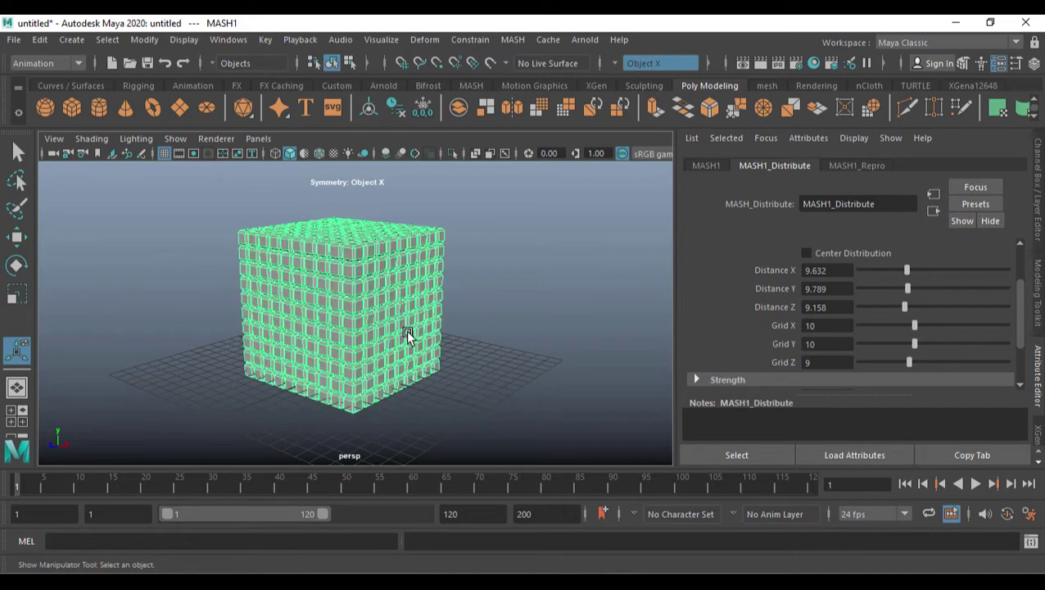
{"action": "left_click_drag", "start_coordinate": [423, 352], "coordinate": [509, 344], "text": "alt"}
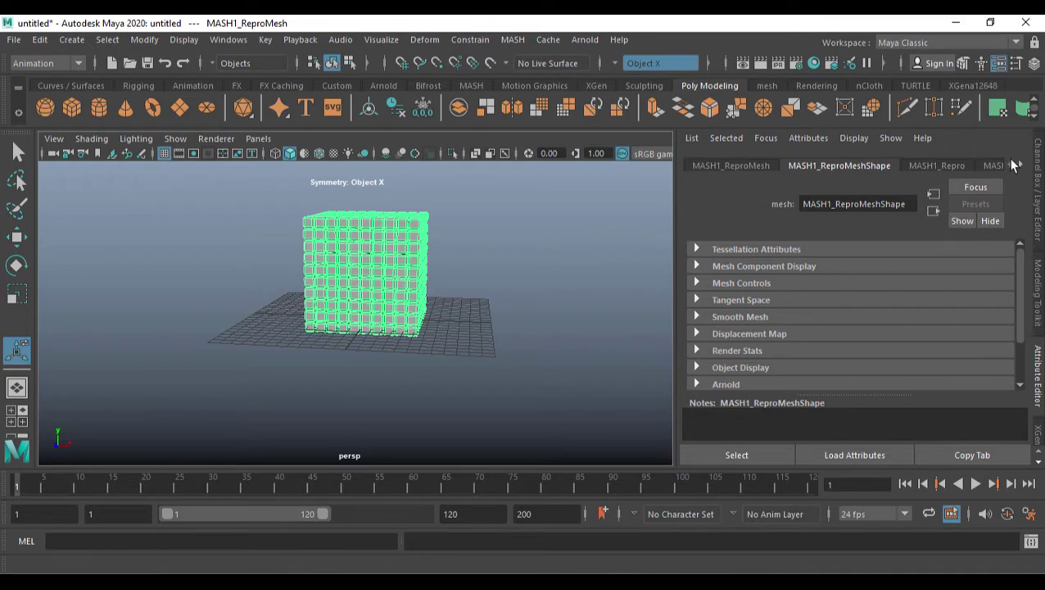
{"action": "left_click", "coordinate": [993, 166]}
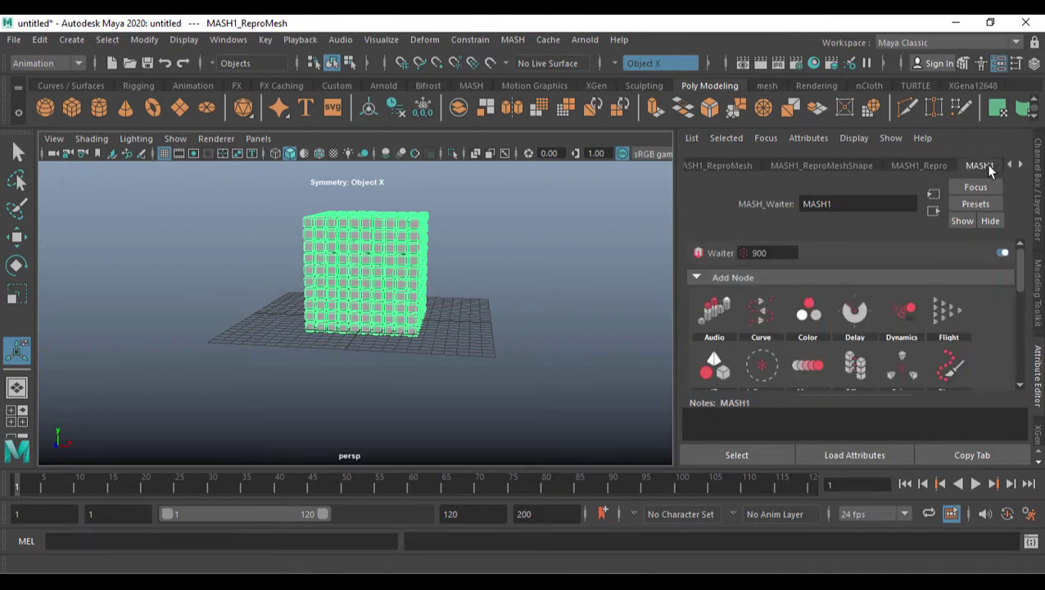
{"action": "left_click", "coordinate": [874, 201]}
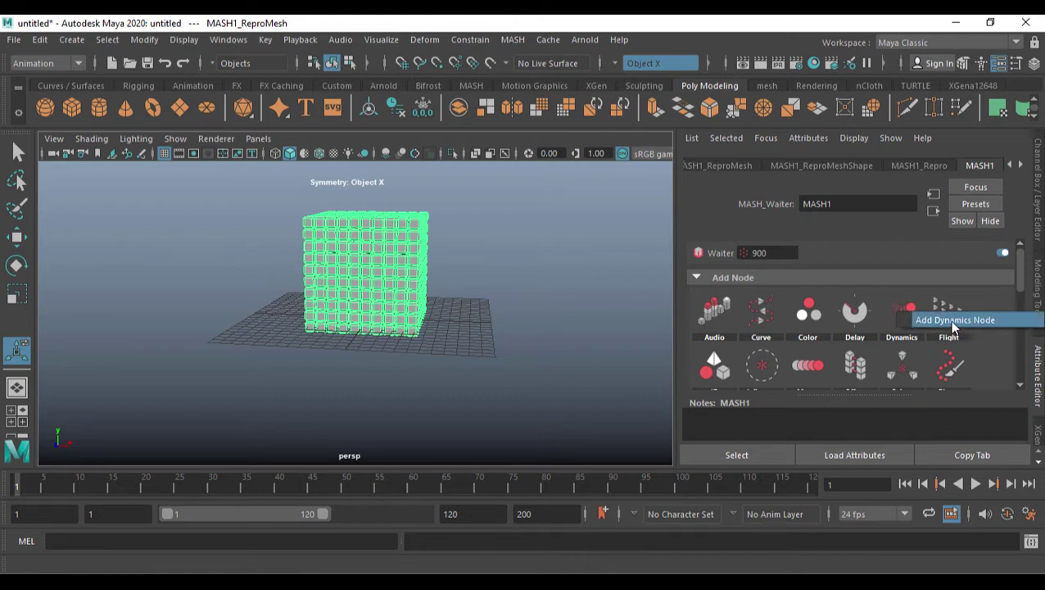
{"action": "left_click", "coordinate": [904, 316]}
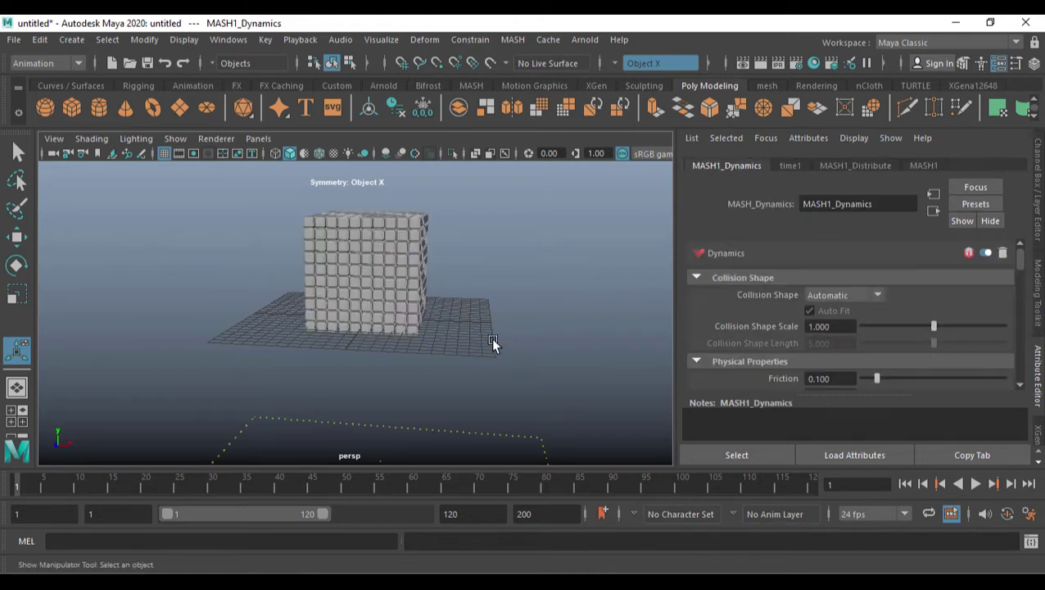
- Play back the simulation to check how the cube stack falls, stop it and return to the first frame
{"action": "scroll", "coordinate": [476, 326], "scroll_direction": "down", "scroll_amount": 3}
{"action": "middle_click_drag", "start_coordinate": [469, 327], "coordinate": [477, 301], "text": "alt"}
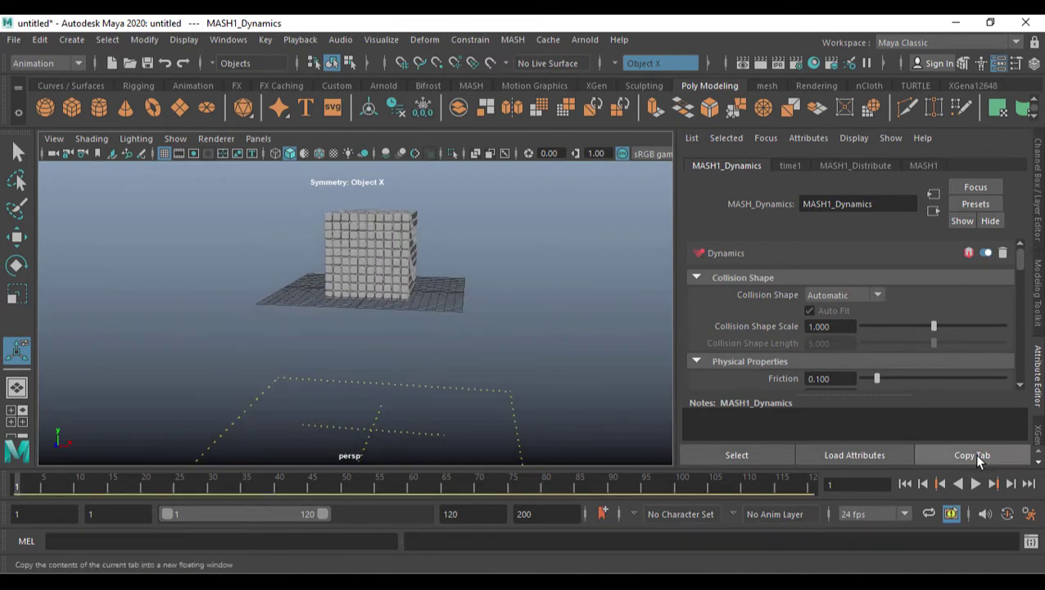
{"action": "left_click", "coordinate": [976, 488]}
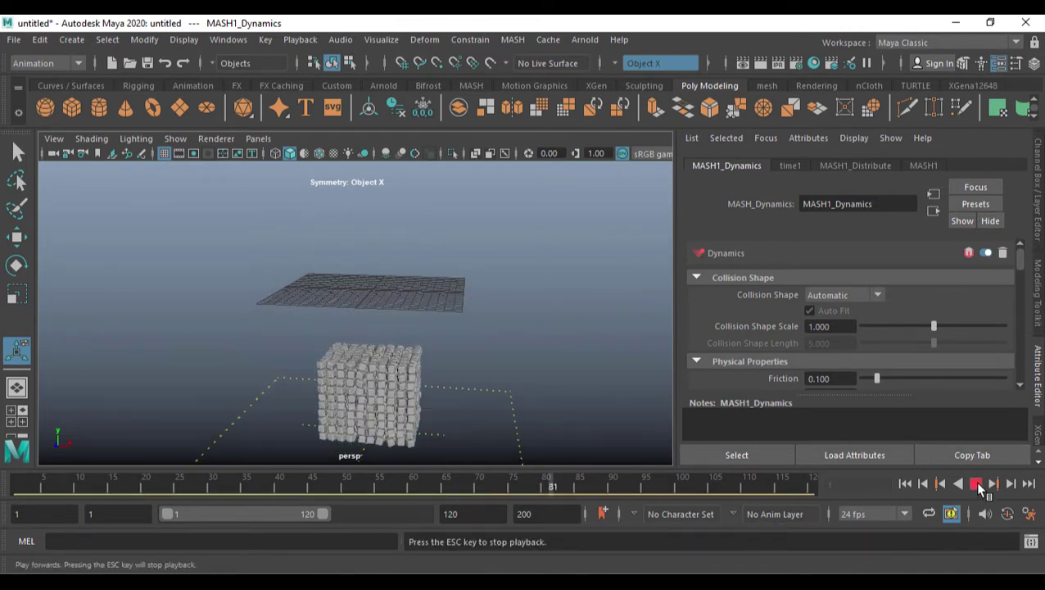
{"action": "left_click", "coordinate": [977, 485]}
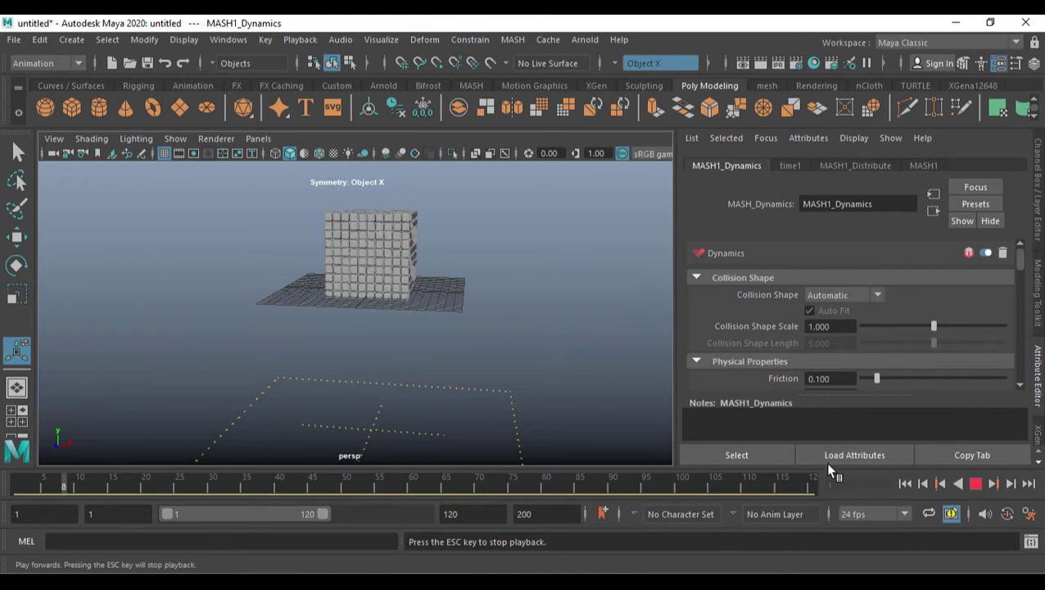
{"action": "middle_click_drag", "start_coordinate": [535, 386], "coordinate": [532, 371], "text": "alt"}
{"action": "left_click_drag", "start_coordinate": [531, 371], "coordinate": [527, 346], "text": "alt"}
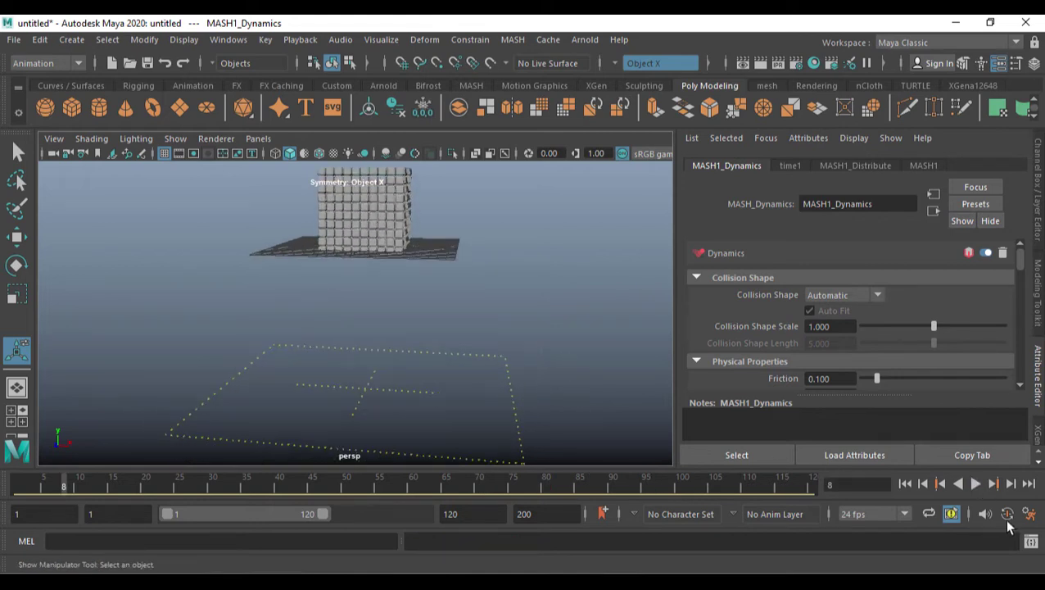
{"action": "left_click", "coordinate": [905, 483]}
- Create a polygon plane to serve as a visible floor for the simulation
{"action": "left_click_drag", "start_coordinate": [368, 366], "coordinate": [397, 322], "text": "alt"}
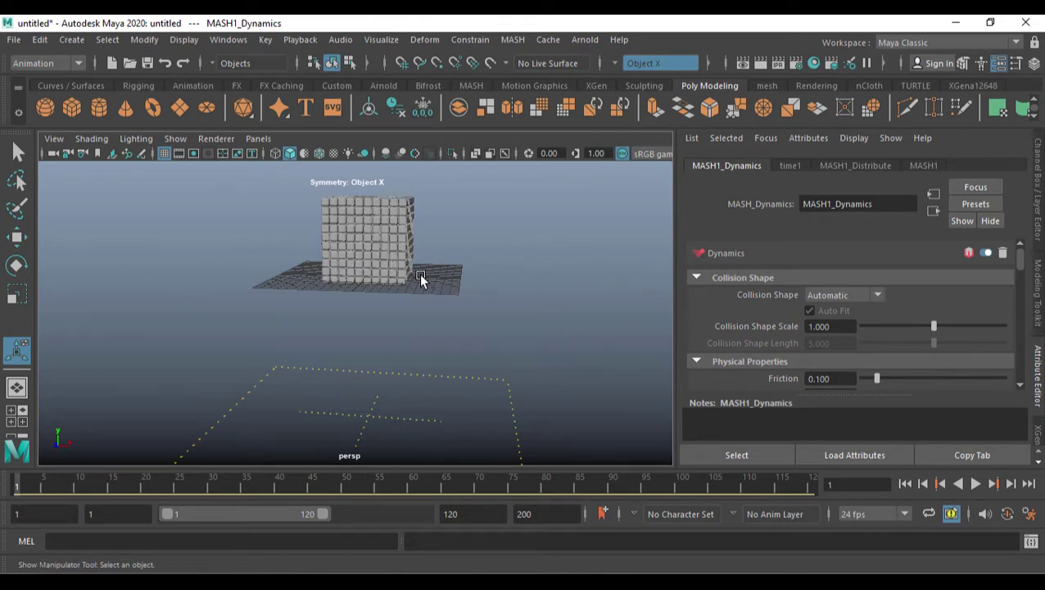
{"action": "middle_click_drag", "start_coordinate": [416, 275], "coordinate": [400, 251], "text": "alt"}
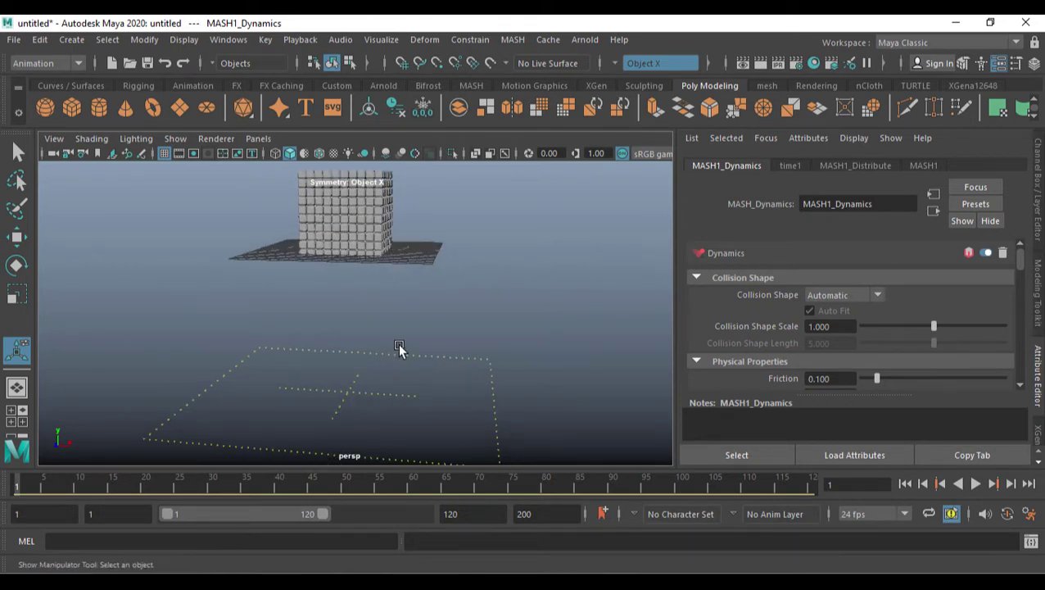
{"action": "left_click", "coordinate": [353, 234]}
{"action": "left_click_drag", "start_coordinate": [392, 313], "coordinate": [348, 367], "text": "alt"}
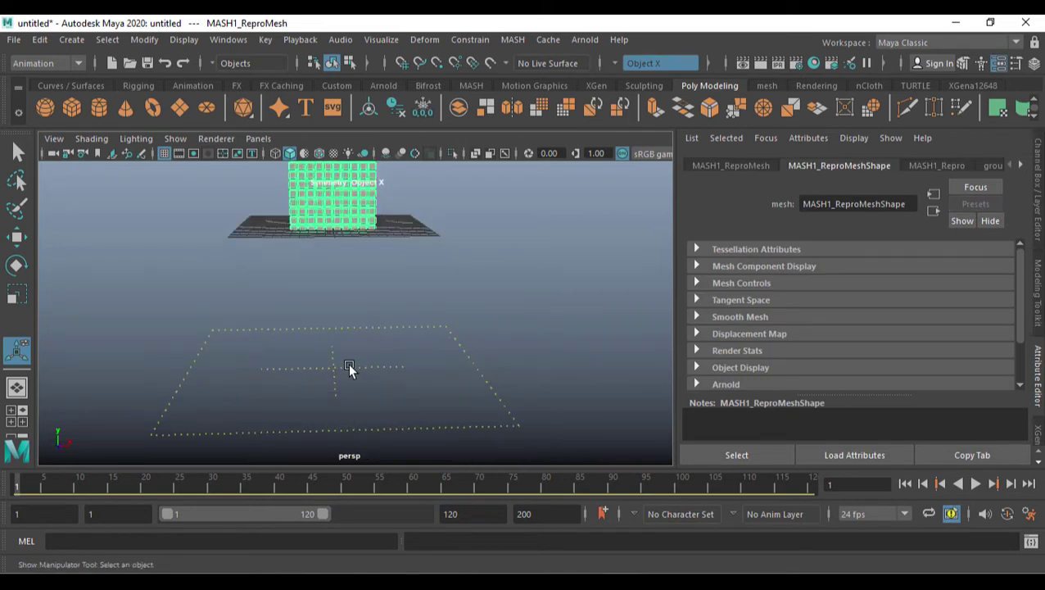
{"action": "left_click", "coordinate": [180, 108]}
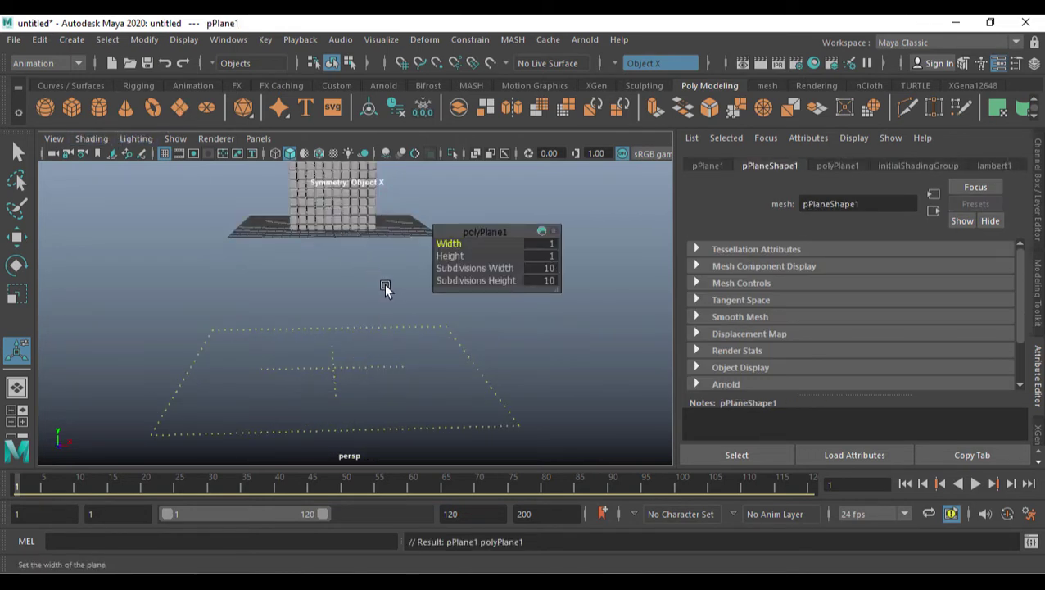
{"action": "middle_click_drag", "start_coordinate": [388, 291], "coordinate": [363, 287], "text": "alt"}
- Lower the plane to the dotted dynamics ground below the cubes and scale it up uniformly until it extends past the dotted outline
{"action": "key", "text": "w"}
{"action": "left_click_drag", "start_coordinate": [312, 188], "coordinate": [313, 328]}
{"action": "key", "text": "r"}
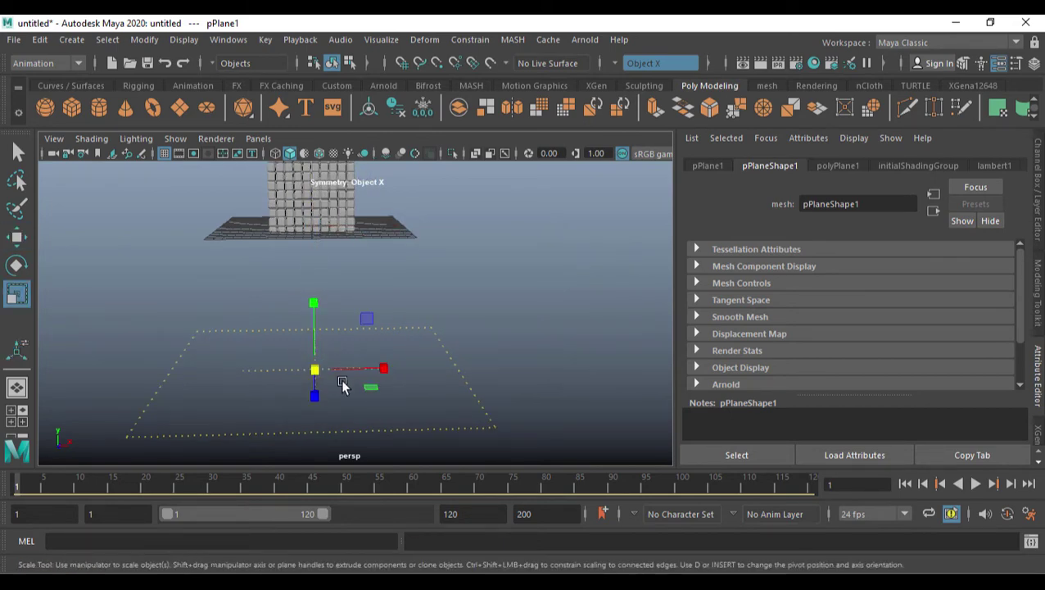
{"action": "left_click_drag", "start_coordinate": [315, 369], "coordinate": [654, 259]}
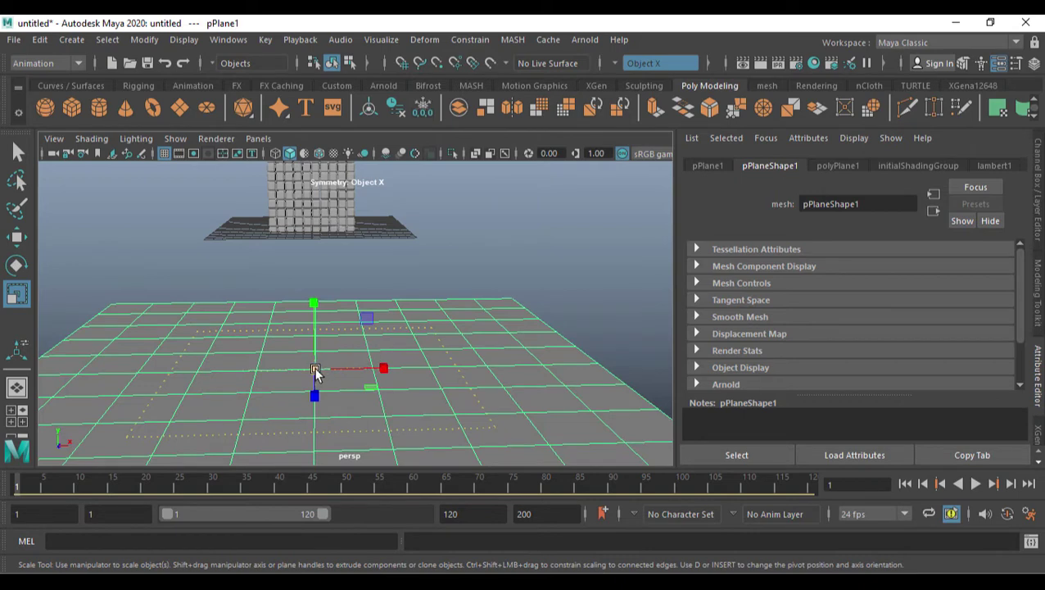
- Try to lower the stacked cube mesh toward the floor plane directly, and undo the move
{"action": "left_click_drag", "start_coordinate": [319, 373], "coordinate": [422, 347], "text": "alt"}
{"action": "left_click_drag", "start_coordinate": [338, 378], "coordinate": [429, 379], "text": "alt"}
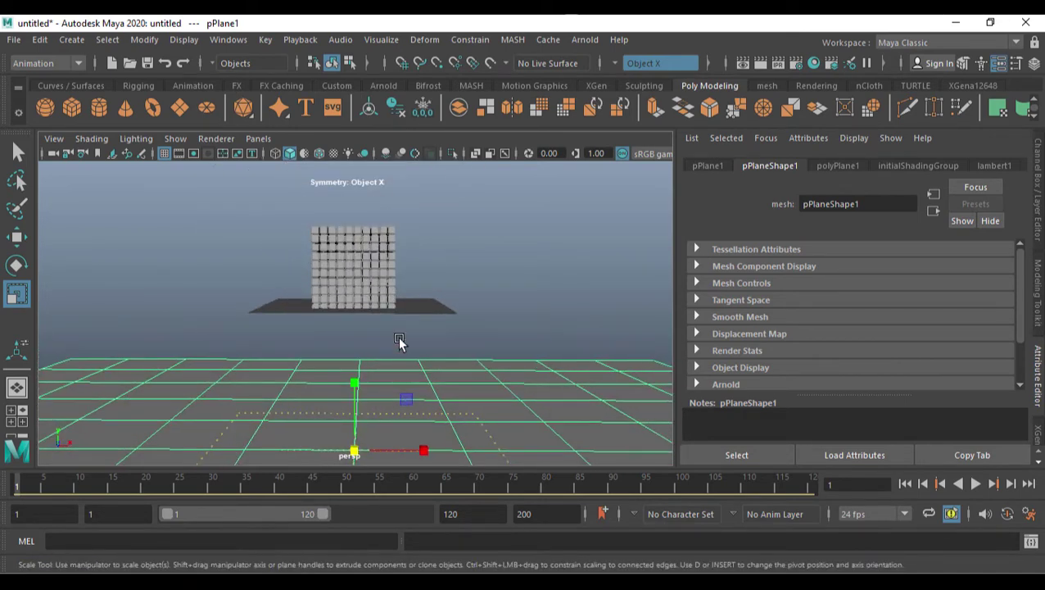
{"action": "left_click", "coordinate": [382, 290]}
{"action": "scroll", "coordinate": [428, 354], "scroll_direction": "down", "scroll_amount": 5}
{"action": "middle_click_drag", "start_coordinate": [438, 350], "coordinate": [449, 326], "text": "alt"}
{"action": "key", "text": "w"}
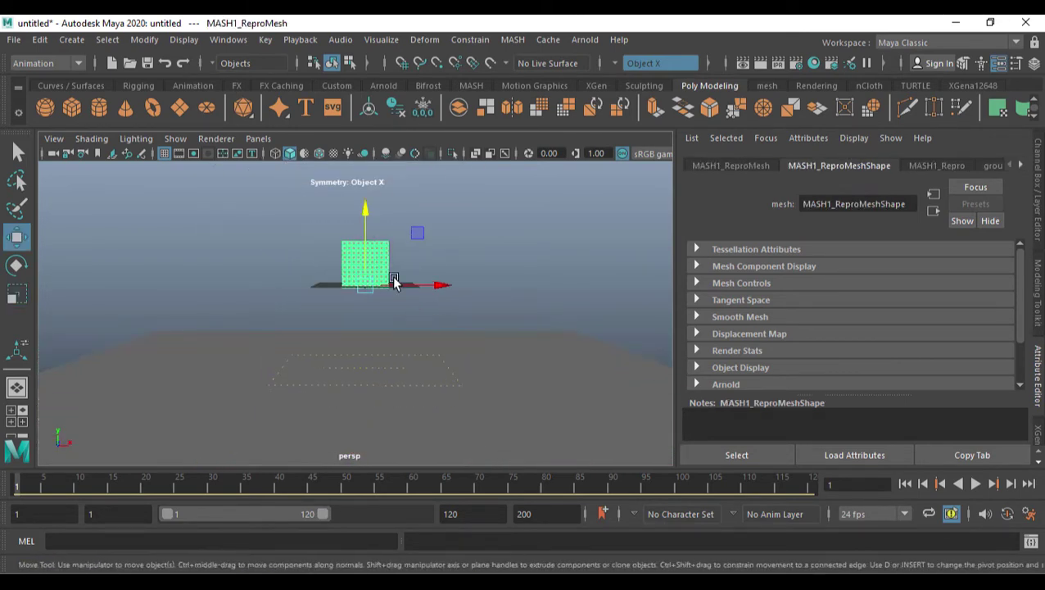
{"action": "left_click_drag", "start_coordinate": [366, 211], "coordinate": [359, 274]}
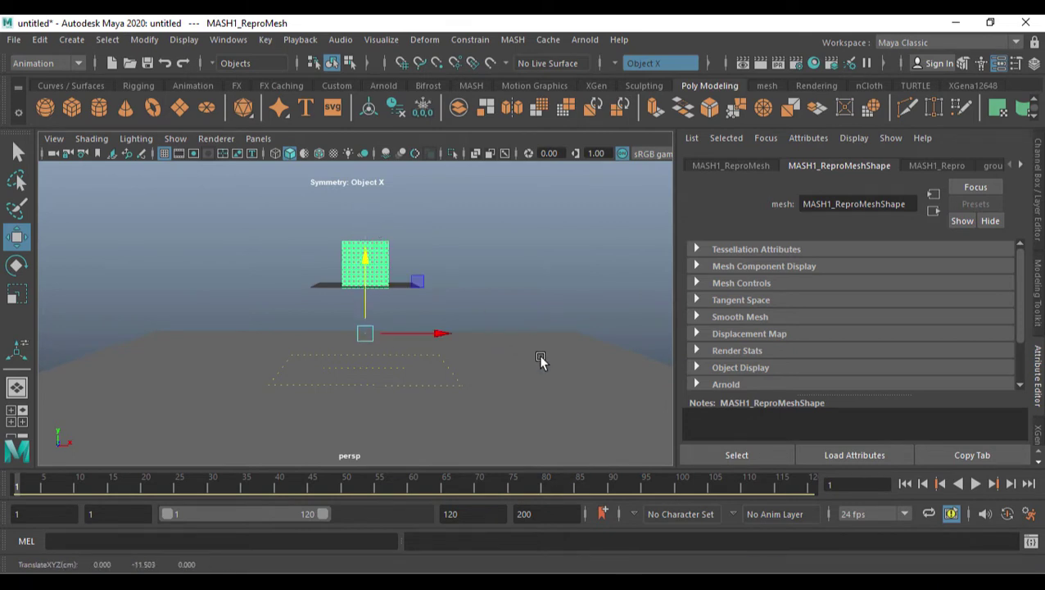
{"action": "key", "text": "ctrl+z"}
- Open the Outliner and select the MASH1 network node
{"action": "left_click_drag", "start_coordinate": [501, 361], "coordinate": [451, 358], "text": "alt"}
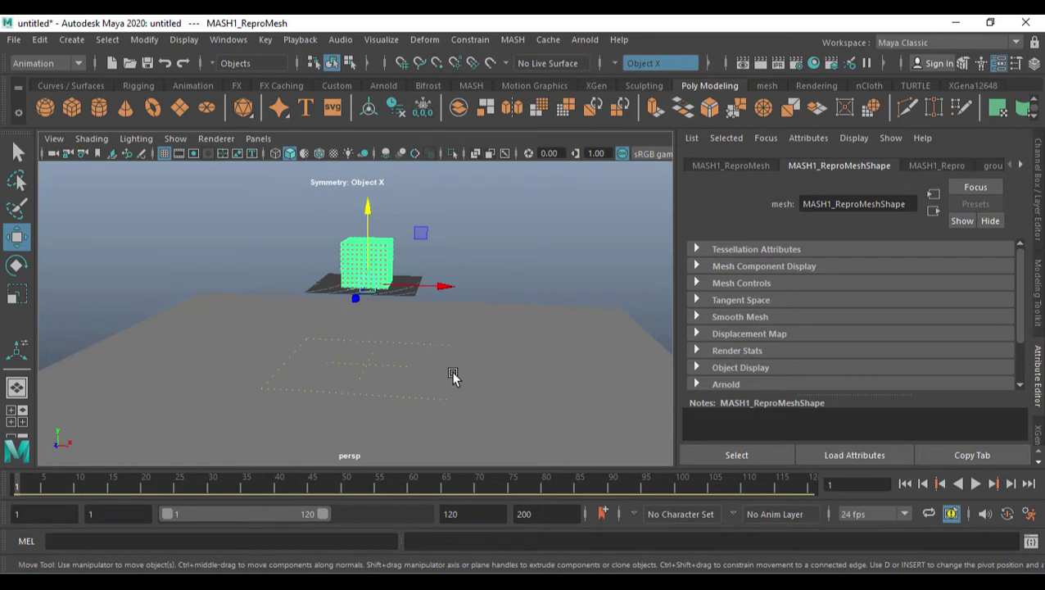
{"action": "middle_click_drag", "start_coordinate": [446, 329], "coordinate": [440, 337], "text": "alt"}
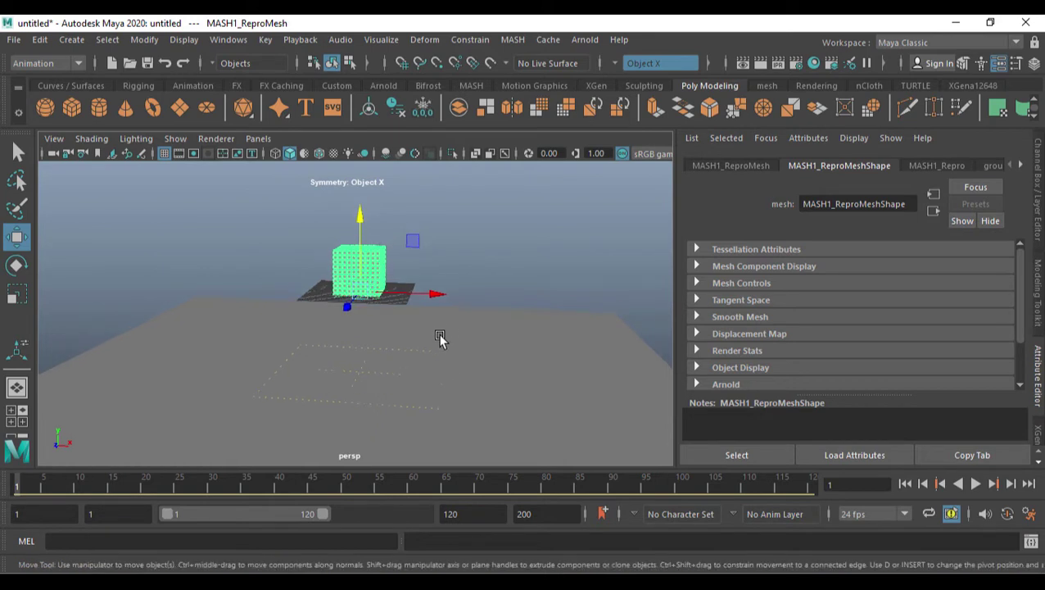
{"action": "mouse_move", "coordinate": [441, 339]}
{"action": "left_mouse_down", "text": "alt"}
{"action": "mouse_move", "coordinate": [455, 333]}
{"action": "mouse_move", "coordinate": [432, 361]}
{"action": "mouse_move", "coordinate": [432, 352]}
{"action": "left_mouse_up", "text": "alt"}
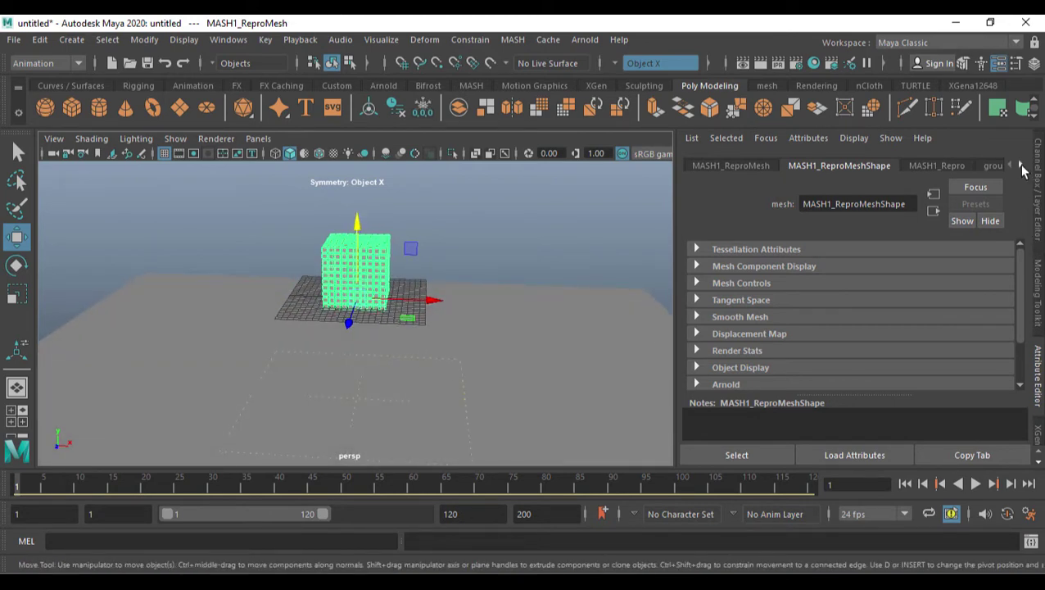
{"action": "left_click", "coordinate": [1021, 165]}
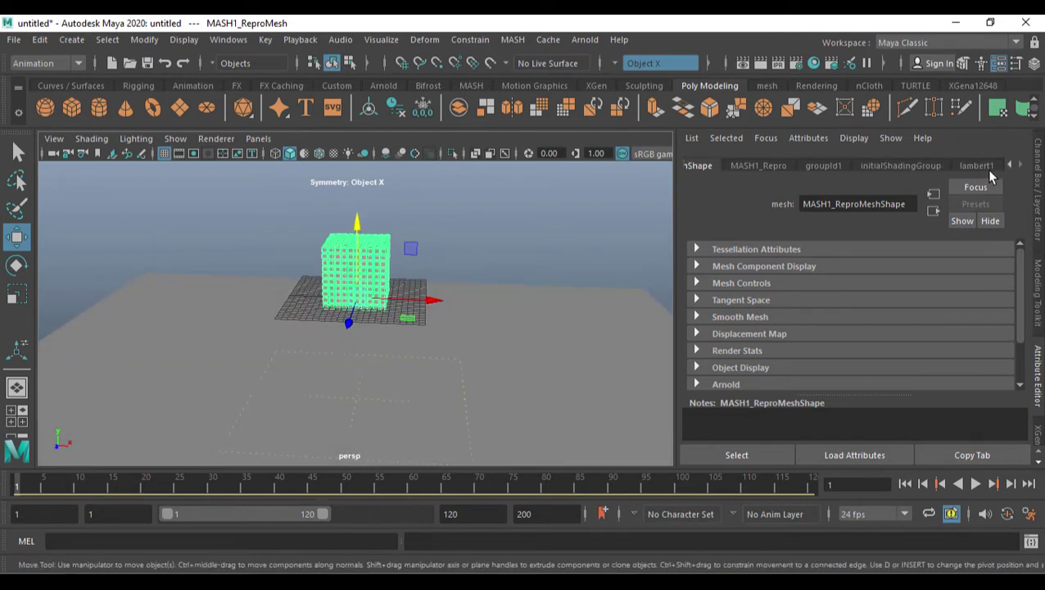
{"action": "left_click", "coordinate": [234, 40]}
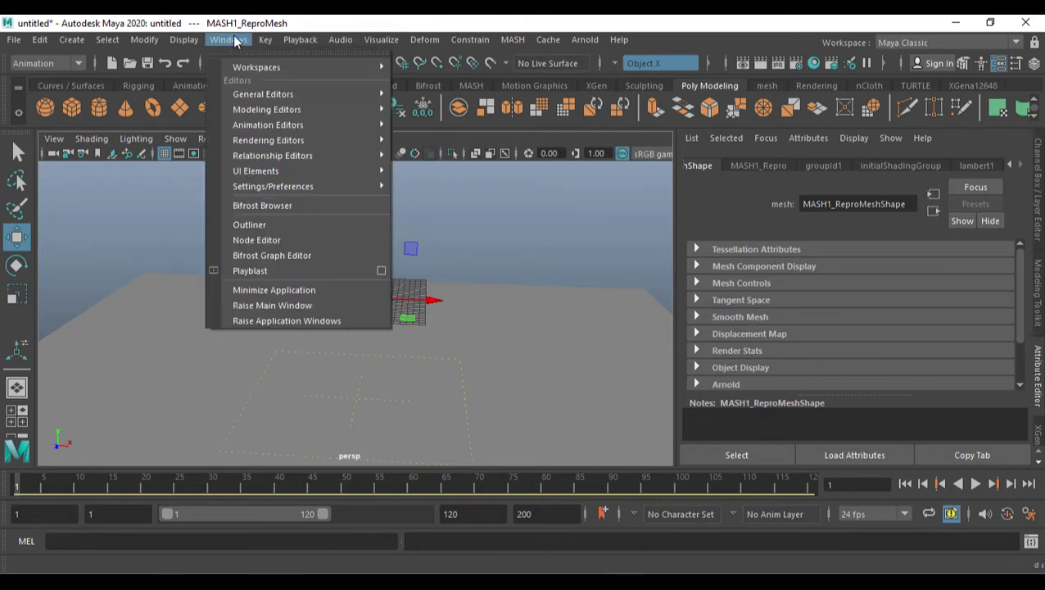
{"action": "left_click", "coordinate": [274, 225]}
{"action": "left_click", "coordinate": [78, 308]}
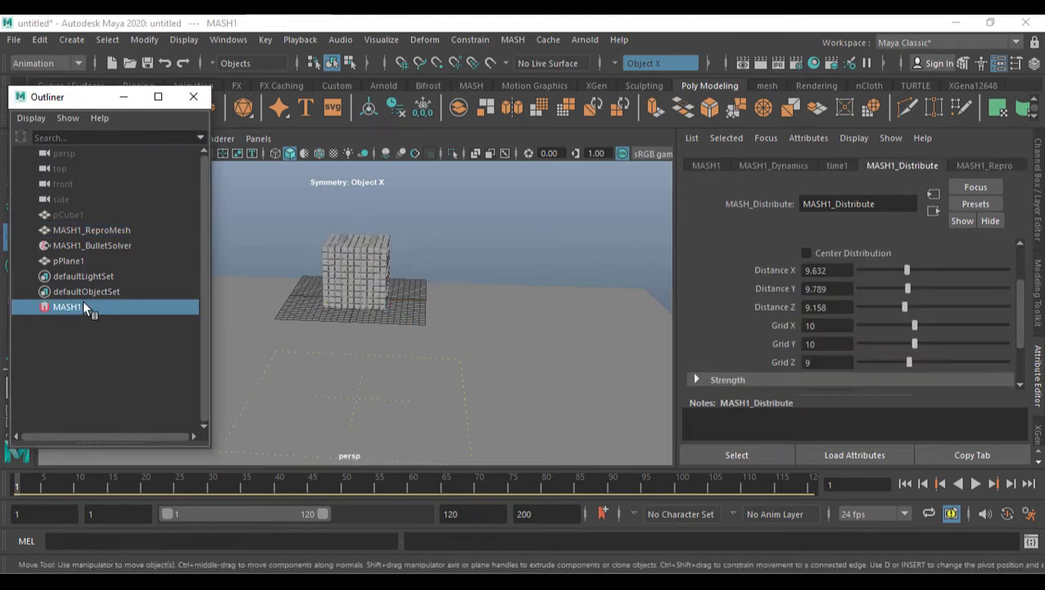
- Add a Transform node to the MASH1 network and create a controller null for it
{"action": "left_click", "coordinate": [707, 165]}
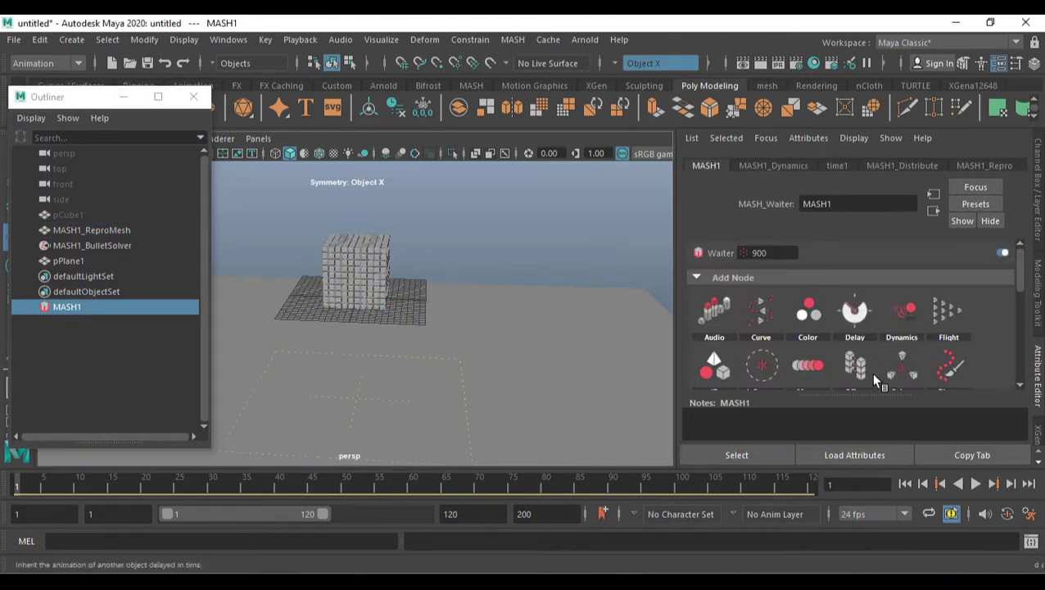
{"action": "scroll", "coordinate": [931, 357], "scroll_direction": "down", "scroll_amount": 3}
{"action": "scroll", "coordinate": [937, 364], "scroll_direction": "down", "scroll_amount": 2}
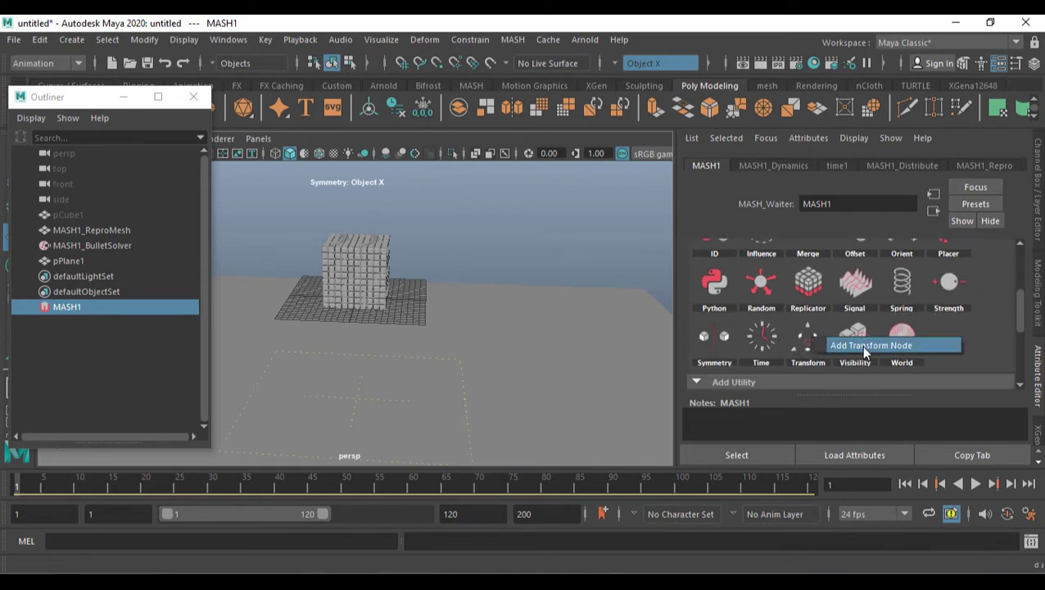
{"action": "left_click", "coordinate": [861, 346]}
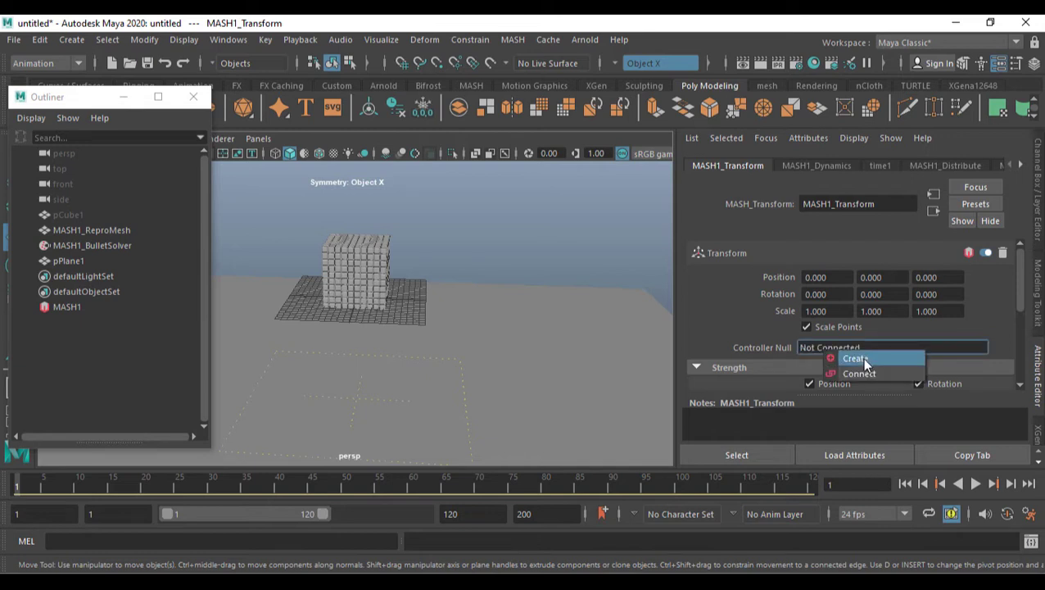
{"action": "left_click", "coordinate": [860, 358]}
- In the side view, move the Transform controller locator straight down to bring the cube stack near the dotted ground line
{"action": "left_click_drag", "start_coordinate": [534, 358], "coordinate": [529, 331], "text": "alt"}
{"action": "middle_click_drag", "start_coordinate": [464, 353], "coordinate": [508, 346], "text": "alt"}
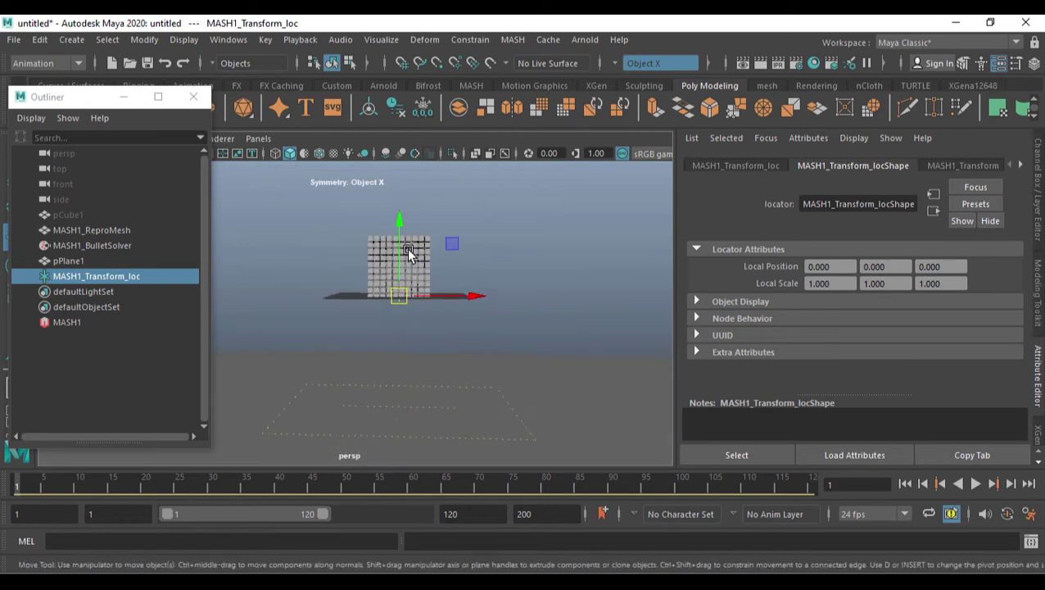
{"action": "key", "text": "space"}
{"action": "key", "text": "space"}
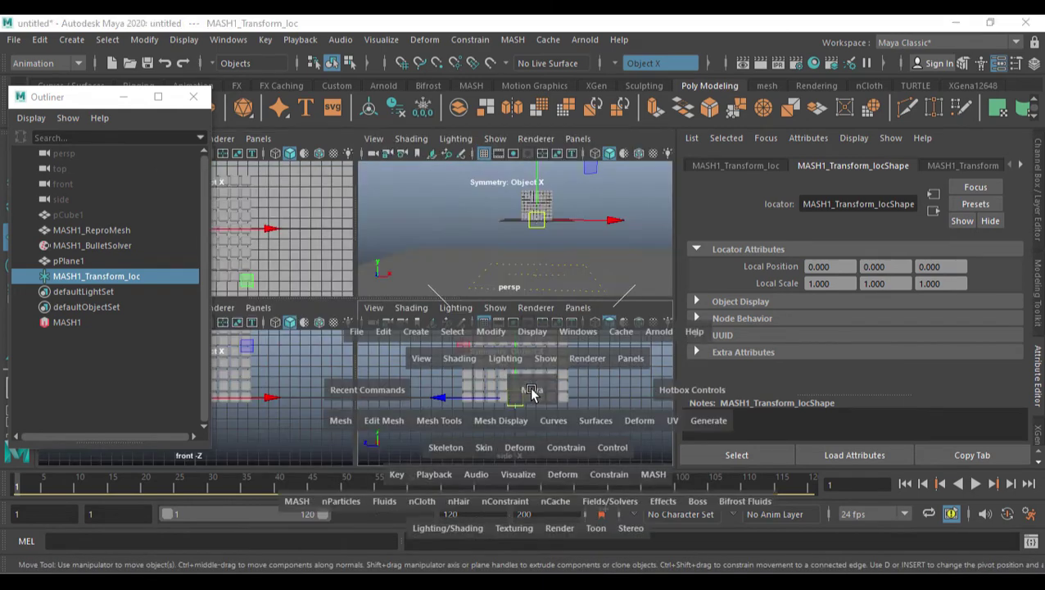
{"action": "scroll", "coordinate": [458, 368], "scroll_direction": "down", "scroll_amount": 1}
{"action": "middle_click_drag", "start_coordinate": [457, 367], "coordinate": [493, 300], "text": "alt"}
{"action": "scroll", "coordinate": [457, 342], "scroll_direction": "down", "scroll_amount": 1}
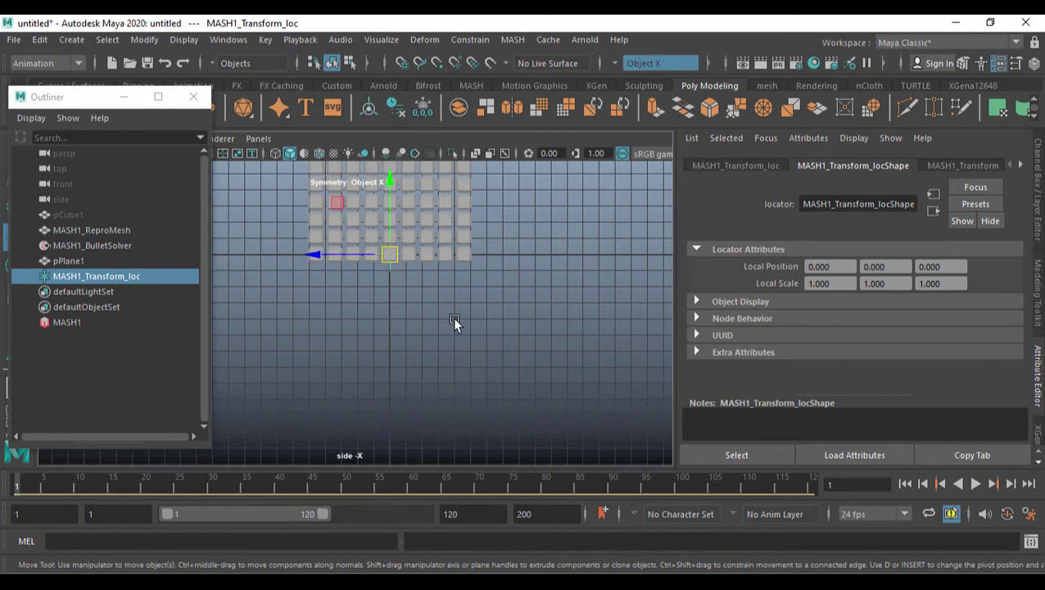
{"action": "scroll", "coordinate": [454, 320], "scroll_direction": "down", "scroll_amount": 1}
{"action": "middle_click_drag", "start_coordinate": [459, 332], "coordinate": [483, 302], "text": "alt"}
{"action": "scroll", "coordinate": [483, 302], "scroll_direction": "down", "scroll_amount": 1}
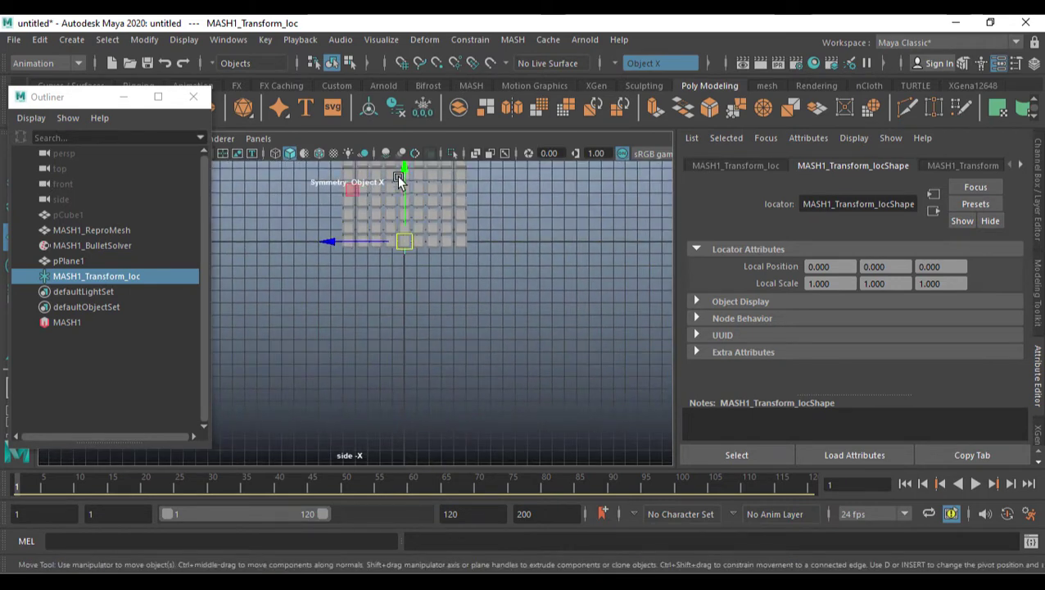
{"action": "left_click_drag", "start_coordinate": [403, 171], "coordinate": [413, 363]}
{"action": "middle_click_drag", "start_coordinate": [506, 329], "coordinate": [527, 204], "text": "alt"}
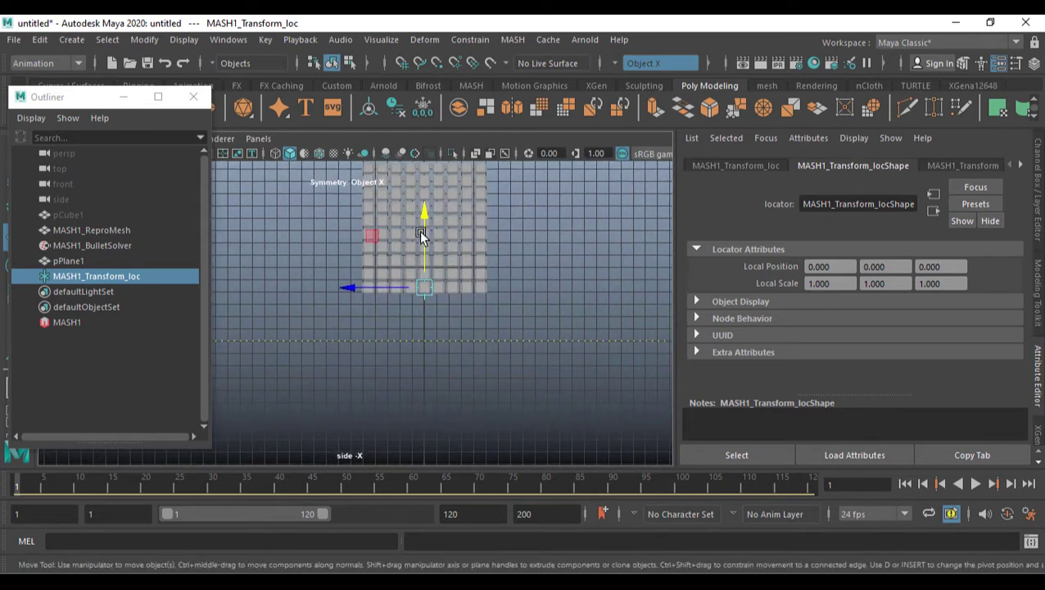
- Lower the locator to about -19.49 in Y so the bottom cubes rest on the dotted ground line, and return to the perspective view
{"action": "left_click_drag", "start_coordinate": [420, 235], "coordinate": [420, 270]}
{"action": "scroll", "coordinate": [462, 292], "scroll_direction": "up", "scroll_amount": 3}
{"action": "middle_click_drag", "start_coordinate": [480, 312], "coordinate": [420, 319], "text": "alt"}
{"action": "scroll", "coordinate": [433, 287], "scroll_direction": "up", "scroll_amount": 7}
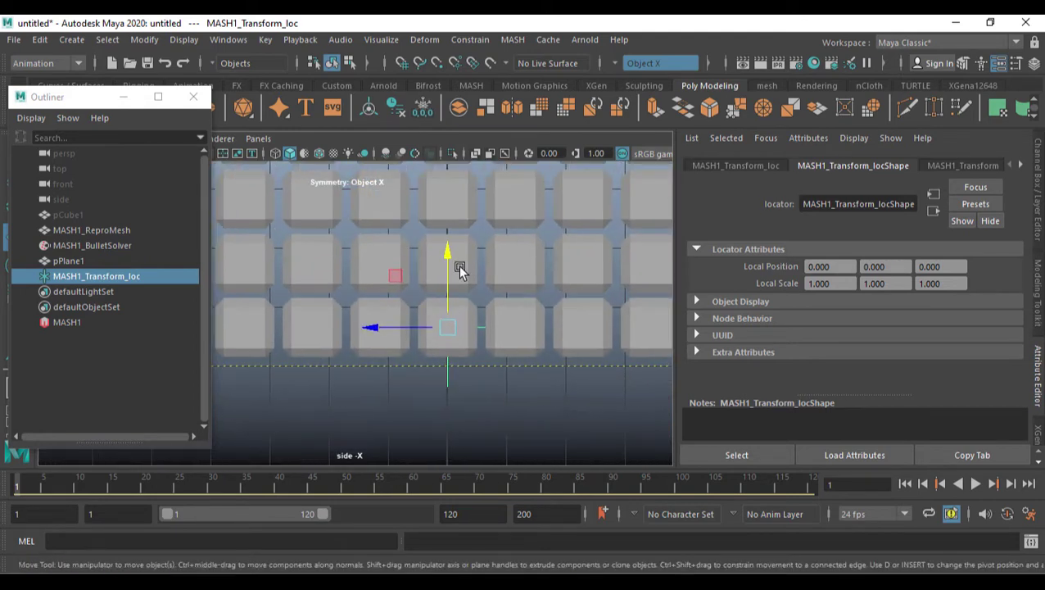
{"action": "left_click_drag", "start_coordinate": [453, 260], "coordinate": [450, 269]}
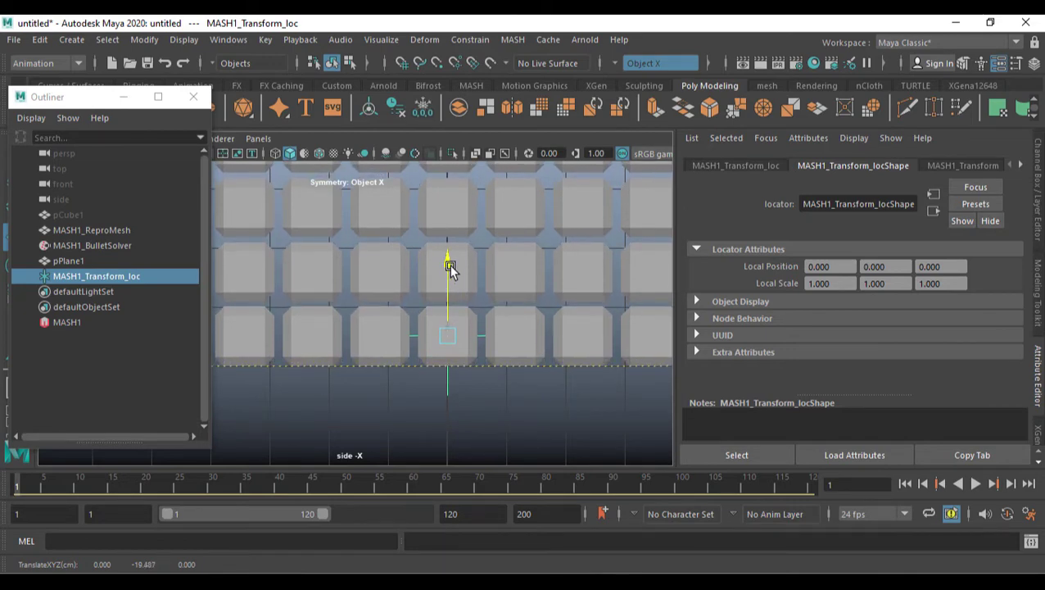
{"action": "key", "text": "space"}
{"action": "key", "text": "space"}
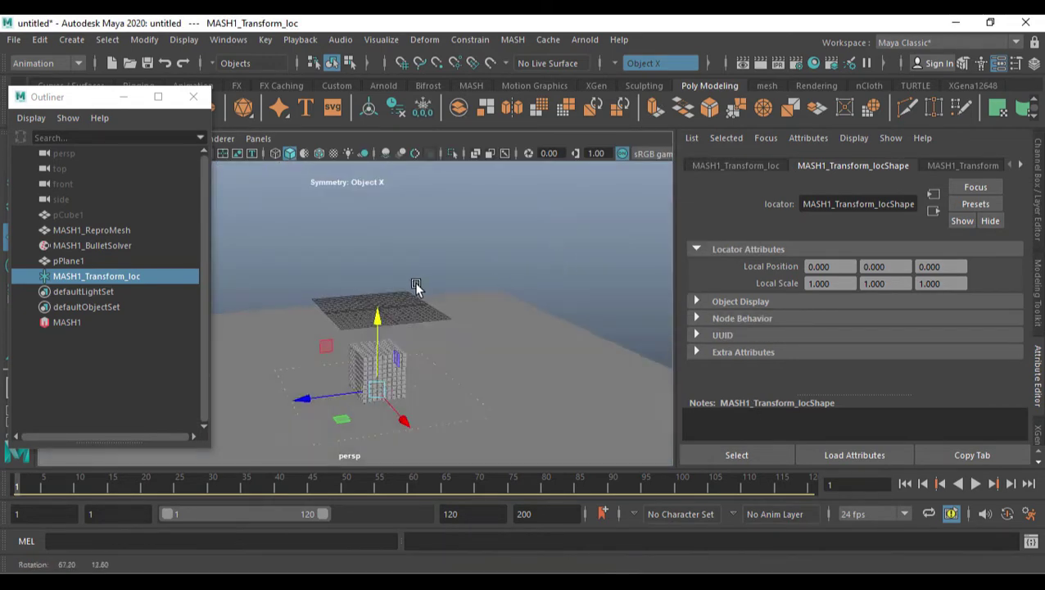
- Create a polygon platonic solid about 3.186 units above the origin, over the cube stack, and scale it uniformly to about 2.702
{"action": "left_click_drag", "start_coordinate": [416, 286], "coordinate": [520, 328], "text": "alt"}
{"action": "middle_click_drag", "start_coordinate": [512, 319], "coordinate": [499, 281], "text": "alt"}
{"action": "left_click_drag", "start_coordinate": [493, 277], "coordinate": [497, 311], "text": "alt"}
{"action": "scroll", "coordinate": [497, 305], "scroll_direction": "up", "scroll_amount": 3}
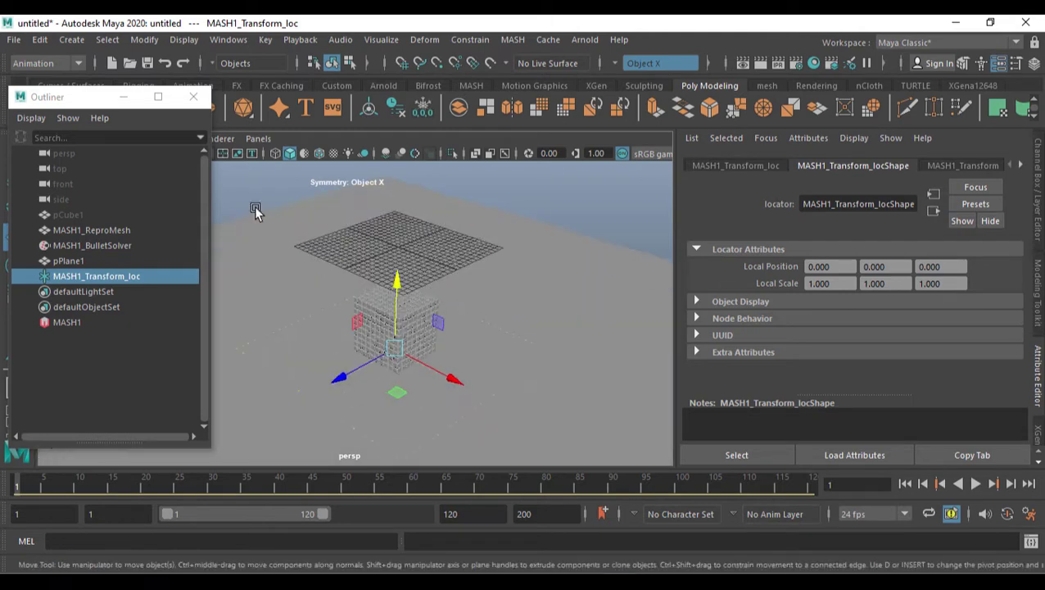
{"action": "left_click", "coordinate": [123, 97]}
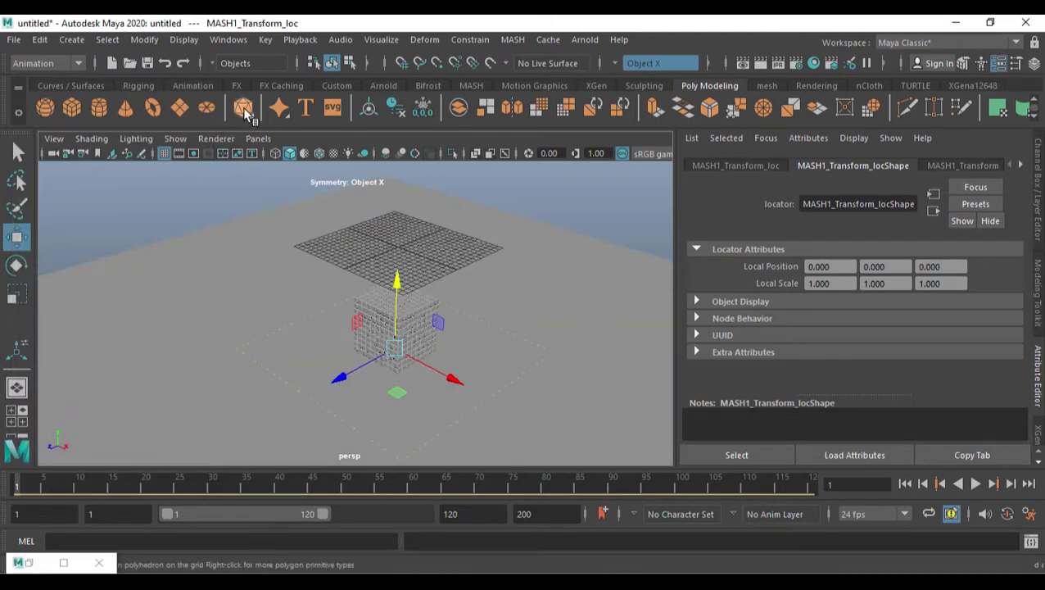
{"action": "left_click", "coordinate": [244, 109]}
{"action": "left_click_drag", "start_coordinate": [458, 289], "coordinate": [419, 287], "text": "alt"}
{"action": "scroll", "coordinate": [409, 283], "scroll_direction": "up", "scroll_amount": 3}
{"action": "left_click_drag", "start_coordinate": [383, 235], "coordinate": [420, 322]}
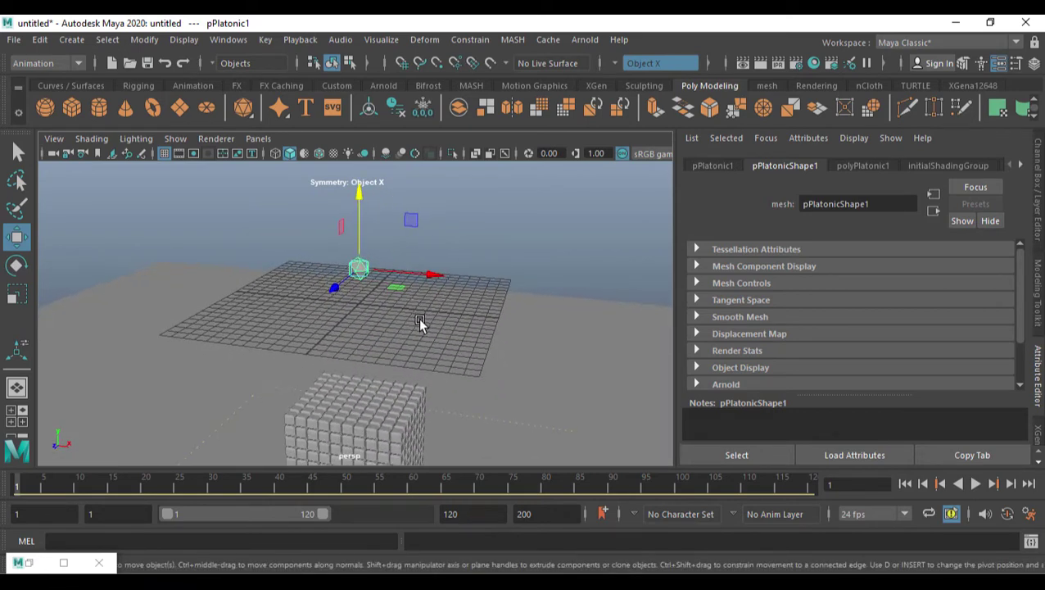
{"action": "key", "text": "r"}
{"action": "left_click_drag", "start_coordinate": [360, 270], "coordinate": [391, 228]}
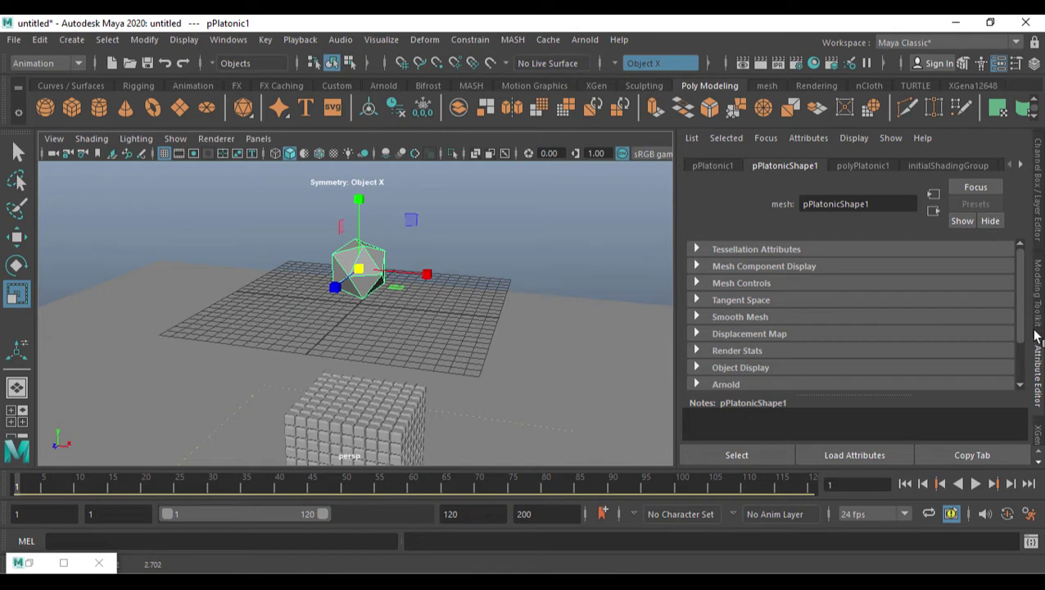
- Set the platonic solid's subdivisions to 2 and turn off the viewport grid
{"action": "left_click", "coordinate": [1039, 217]}
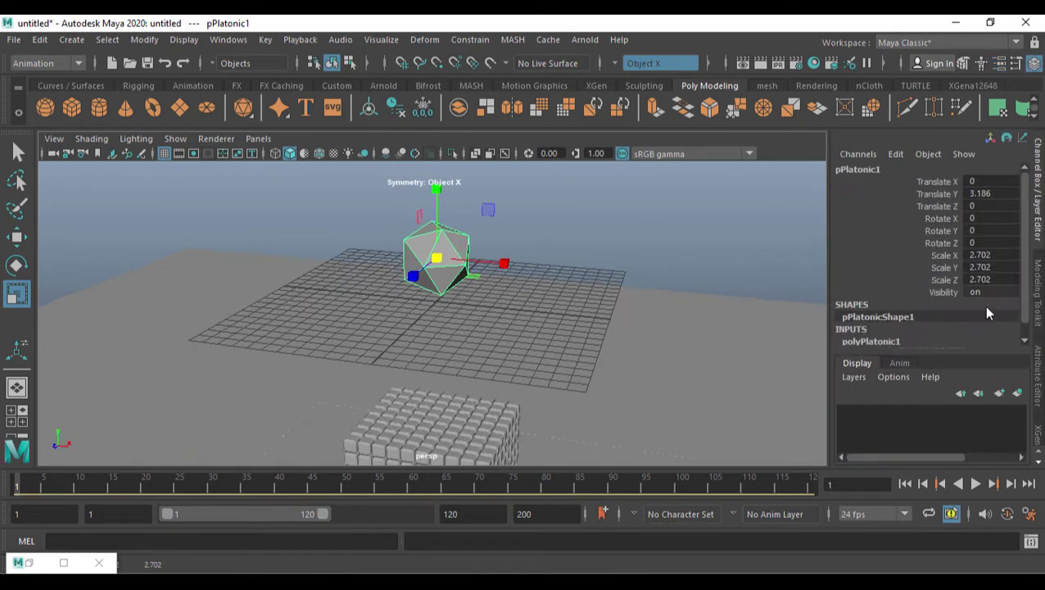
{"action": "left_click", "coordinate": [886, 342]}
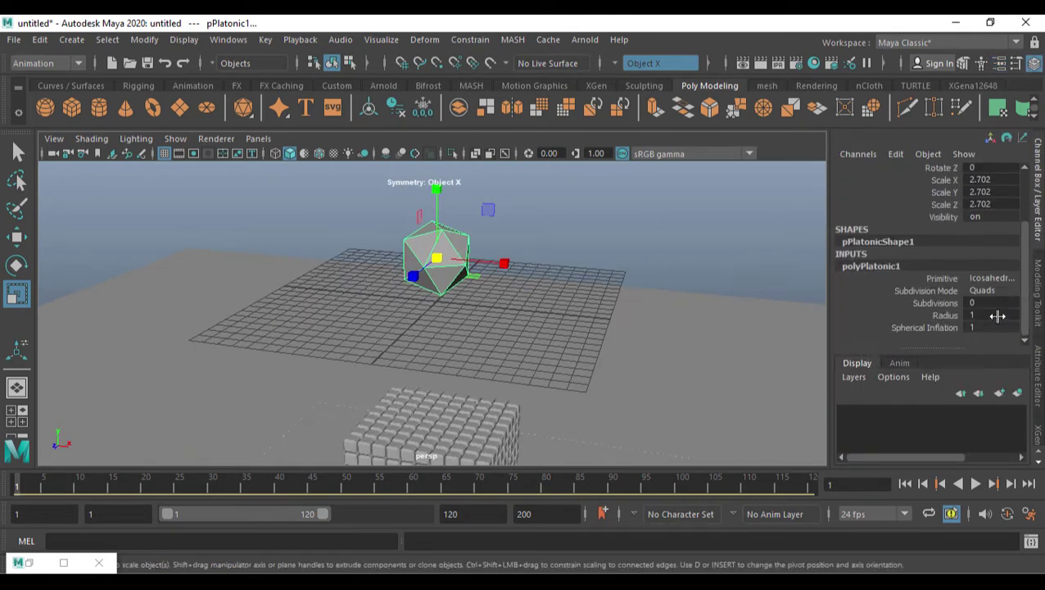
{"action": "left_click", "coordinate": [989, 304]}
{"action": "type", "text": "2"}
{"action": "key", "text": "Return"}
{"action": "left_click_drag", "start_coordinate": [551, 317], "coordinate": [583, 311], "text": "alt"}
{"action": "left_click", "coordinate": [164, 153]}
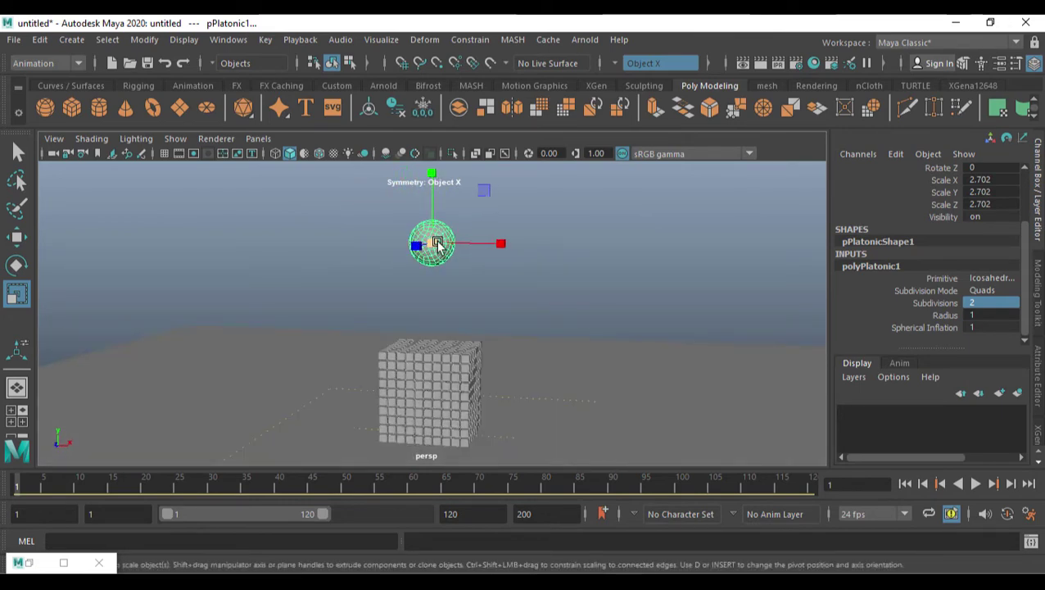
- Create a MASH network from the rounded platonic solid and set its Distribute number of points to 1
{"action": "left_click", "coordinate": [513, 39]}
{"action": "left_click", "coordinate": [530, 70]}
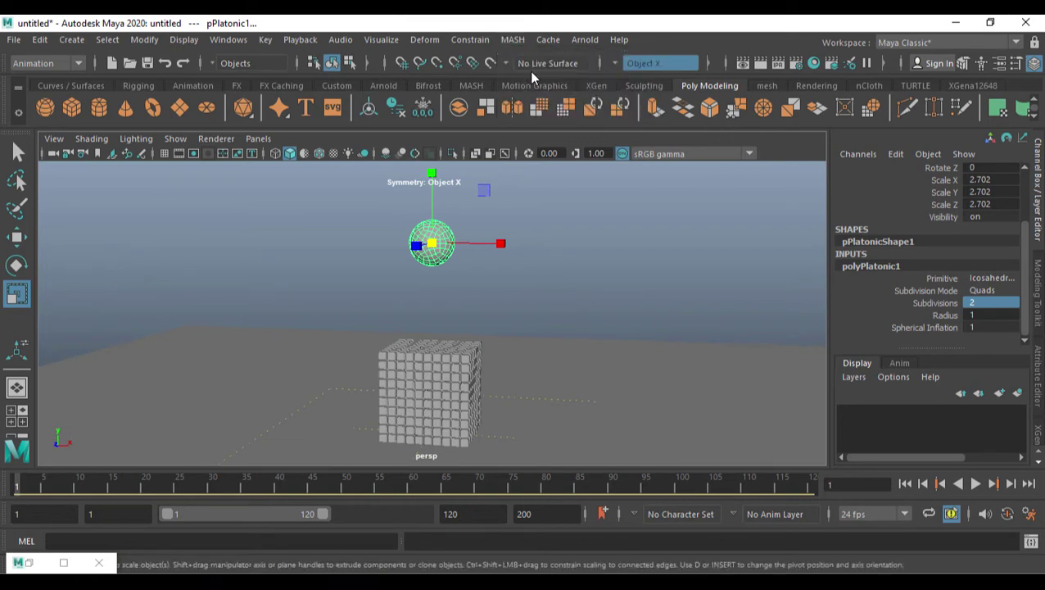
{"action": "left_click_drag", "start_coordinate": [523, 215], "coordinate": [548, 245], "text": "alt"}
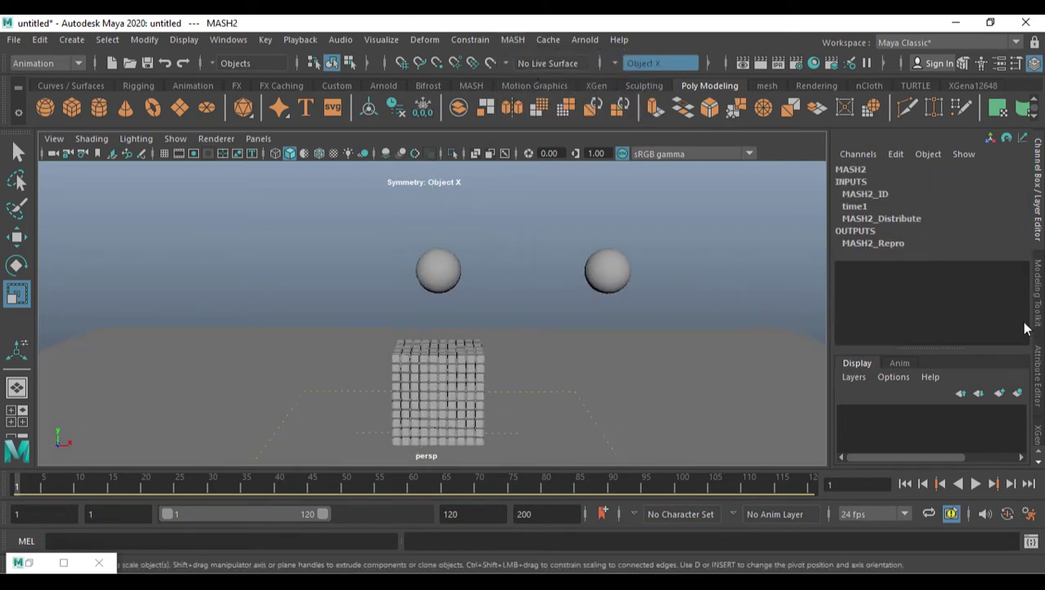
{"action": "left_click", "coordinate": [1039, 374]}
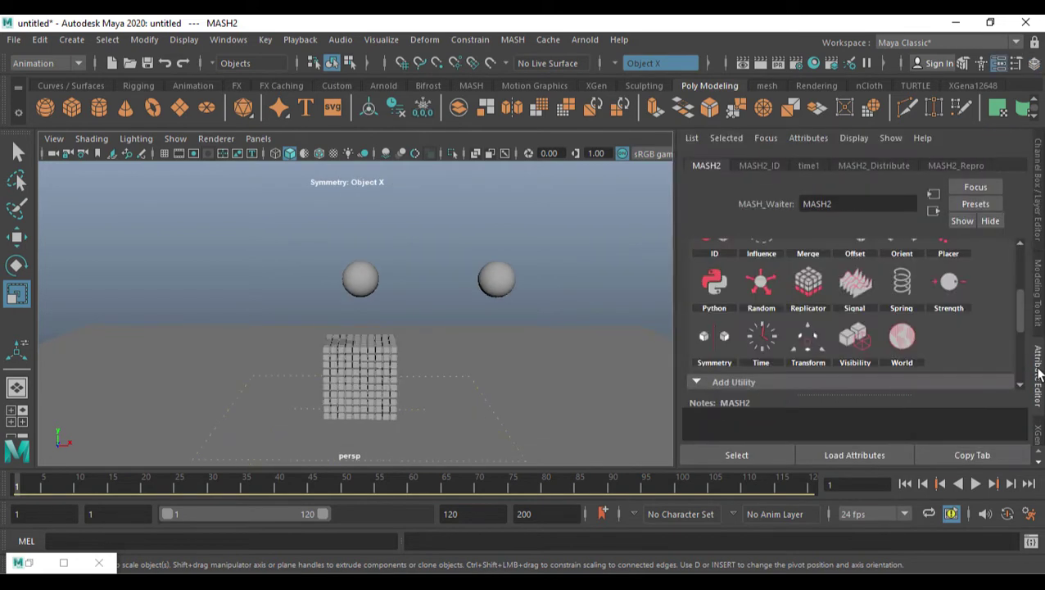
{"action": "left_click", "coordinate": [866, 165]}
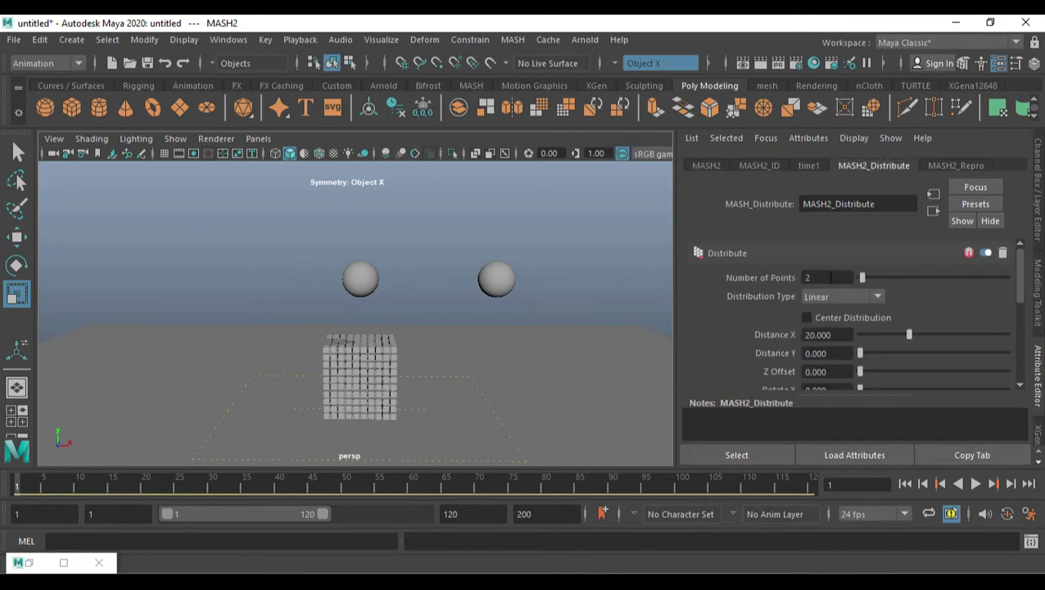
{"action": "left_click", "coordinate": [831, 278]}
{"action": "type", "text": "1"}
{"action": "key", "text": "Return"}
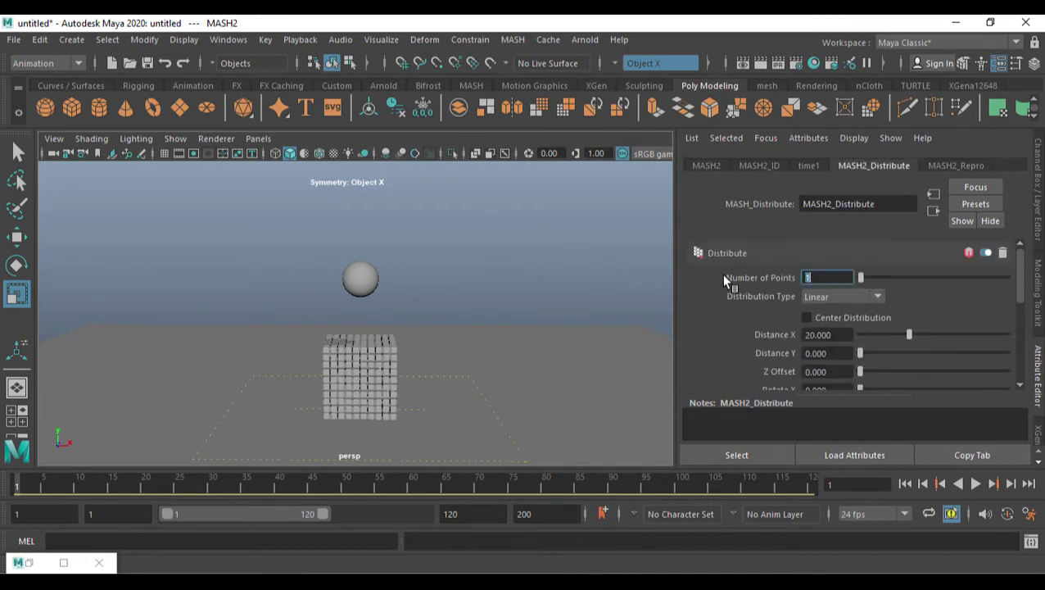
- Add a Dynamics node to the MASH2 network that drives the ball
{"action": "middle_click_drag", "start_coordinate": [467, 315], "coordinate": [465, 303], "text": "alt"}
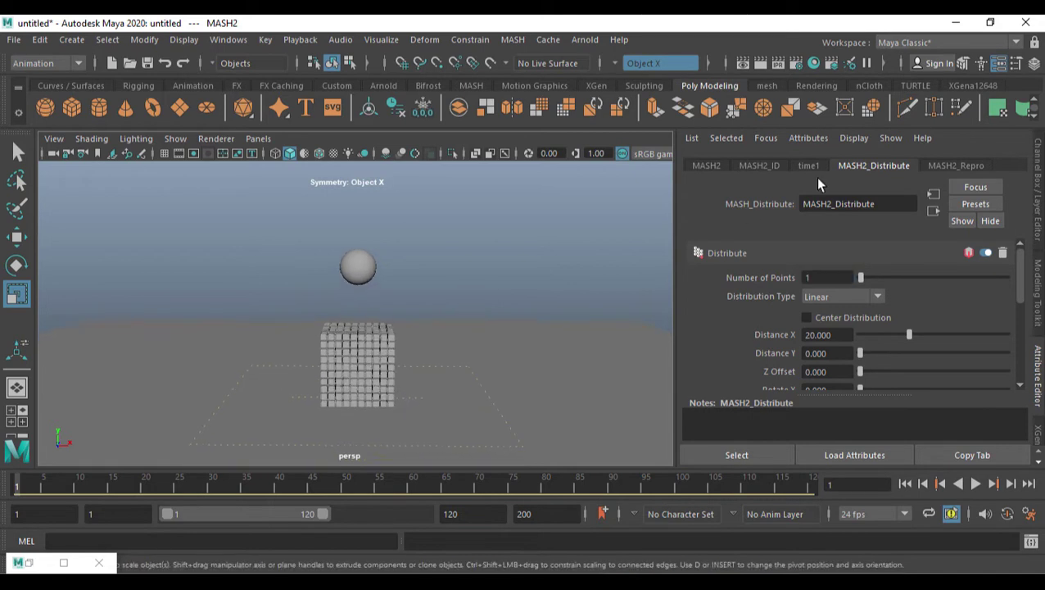
{"action": "left_click", "coordinate": [707, 165]}
{"action": "scroll", "coordinate": [915, 310], "scroll_direction": "up", "scroll_amount": 2}
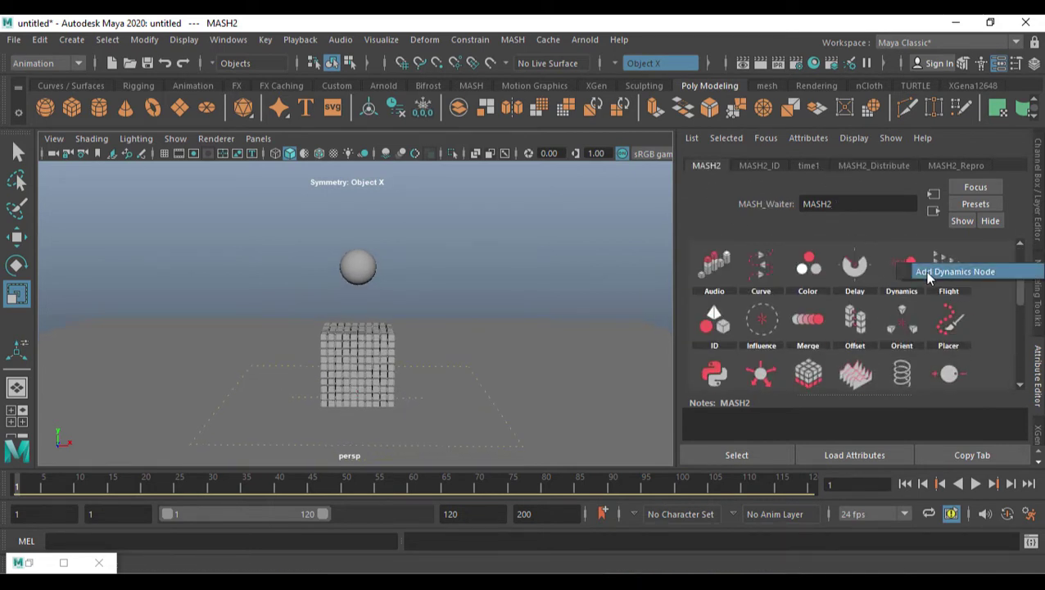
{"action": "left_click", "coordinate": [925, 272]}
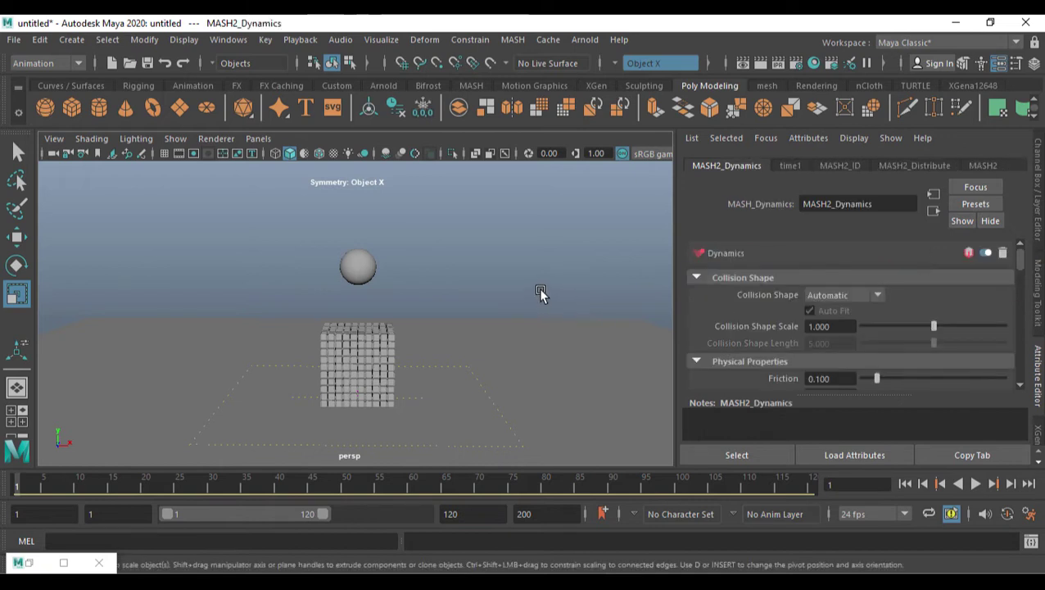
- Play the simulation twice to check how the falling ball and the cube stack behave, and rewind to the first frame
{"action": "middle_click_drag", "start_coordinate": [539, 287], "coordinate": [550, 269], "text": "alt"}
{"action": "left_click", "coordinate": [975, 484]}
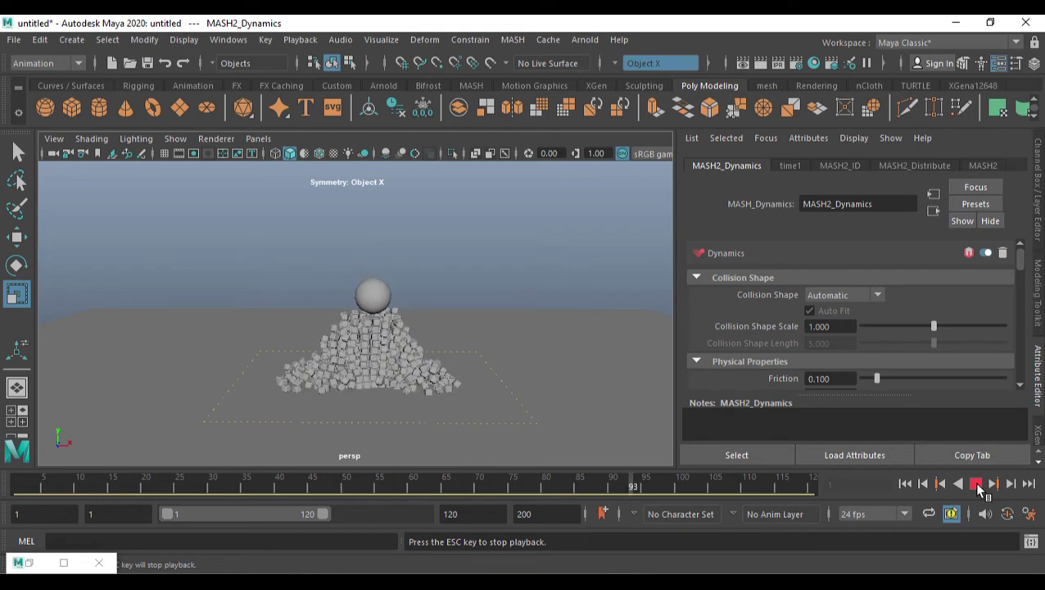
{"action": "key", "text": "Escape"}
{"action": "key", "text": "alt+shift+v"}
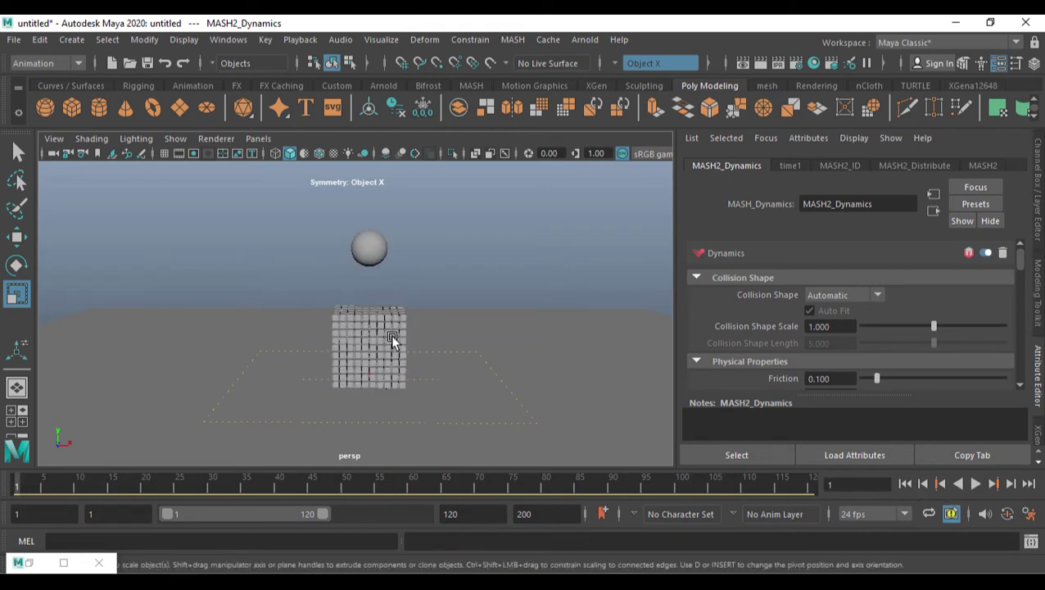
{"action": "left_click", "coordinate": [976, 485]}
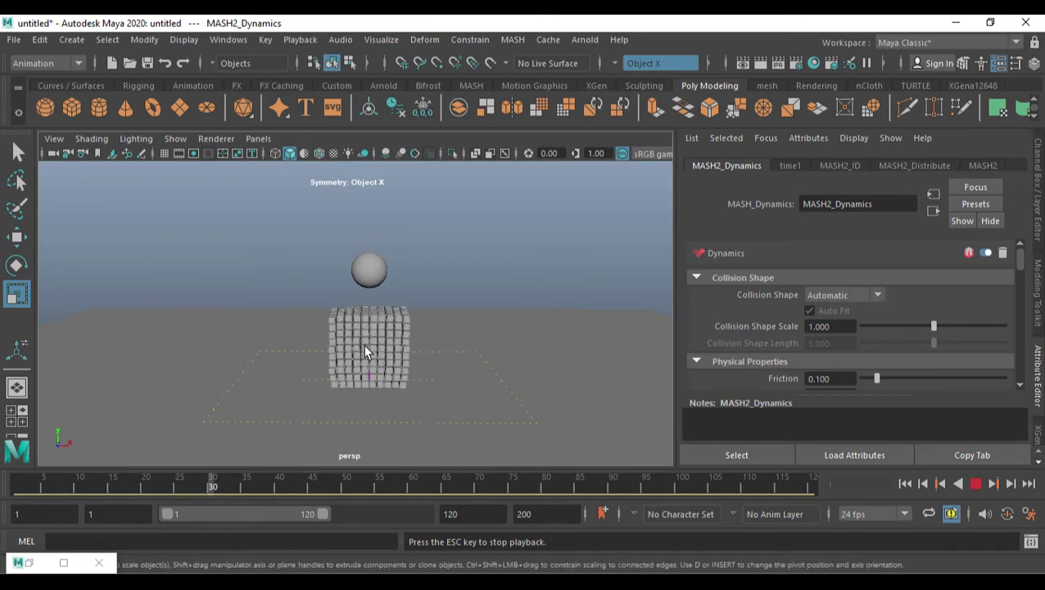
{"action": "key", "text": "Escape"}
{"action": "left_click", "coordinate": [905, 484]}
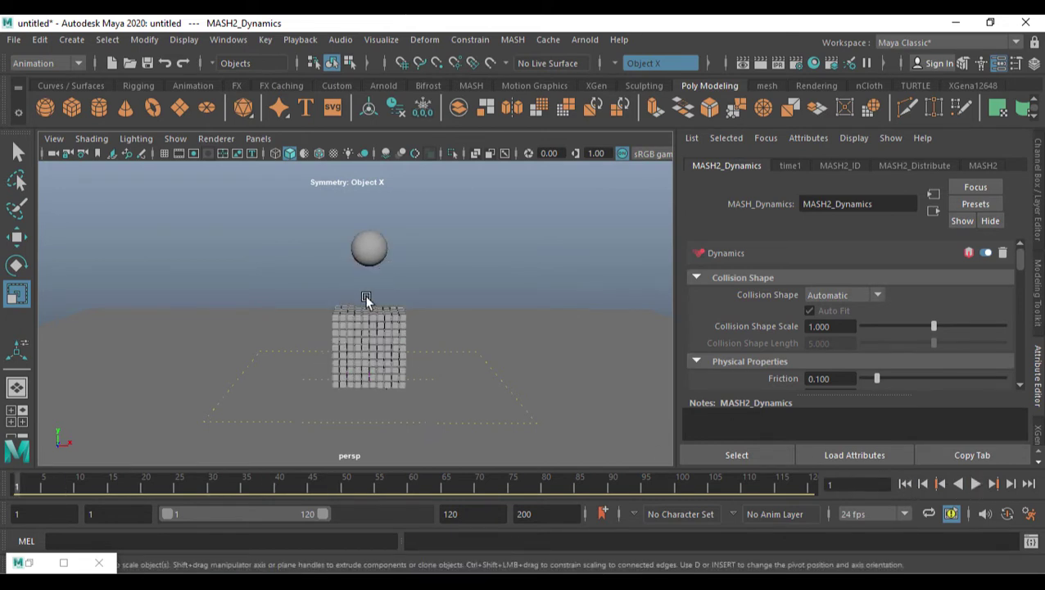
- Turn on Initially Sleeping in the Dynamics node of the MASH1 network that holds the cube stack
{"action": "left_click", "coordinate": [379, 327]}
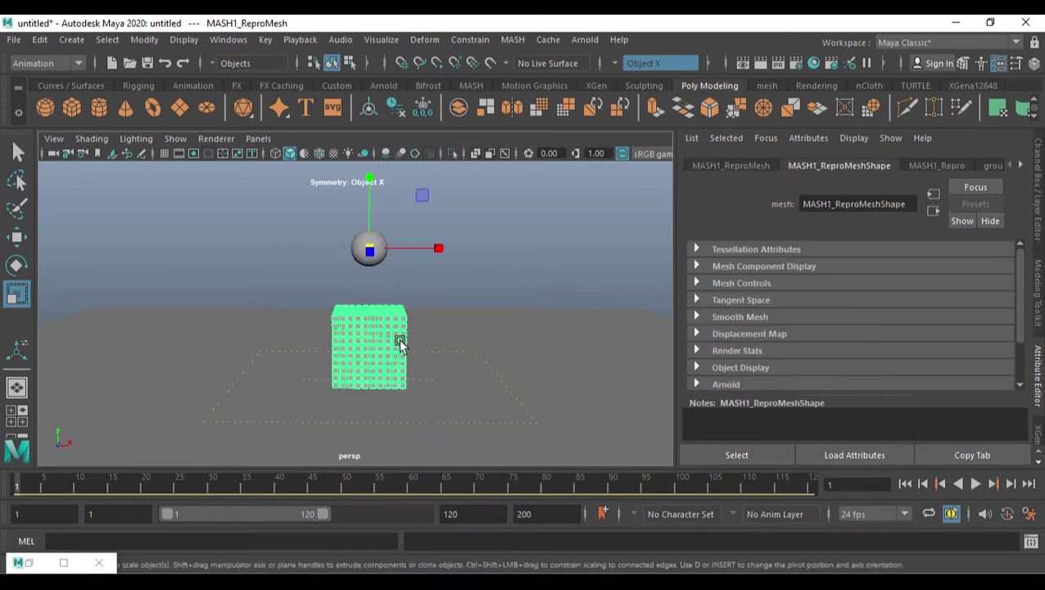
{"action": "scroll", "coordinate": [414, 352], "scroll_direction": "up", "scroll_amount": 5}
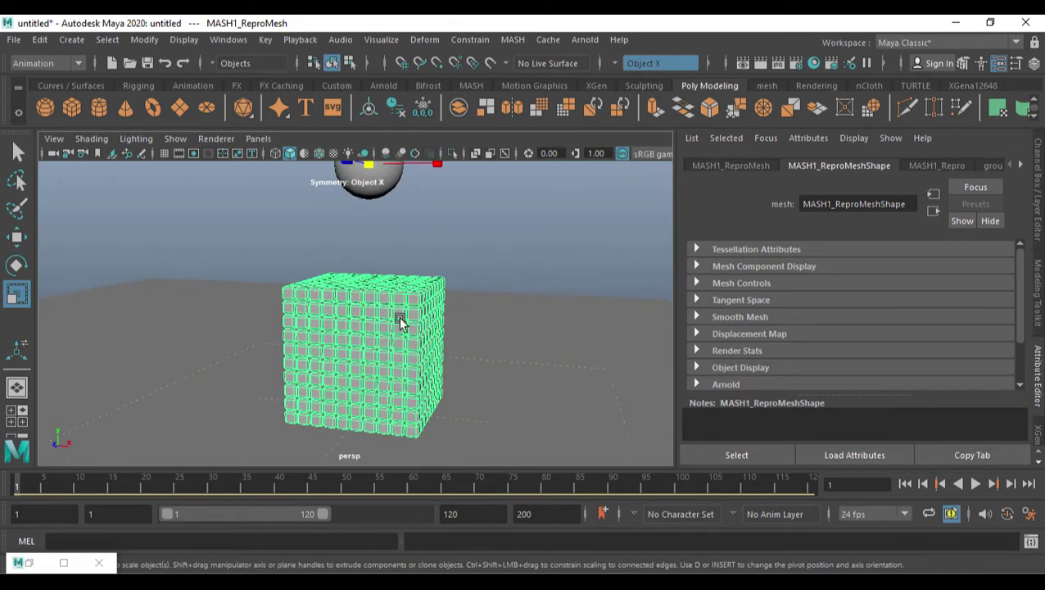
{"action": "left_click", "coordinate": [36, 565]}
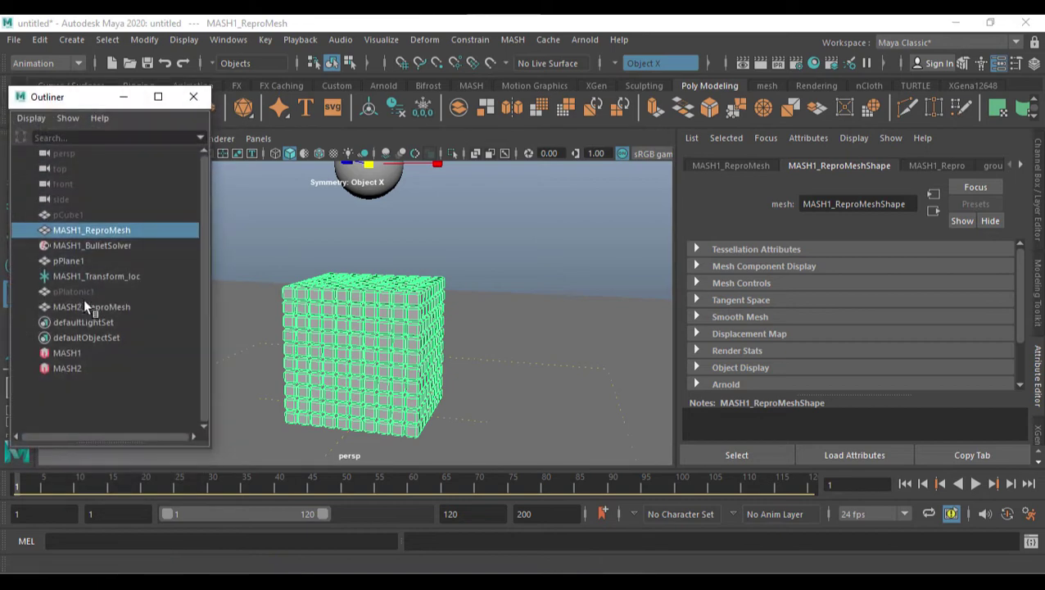
{"action": "left_click", "coordinate": [74, 353]}
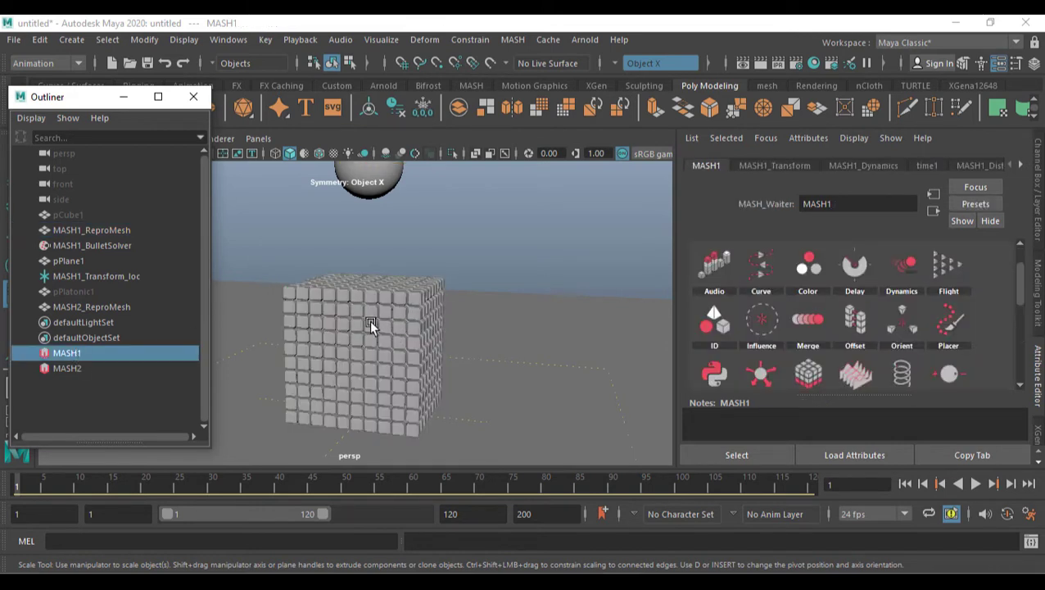
{"action": "left_click", "coordinate": [125, 98]}
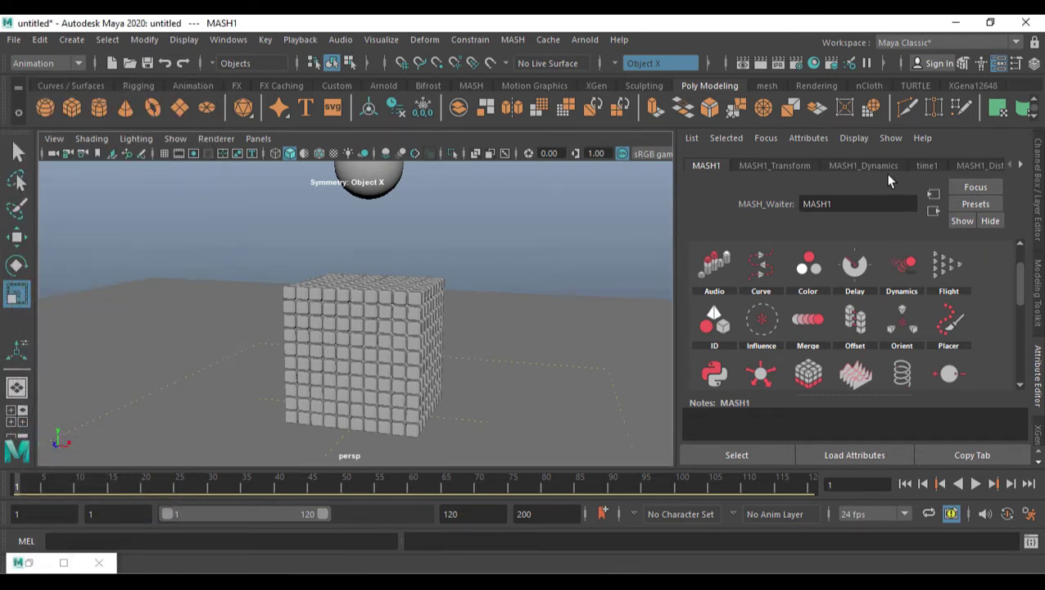
{"action": "left_click", "coordinate": [875, 166]}
{"action": "scroll", "coordinate": [912, 349], "scroll_direction": "down", "scroll_amount": 10}
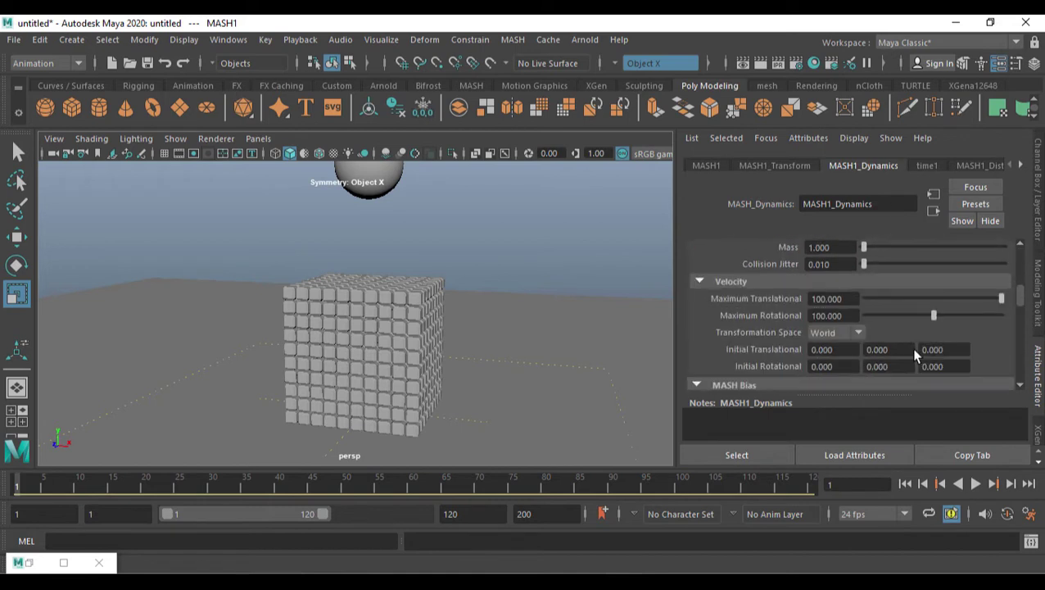
{"action": "scroll", "coordinate": [917, 352], "scroll_direction": "down", "scroll_amount": 2}
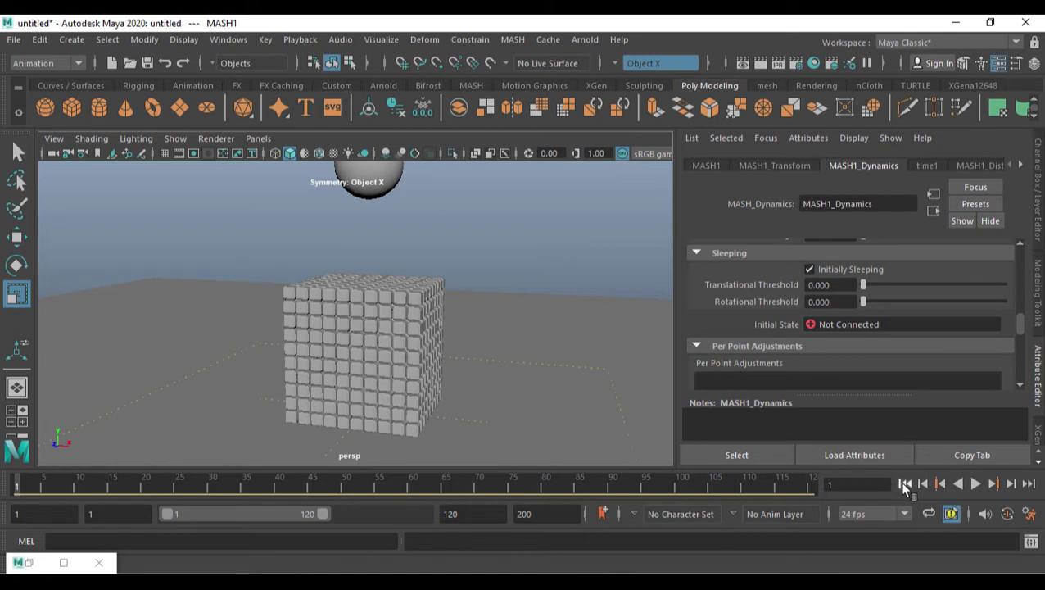
- Play the simulation in two stretches to check how the sleeping cubes react when the ball lands on them
{"action": "left_click", "coordinate": [975, 484]}
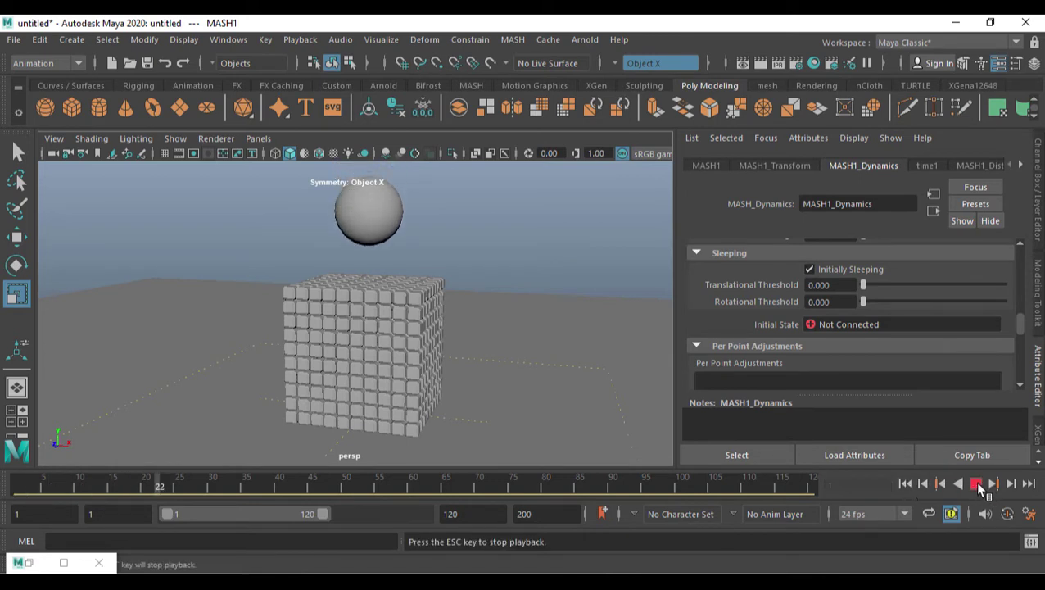
{"action": "left_click", "coordinate": [976, 484]}
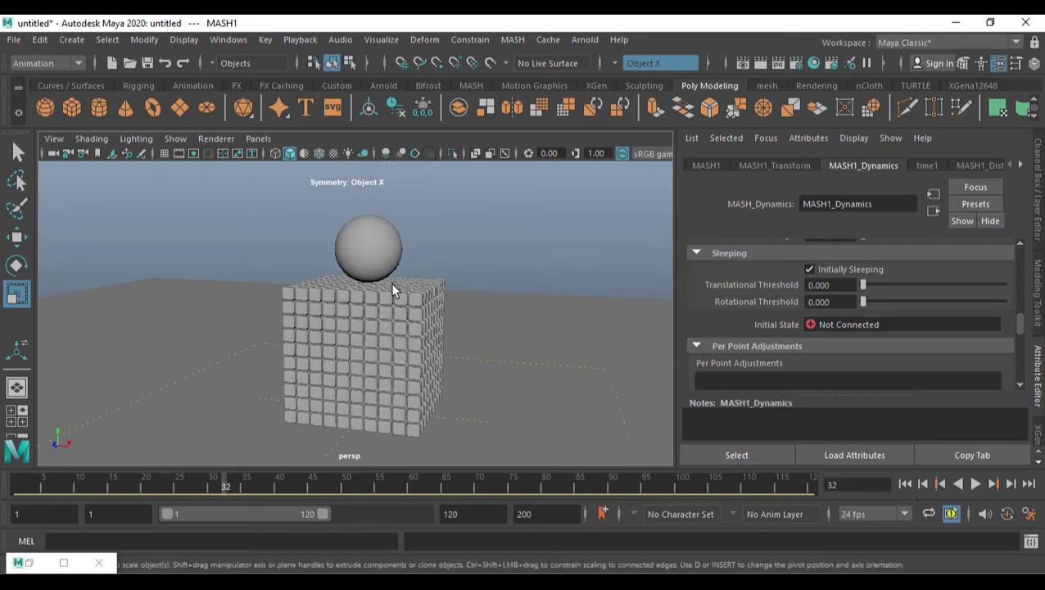
{"action": "left_click", "coordinate": [975, 483]}
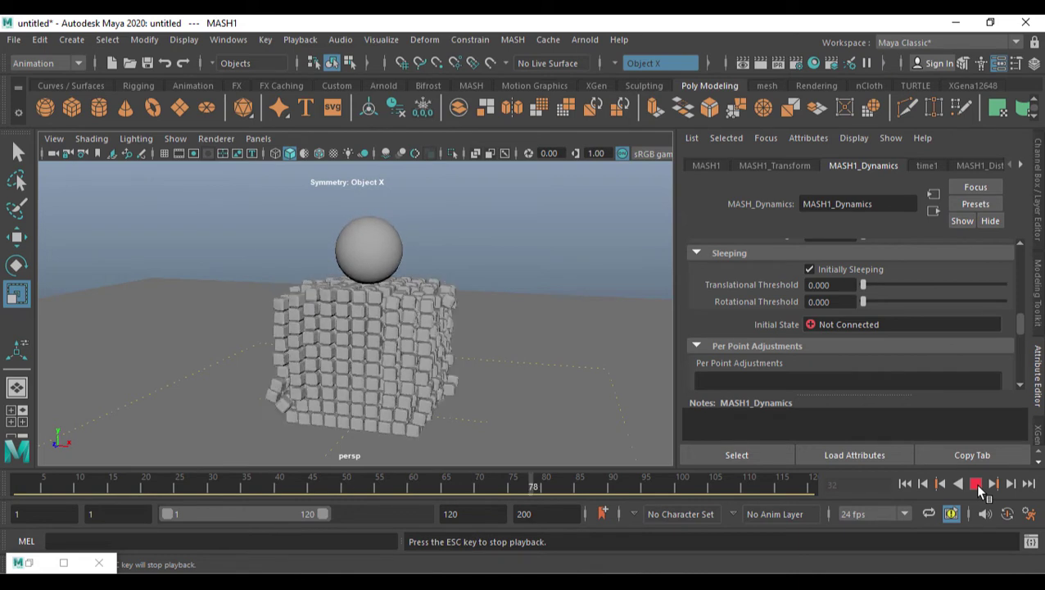
{"action": "left_click", "coordinate": [976, 484]}
- Extend the playback range so that it ends at frame 250
{"action": "left_click", "coordinate": [452, 515]}
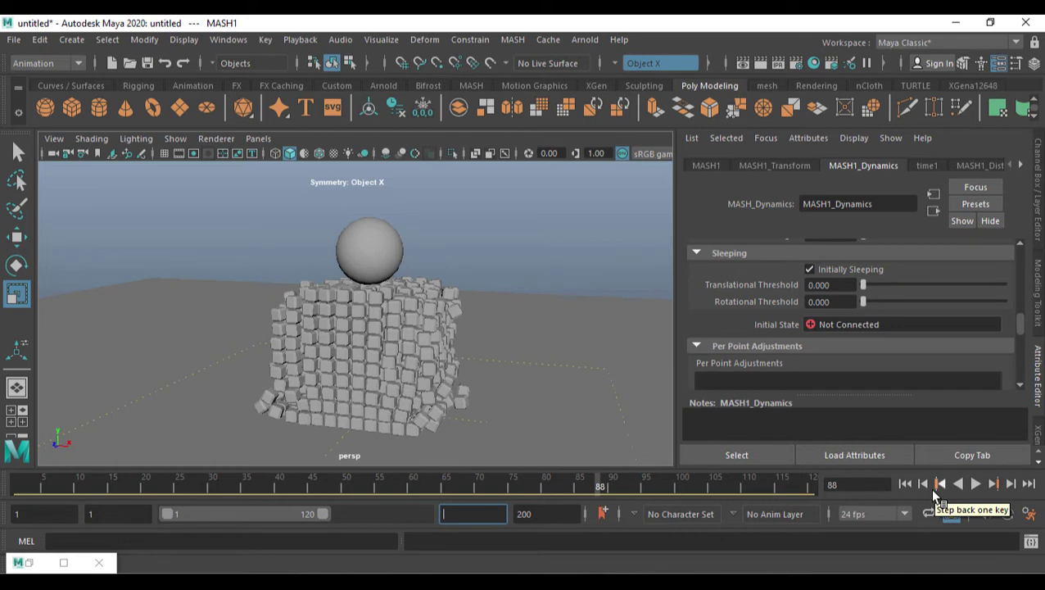
{"action": "type", "text": "250"}
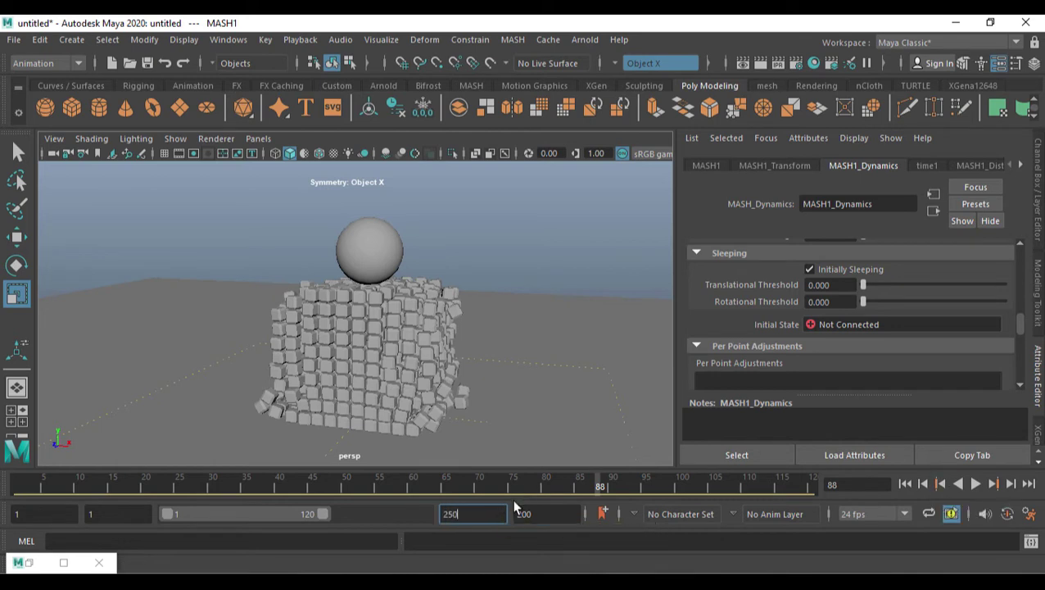
{"action": "key", "text": "Return"}
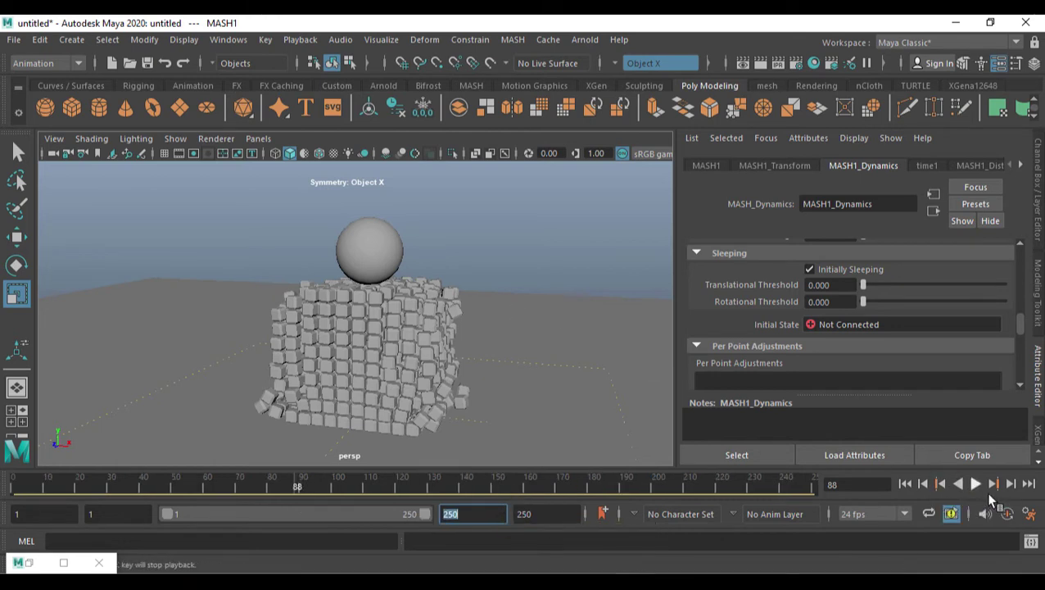
- Replay the simulation from the first frame, stop around the ball's impact to inspect the stack, and rewind
{"action": "left_click", "coordinate": [906, 484]}
{"action": "left_click", "coordinate": [977, 485]}
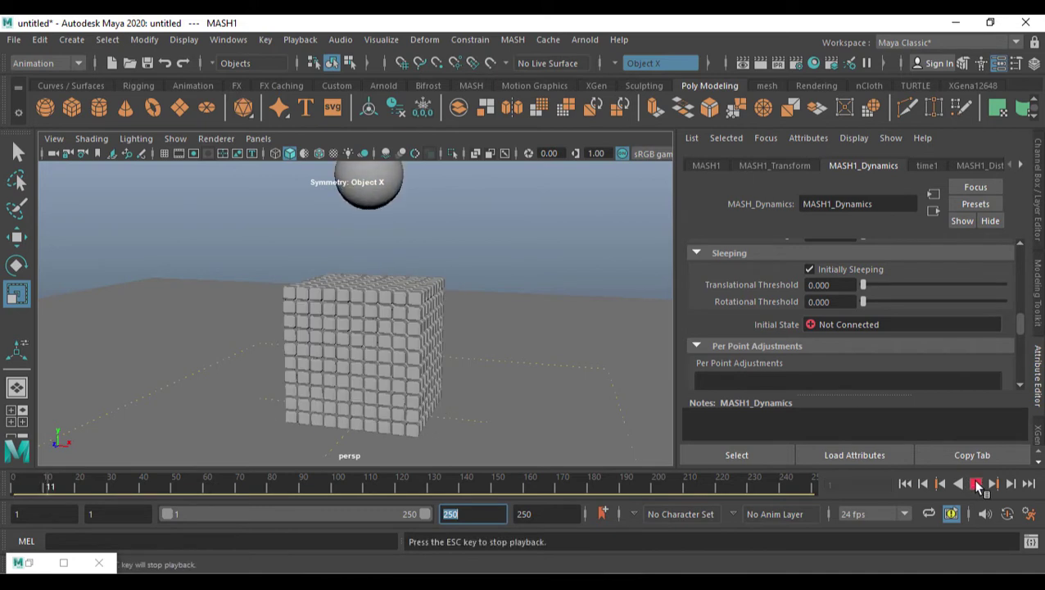
{"action": "key", "text": "Escape"}
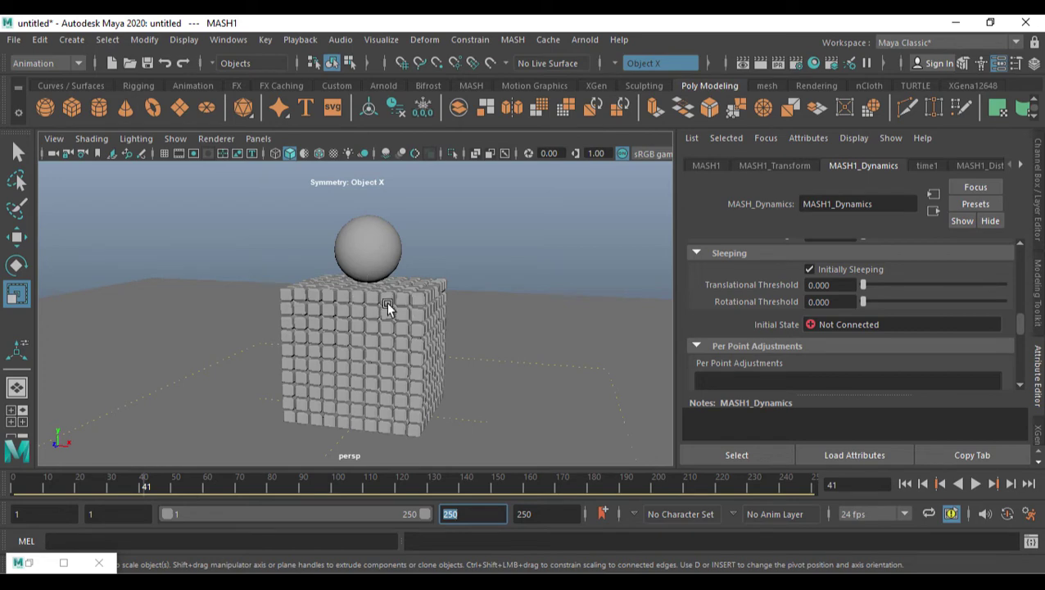
{"action": "left_click_drag", "start_coordinate": [387, 305], "coordinate": [472, 365], "text": "alt"}
{"action": "left_click", "coordinate": [904, 484]}
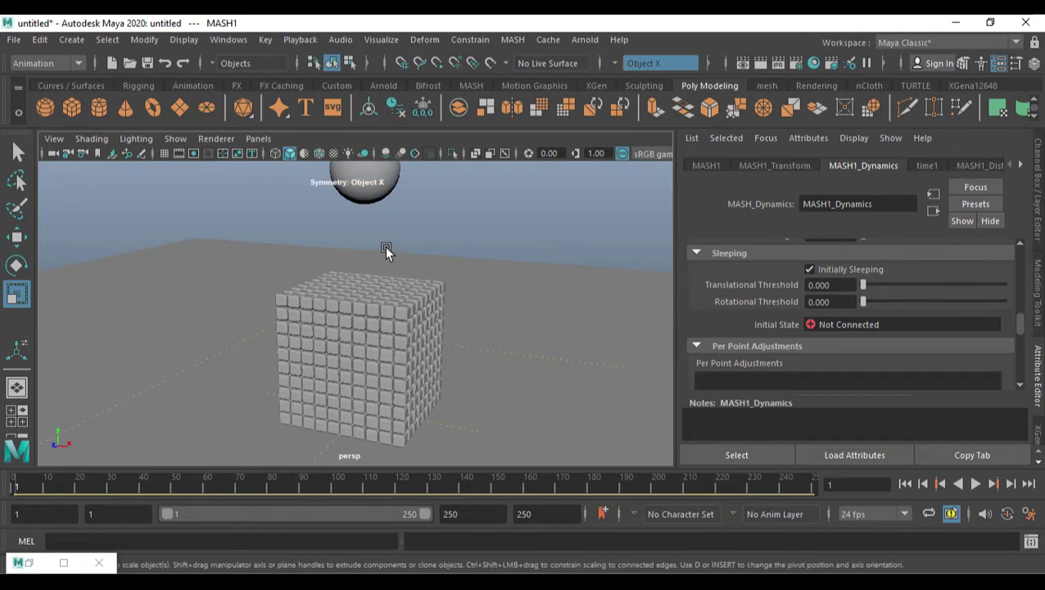
- Set the ball's mass to 20 in the Dynamics node of the MASH2 network
{"action": "left_click_drag", "start_coordinate": [388, 250], "coordinate": [473, 279], "text": "alt"}
{"action": "left_click", "coordinate": [401, 247]}
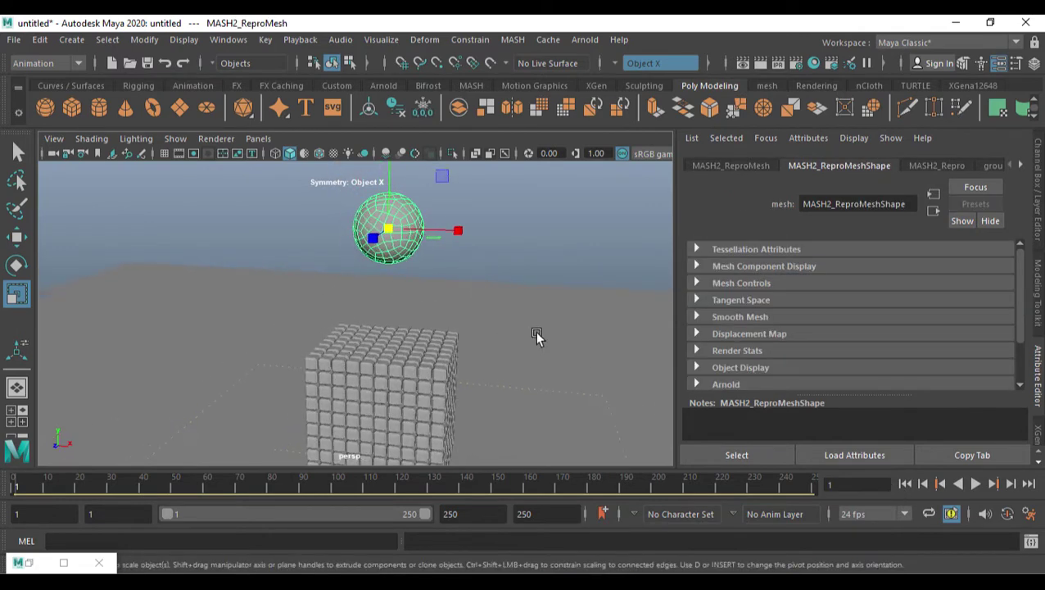
{"action": "left_click_drag", "start_coordinate": [531, 329], "coordinate": [511, 326], "text": "alt"}
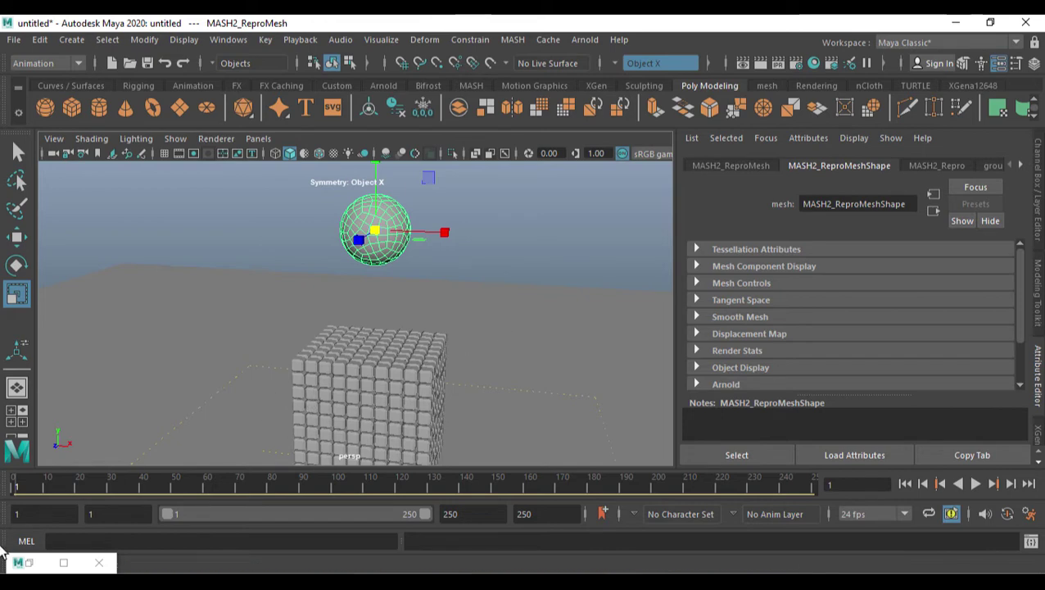
{"action": "left_click", "coordinate": [34, 562]}
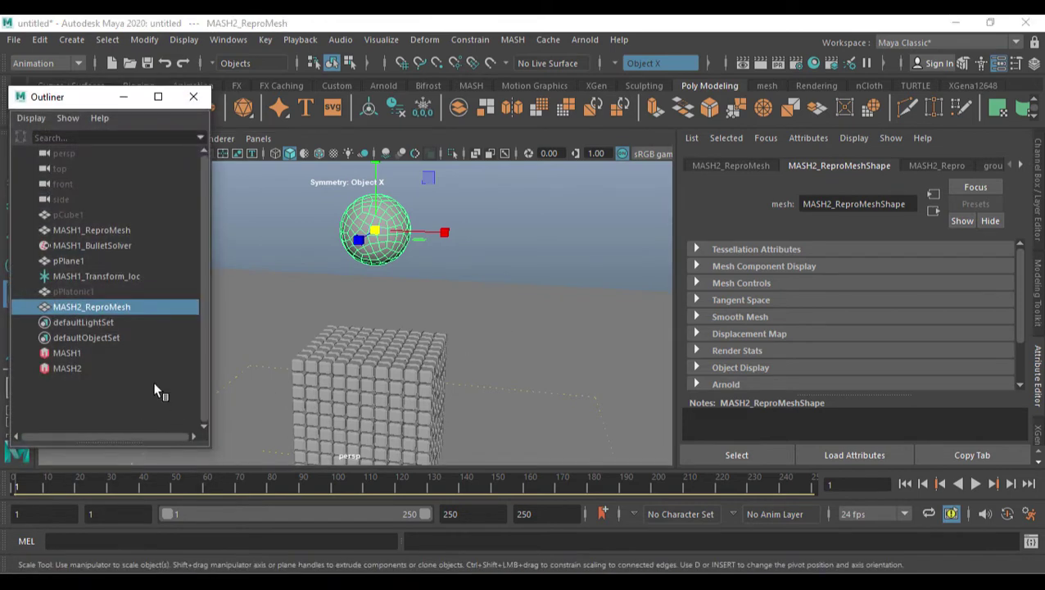
{"action": "left_click", "coordinate": [67, 369]}
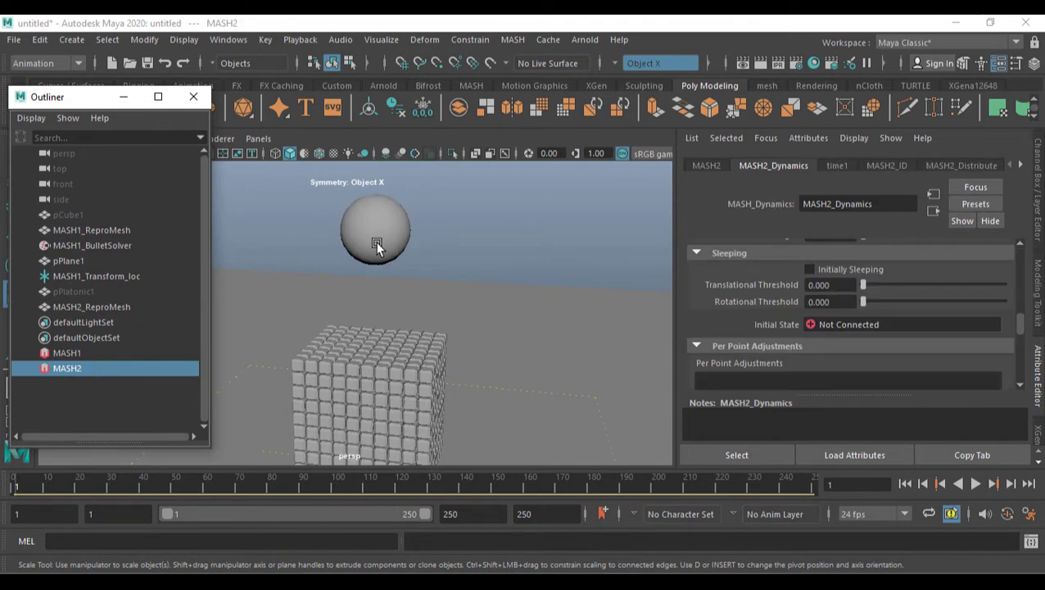
{"action": "left_click", "coordinate": [124, 97]}
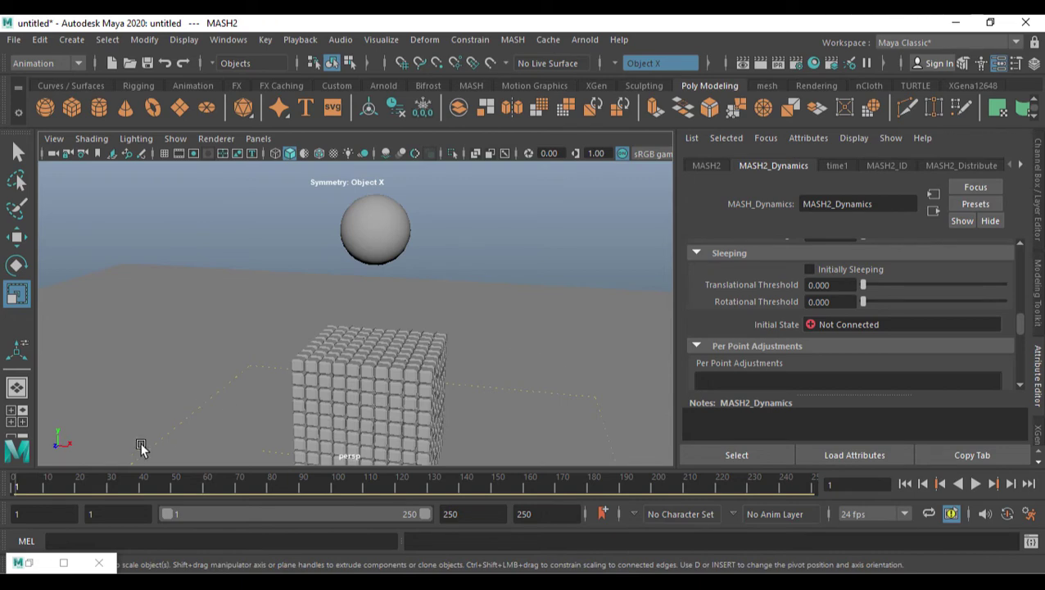
{"action": "left_click", "coordinate": [29, 563]}
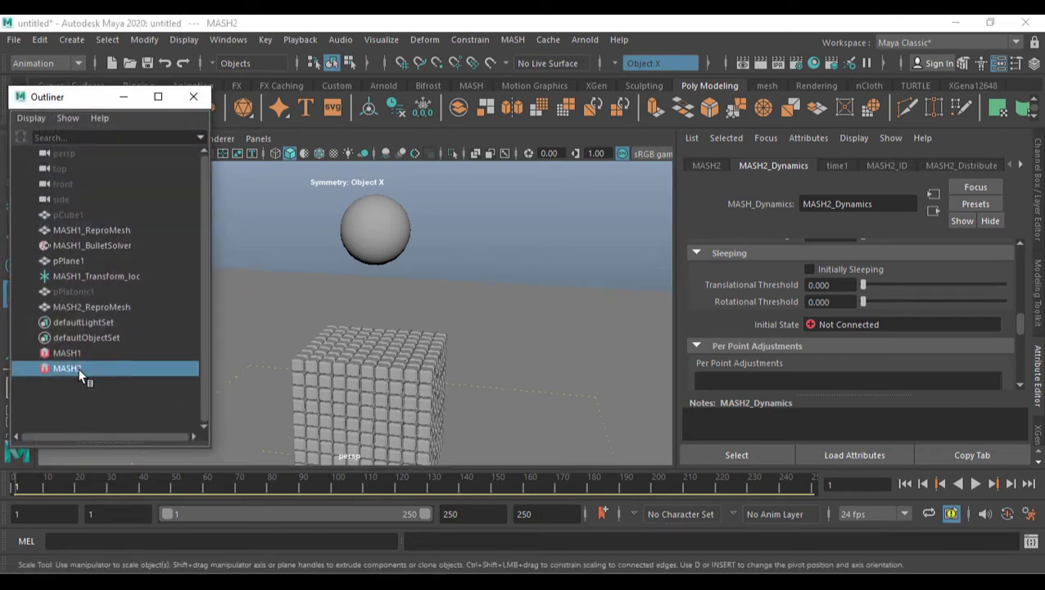
{"action": "left_click", "coordinate": [124, 98]}
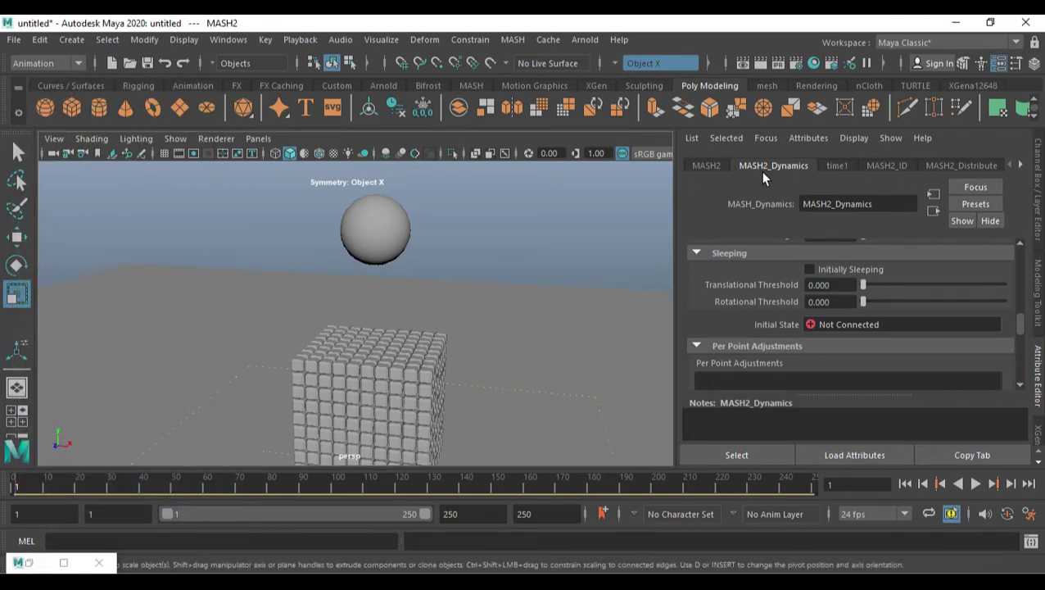
{"action": "scroll", "coordinate": [838, 307], "scroll_direction": "up", "scroll_amount": 6}
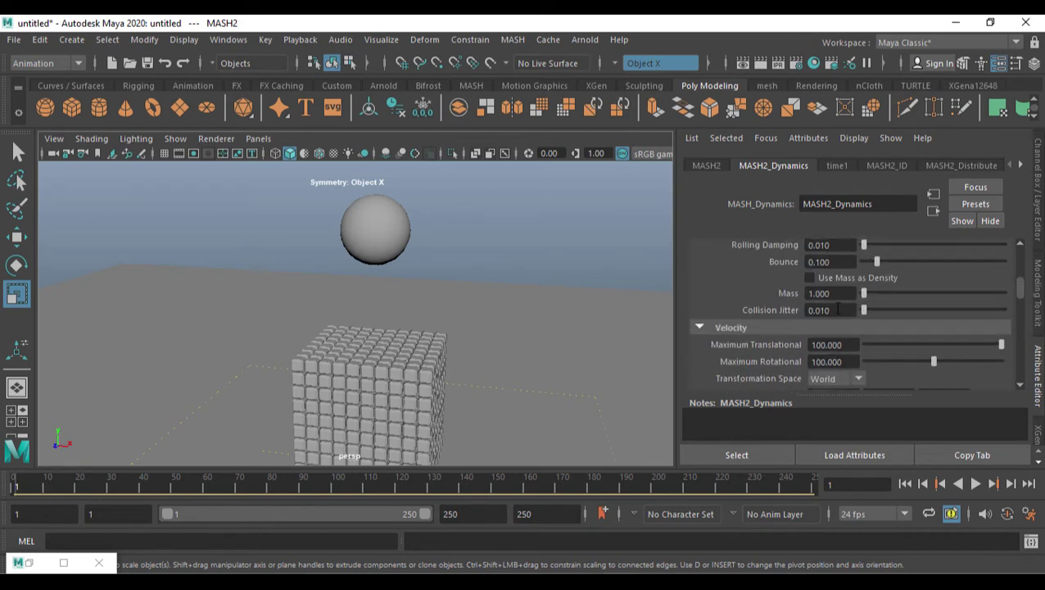
{"action": "left_click", "coordinate": [819, 294]}
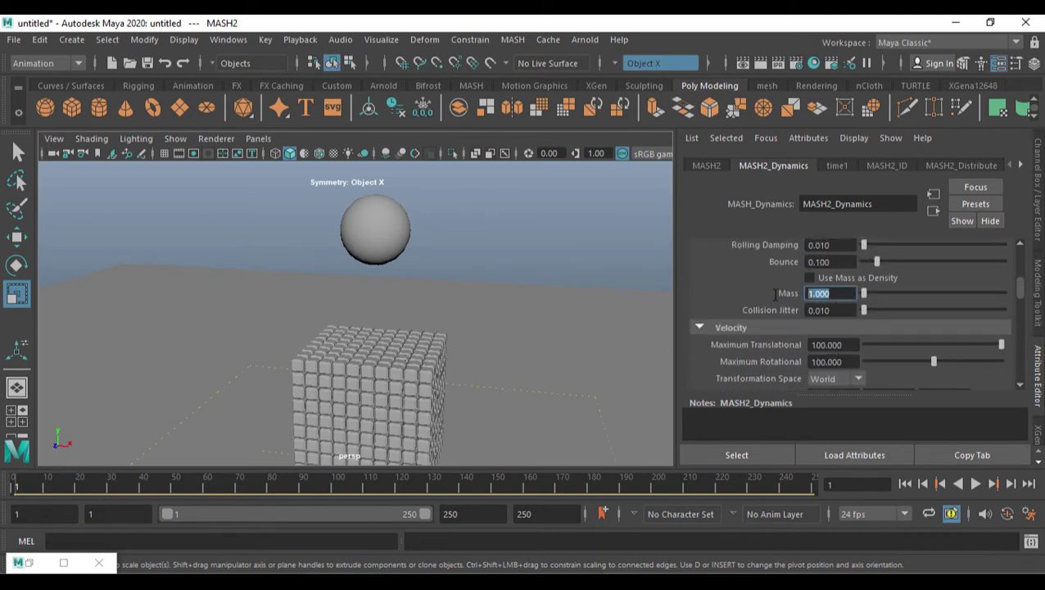
{"action": "key", "text": "Return"}
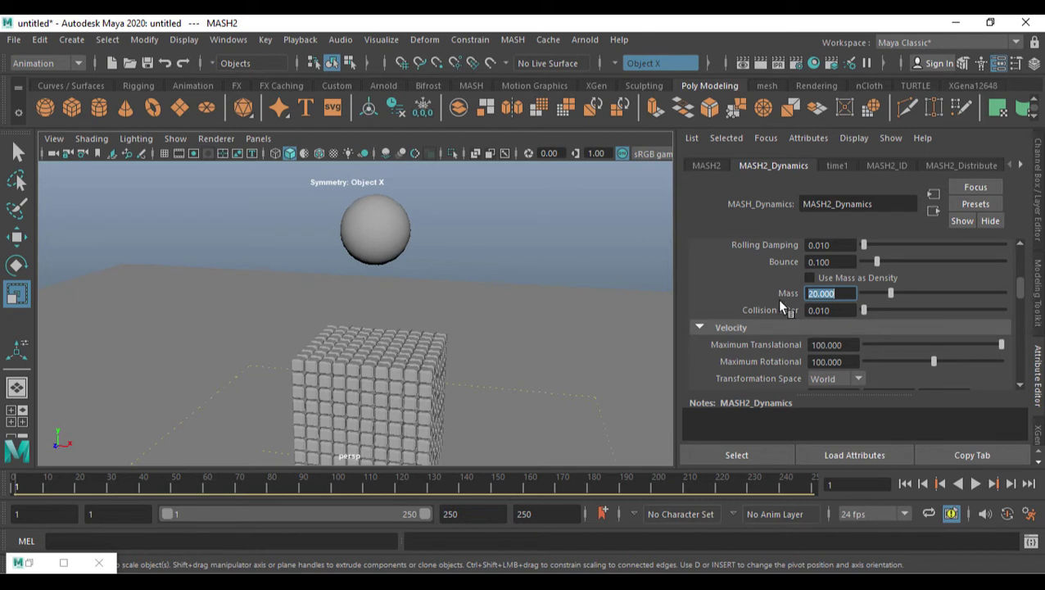
- Play the simulation to examine the heavier ball's impact on the cubes from a higher angle, and rewind to frame 1
{"action": "left_click", "coordinate": [975, 484]}
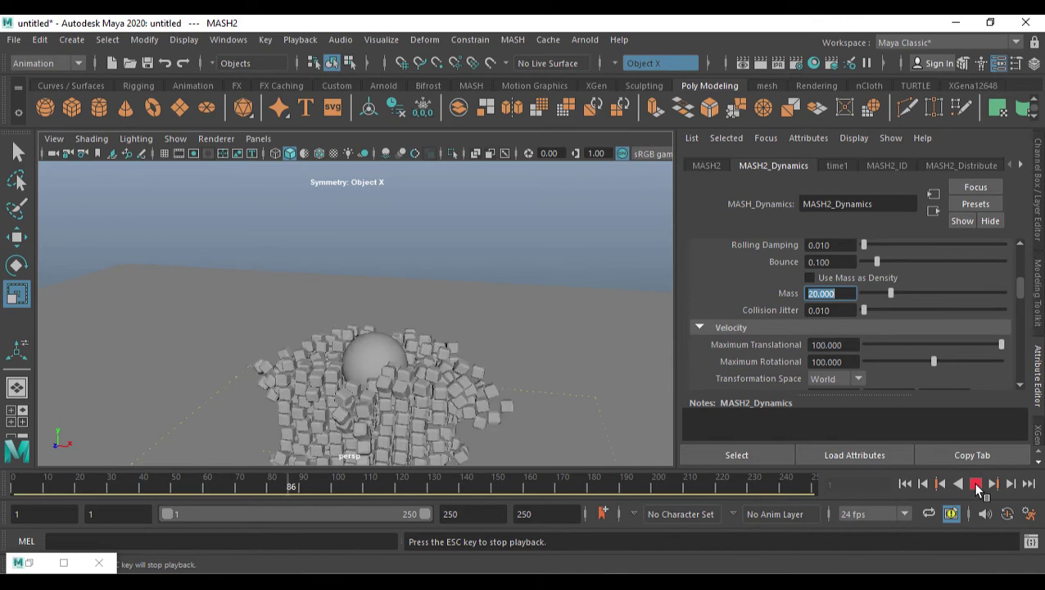
{"action": "left_click", "coordinate": [975, 484]}
{"action": "left_click_drag", "start_coordinate": [565, 352], "coordinate": [488, 278], "text": "alt"}
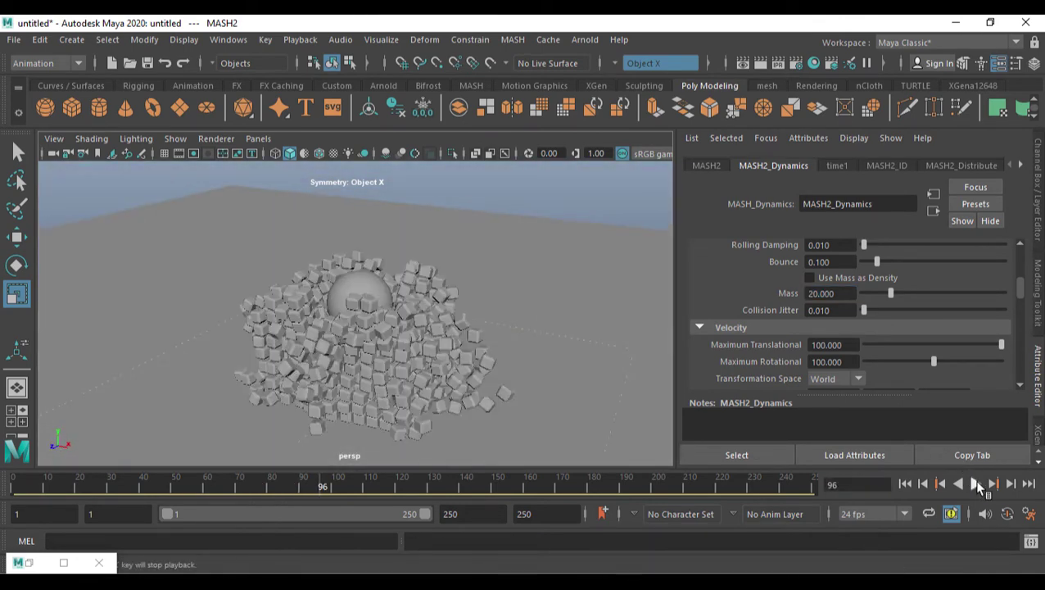
{"action": "left_click", "coordinate": [976, 484]}
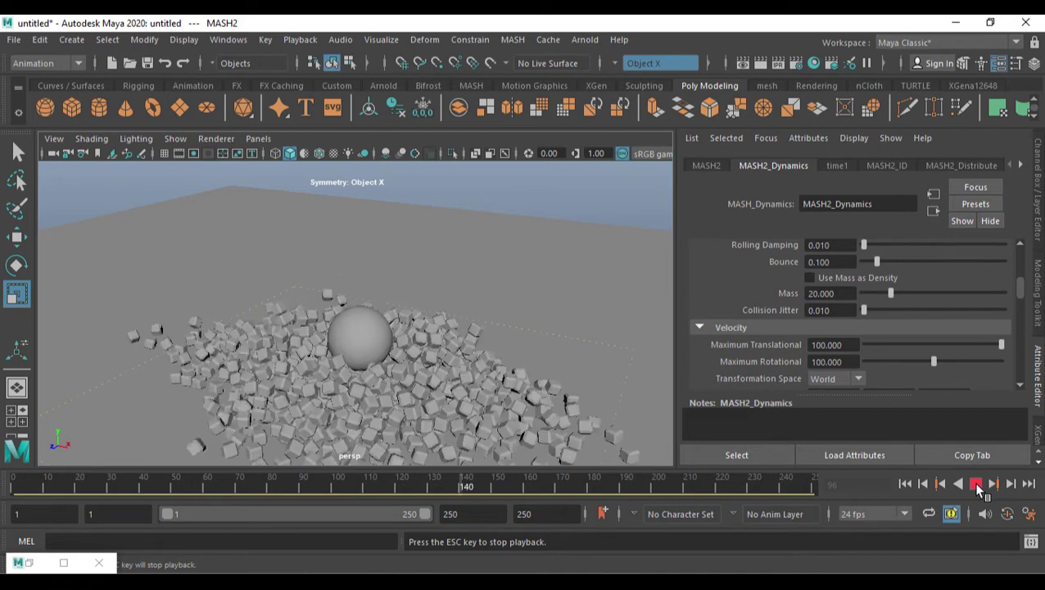
{"action": "left_click", "coordinate": [976, 484]}
{"action": "key", "text": "alt+shift+v"}
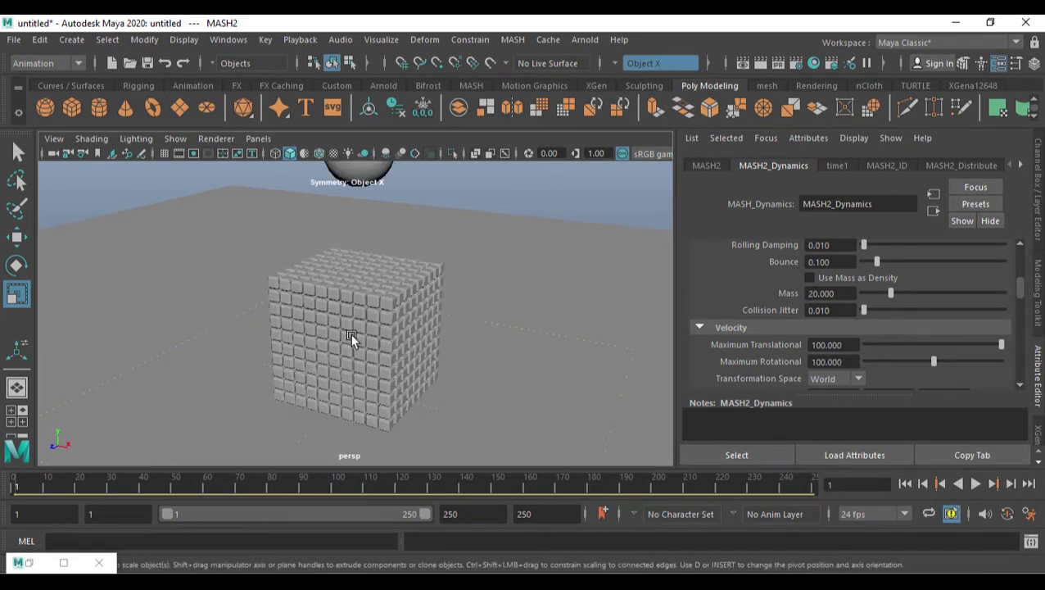
- Set the cubes' mass to 0.5 in the Dynamics node of the MASH1 network
{"action": "left_click", "coordinate": [360, 335]}
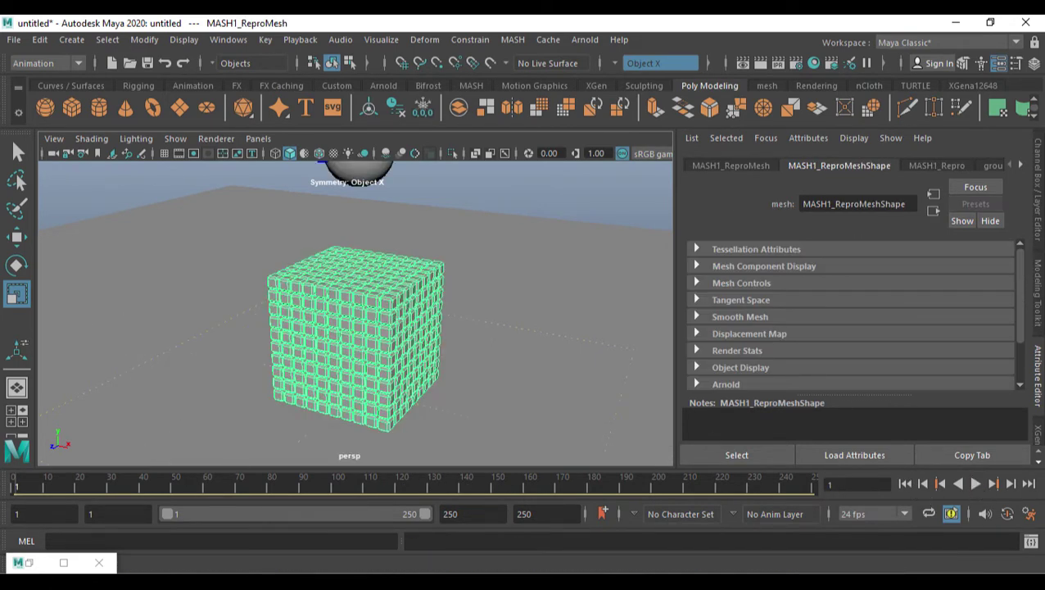
{"action": "left_click", "coordinate": [31, 563]}
{"action": "left_click", "coordinate": [74, 353]}
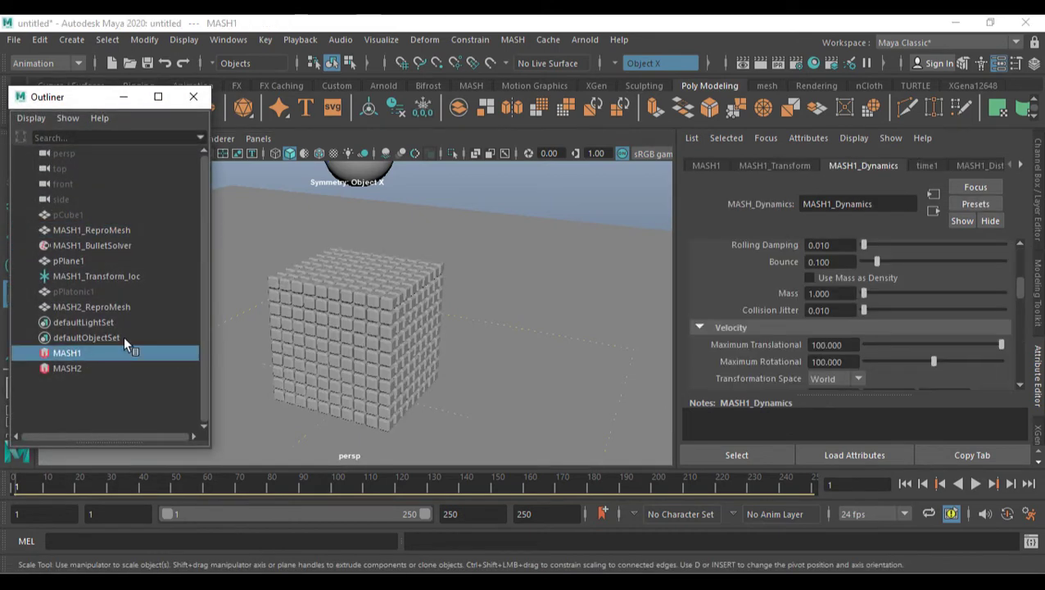
{"action": "left_click", "coordinate": [124, 97]}
{"action": "scroll", "coordinate": [868, 310], "scroll_direction": "up", "scroll_amount": 2}
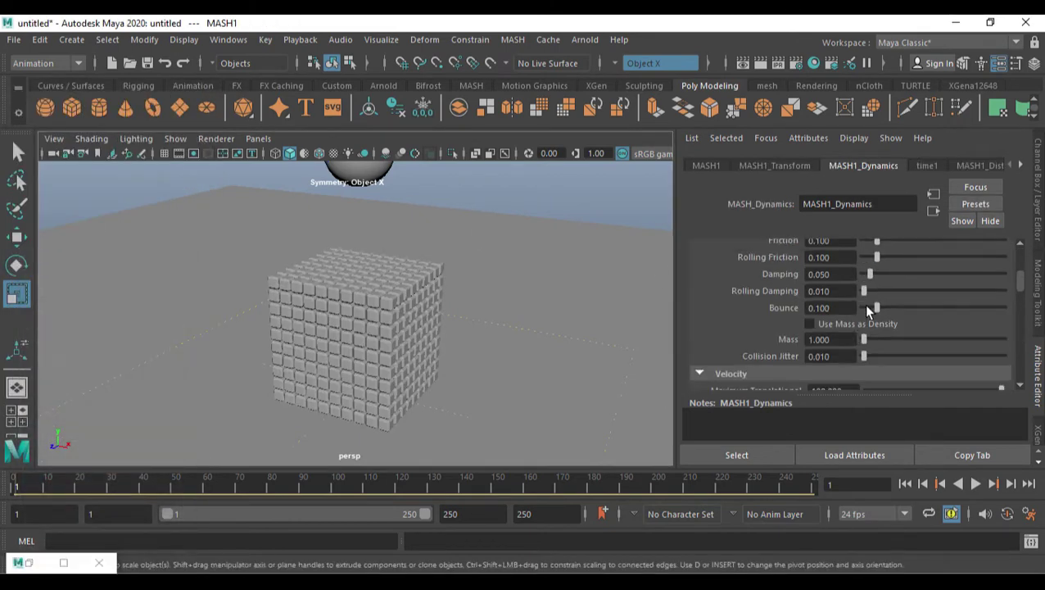
{"action": "left_click", "coordinate": [832, 339]}
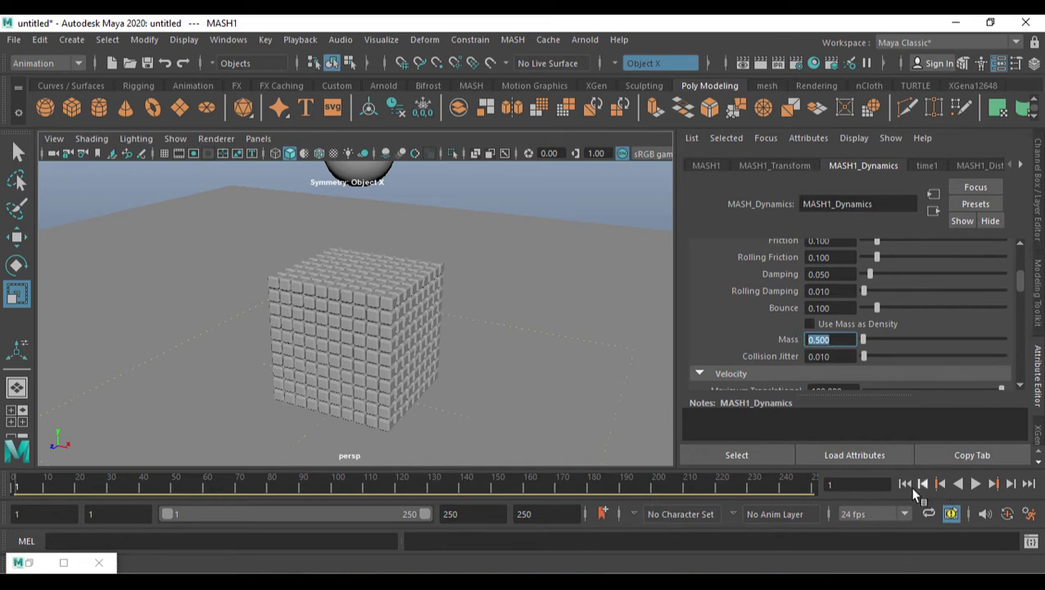
- Play the simulation with the lighter cubes through the ball's impact, stop it, and inspect the rewound stack from a lower angle
{"action": "left_click", "coordinate": [976, 484]}
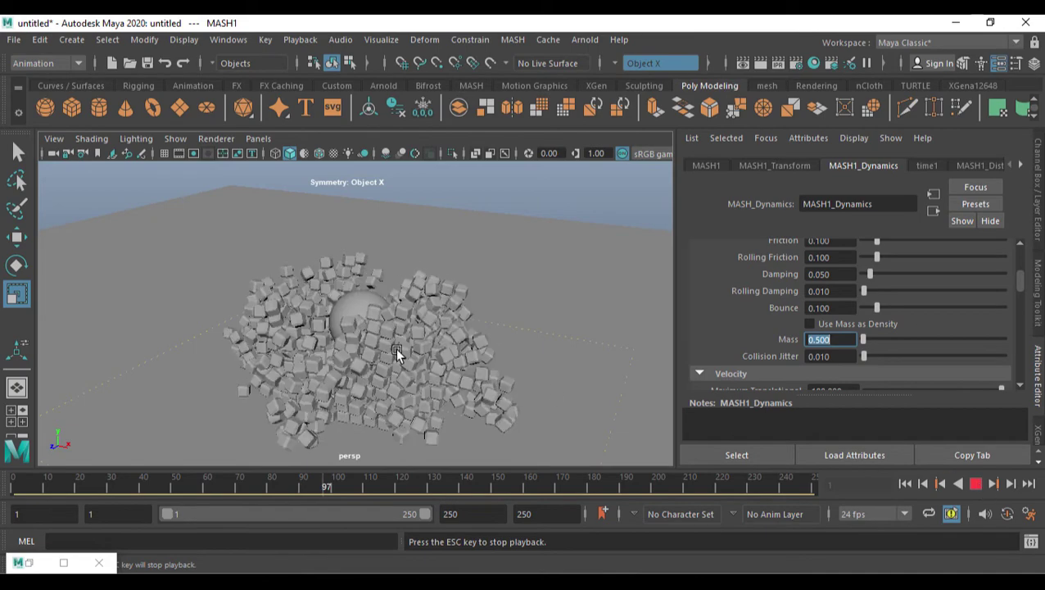
{"action": "key", "text": "Escape"}
{"action": "left_click_drag", "start_coordinate": [396, 355], "coordinate": [445, 310], "text": "alt"}
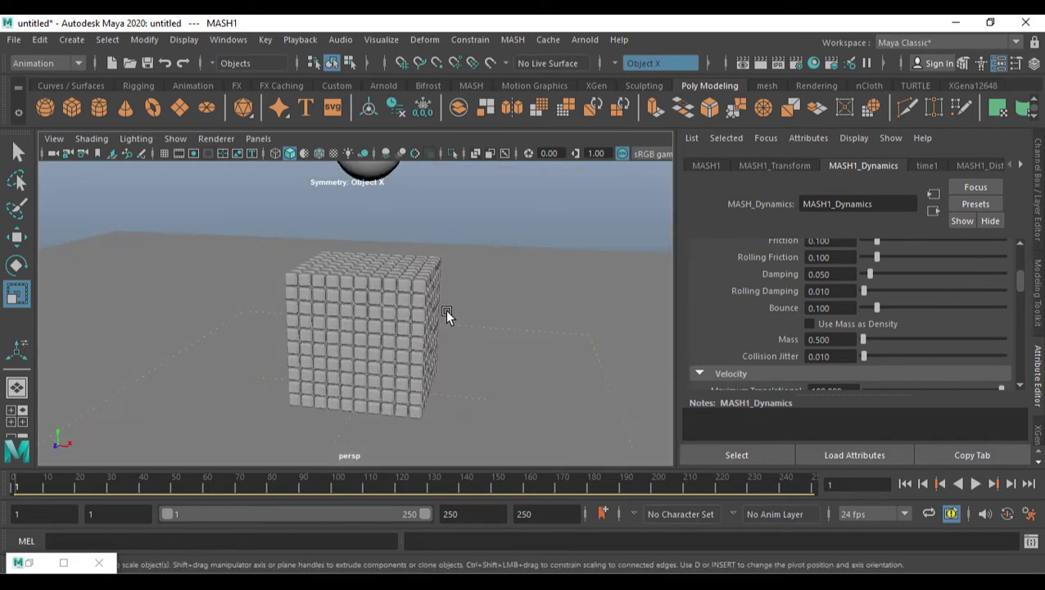
{"action": "middle_click_drag", "start_coordinate": [445, 309], "coordinate": [451, 329], "text": "alt"}
{"action": "left_click_drag", "start_coordinate": [447, 341], "coordinate": [357, 278], "text": "alt"}
- Assign a new Arnold aiStandardSurface material to the stack of cubes
{"action": "left_click", "coordinate": [378, 285]}
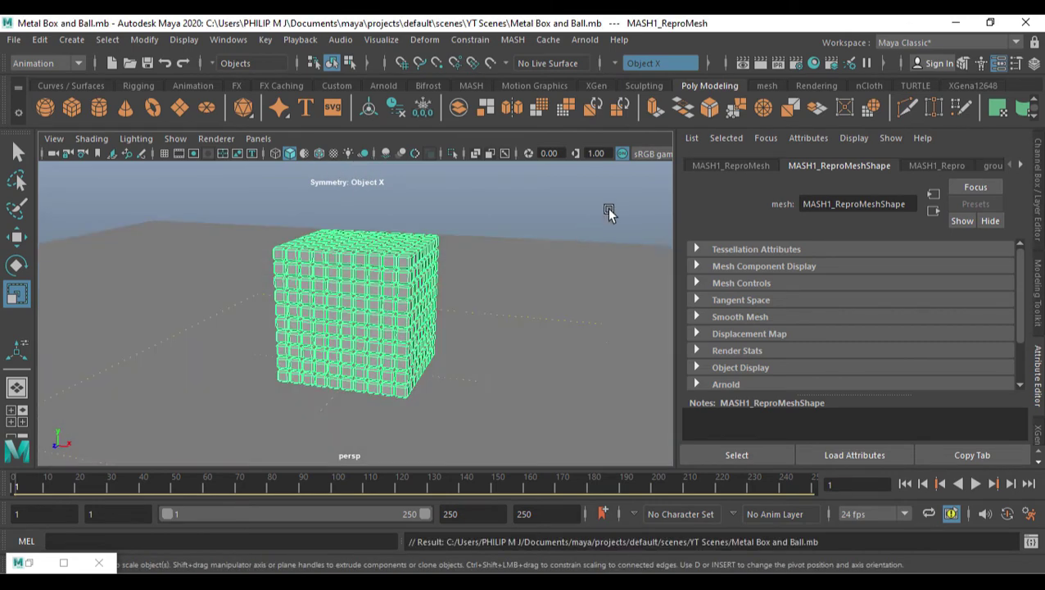
{"action": "scroll", "coordinate": [521, 274], "scroll_direction": "down", "scroll_amount": 3}
{"action": "middle_click_drag", "start_coordinate": [522, 290], "coordinate": [516, 308], "text": "alt"}
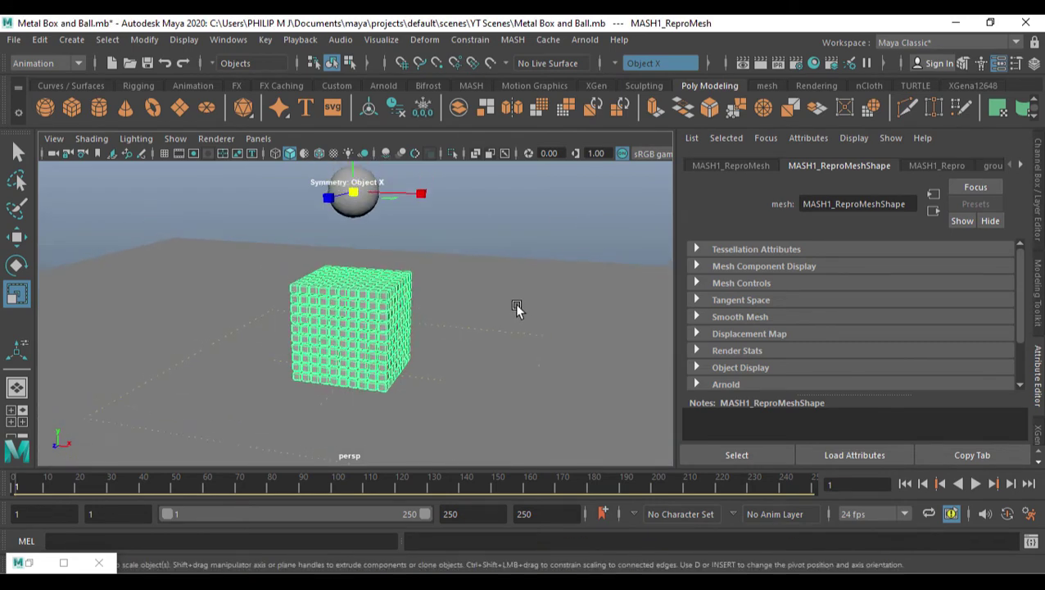
{"action": "right_click", "coordinate": [351, 320]}
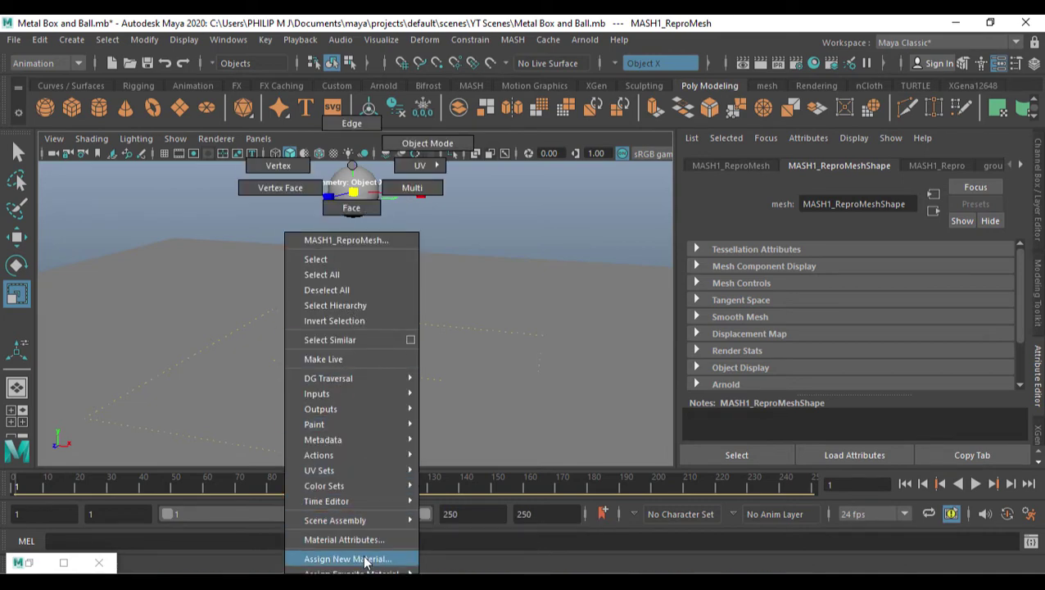
{"action": "left_click", "coordinate": [357, 558]}
{"action": "left_click", "coordinate": [388, 328]}
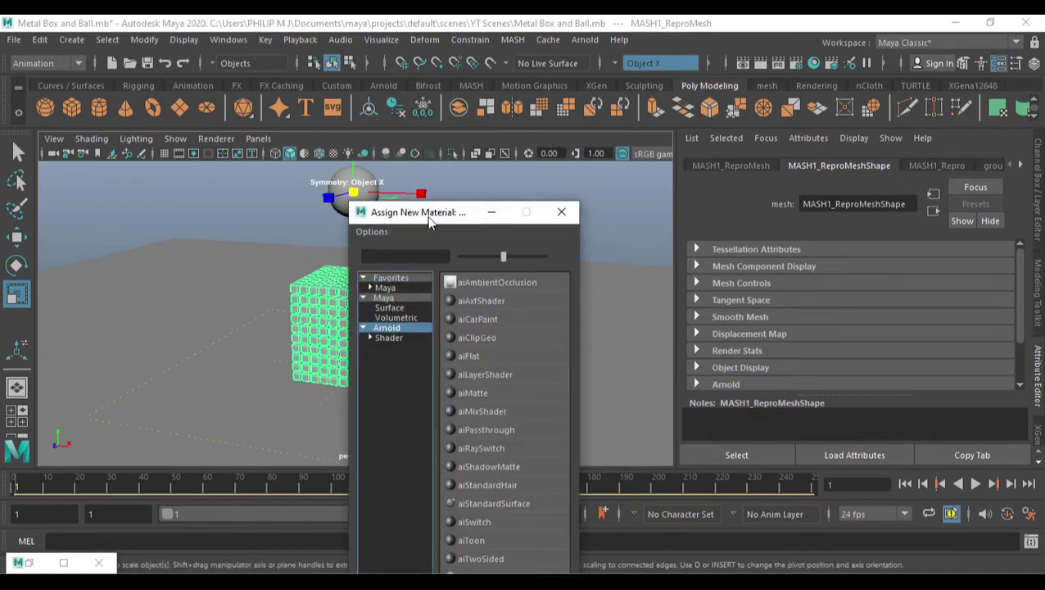
{"action": "left_click_drag", "start_coordinate": [426, 211], "coordinate": [462, 92]}
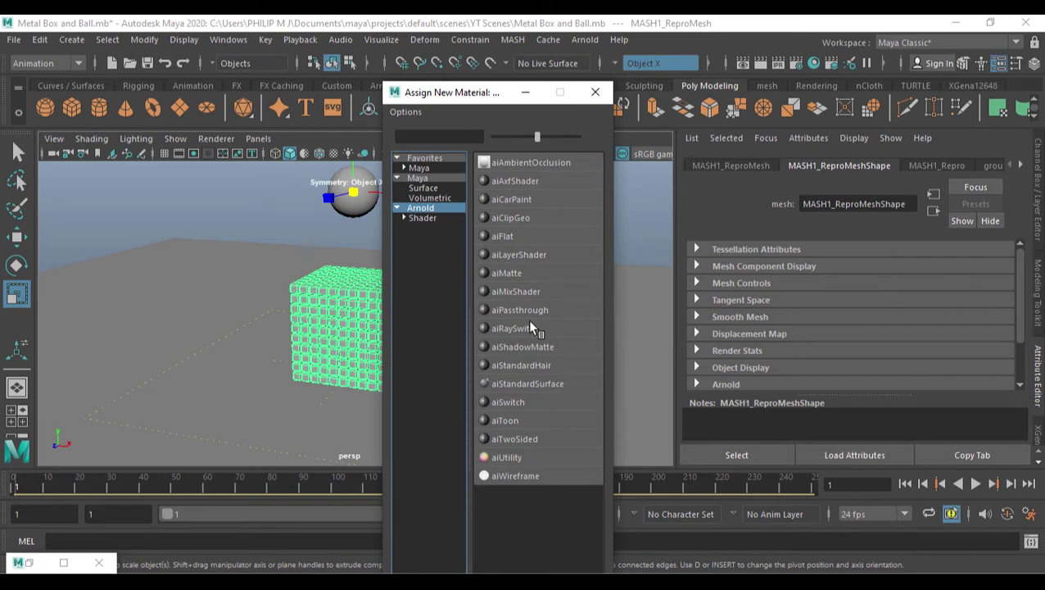
{"action": "left_click", "coordinate": [534, 385]}
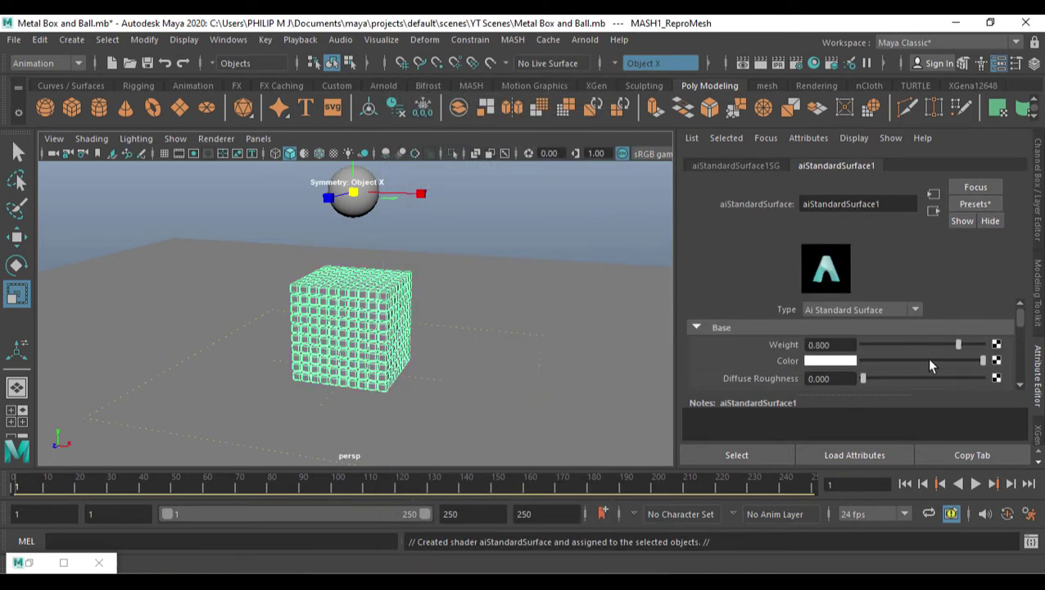
- Replace the cube material's settings with the Chrome preset
{"action": "scroll", "coordinate": [903, 363], "scroll_direction": "down", "scroll_amount": 2}
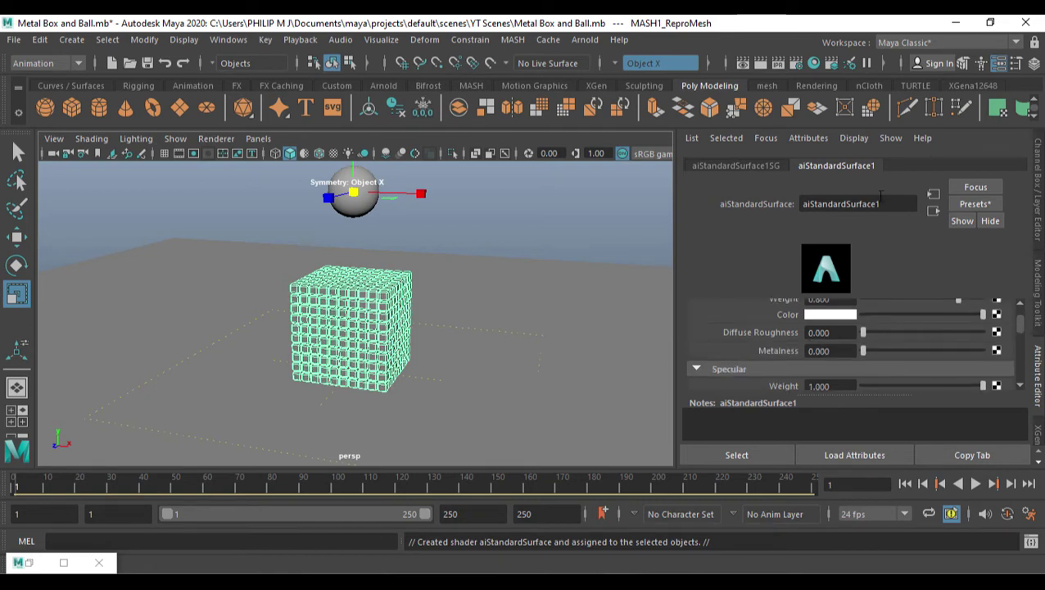
{"action": "left_click", "coordinate": [985, 204]}
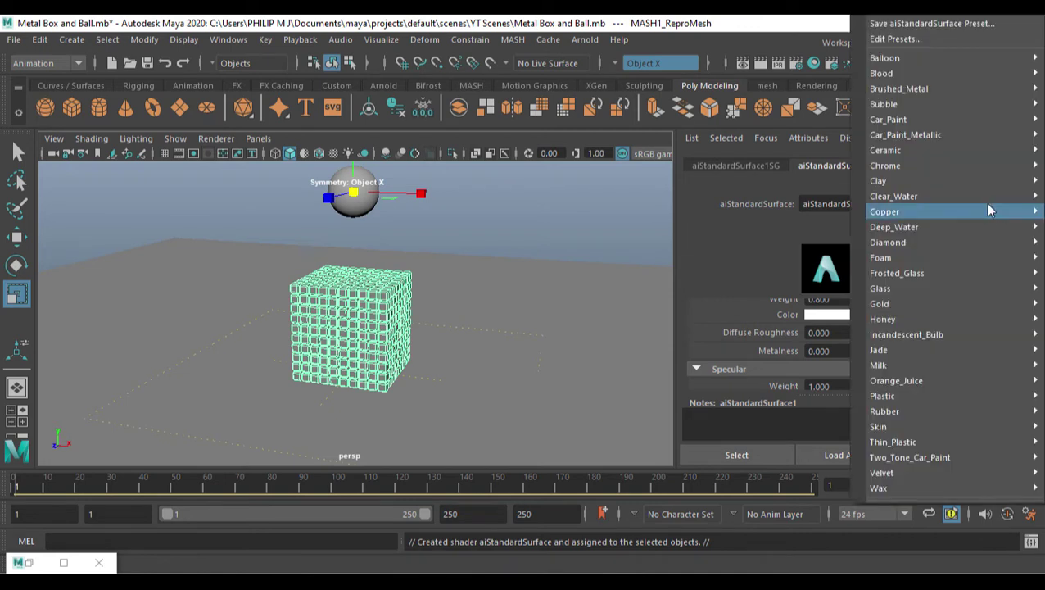
{"action": "mouse_move", "coordinate": [899, 168]}
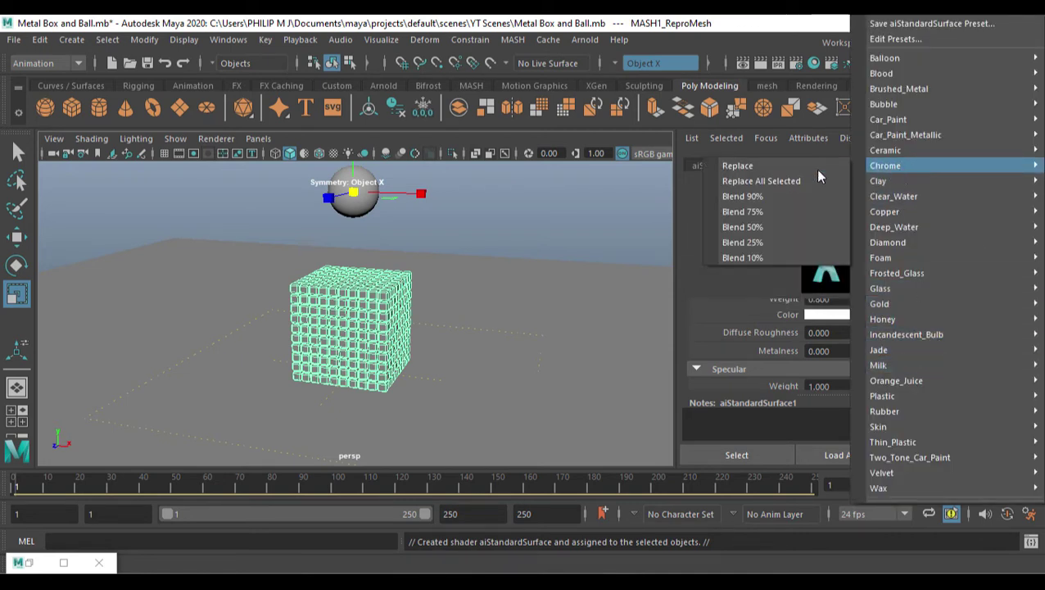
{"action": "left_click", "coordinate": [741, 168]}
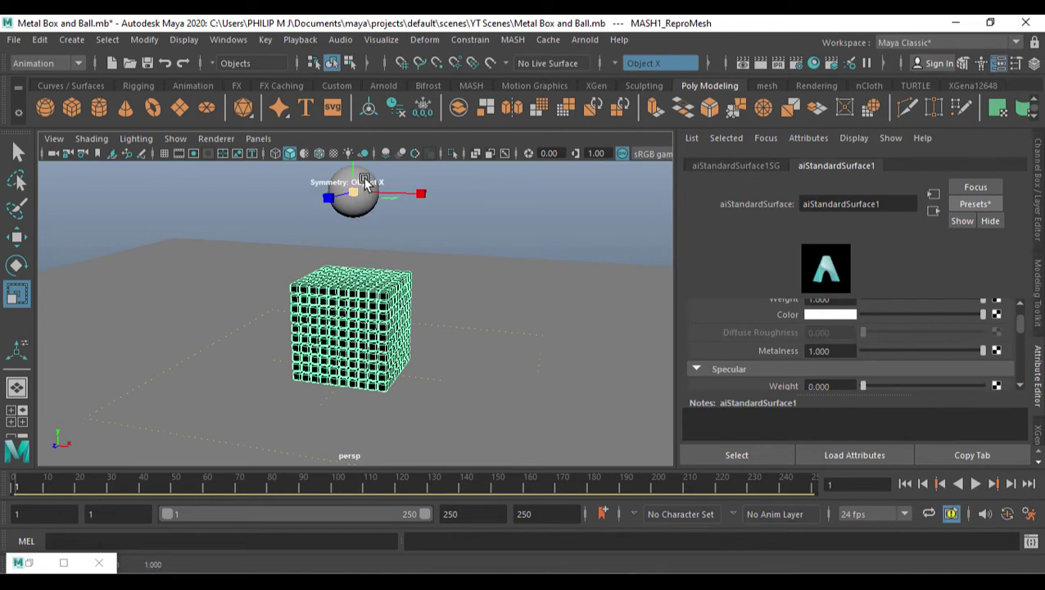
{"action": "left_click", "coordinate": [483, 185]}
- Assign a new Arnold aiStandardSurface material to the ball above the stack
{"action": "left_click", "coordinate": [387, 203]}
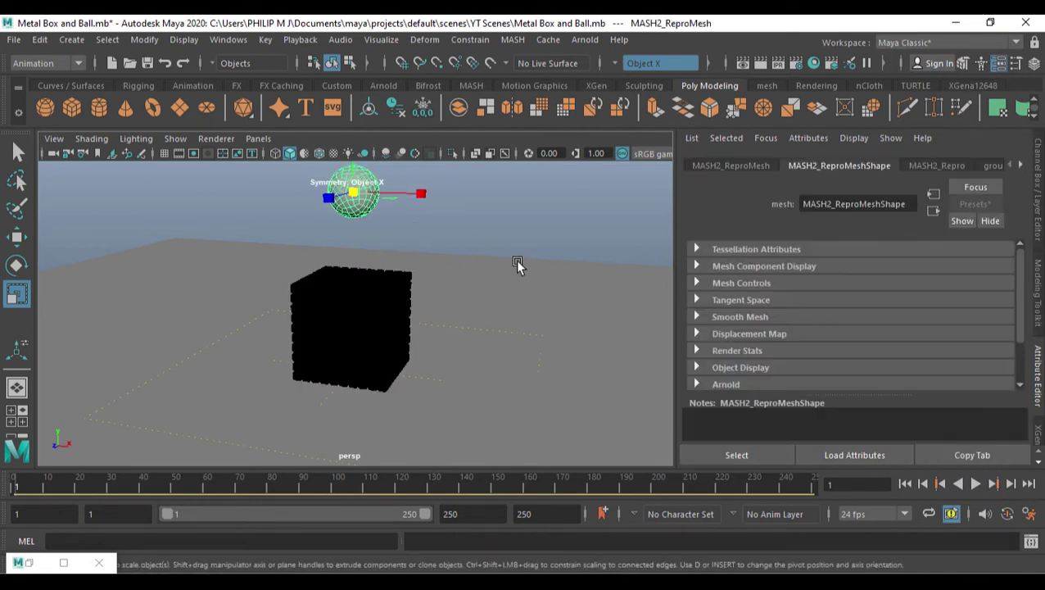
{"action": "right_click", "coordinate": [348, 172]}
{"action": "left_click", "coordinate": [361, 558]}
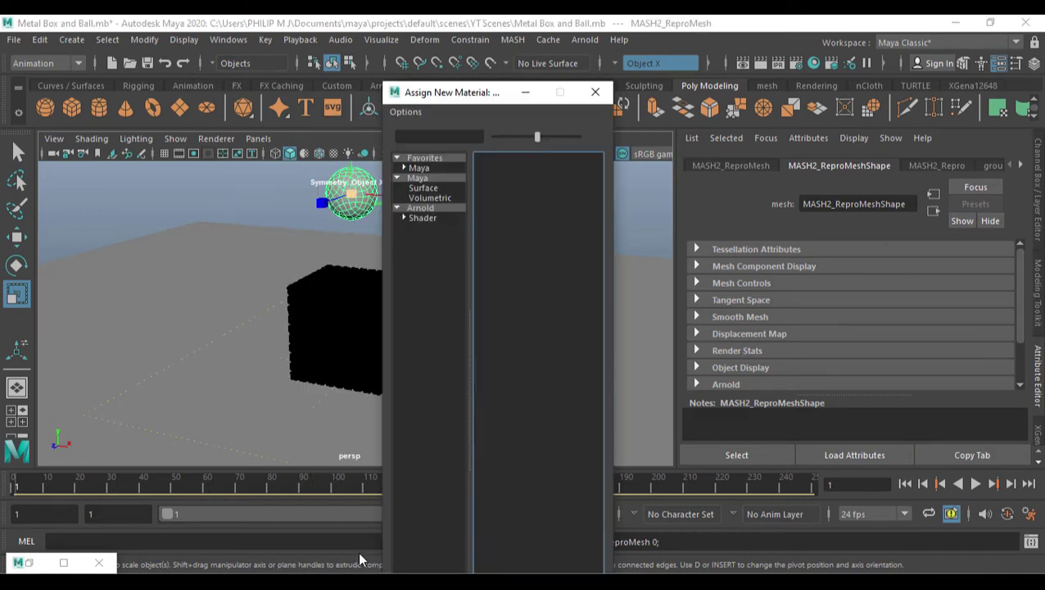
{"action": "left_click", "coordinate": [420, 208]}
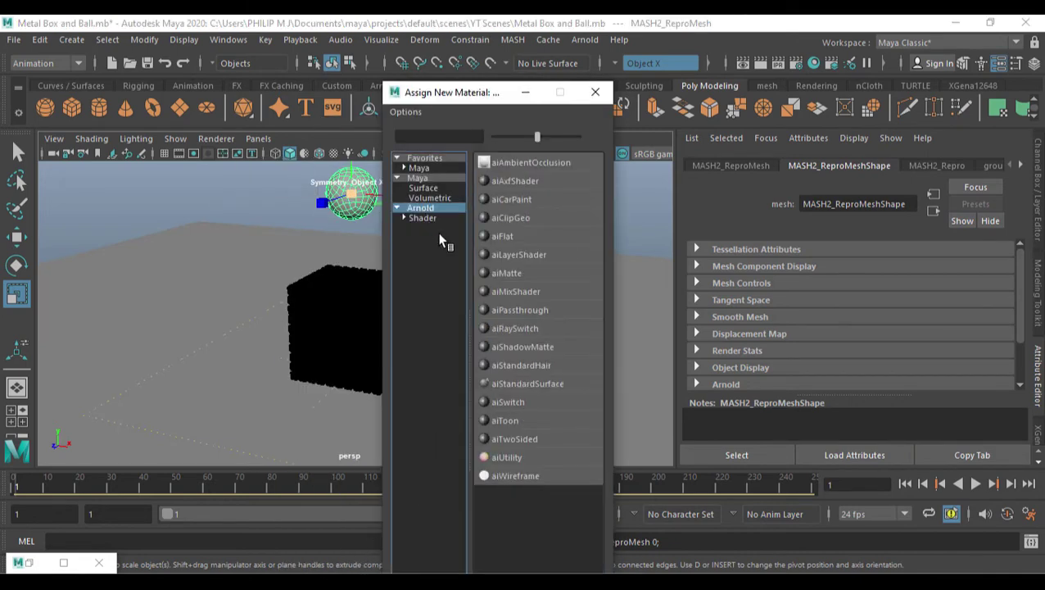
{"action": "left_click", "coordinate": [536, 384]}
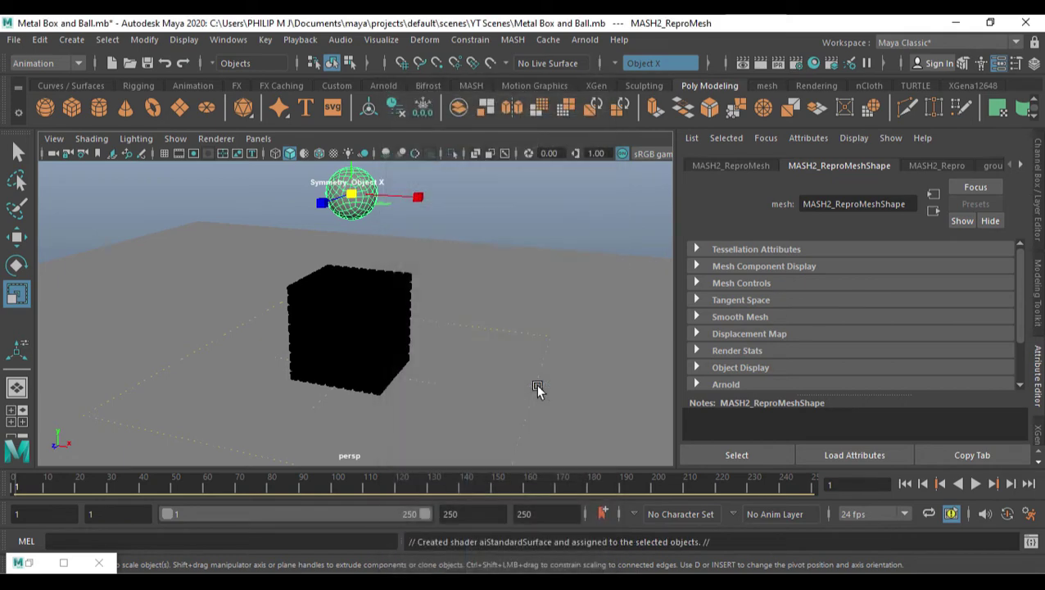
- Replace the ball material's settings with the Gold preset
{"action": "left_click", "coordinate": [983, 205]}
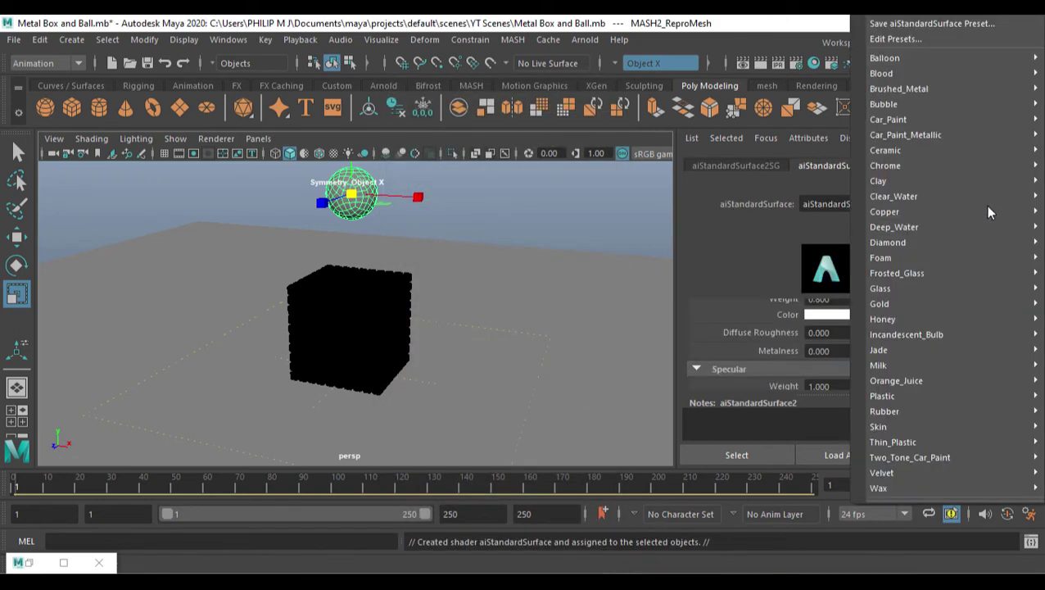
{"action": "mouse_move", "coordinate": [939, 349]}
{"action": "mouse_move", "coordinate": [919, 301]}
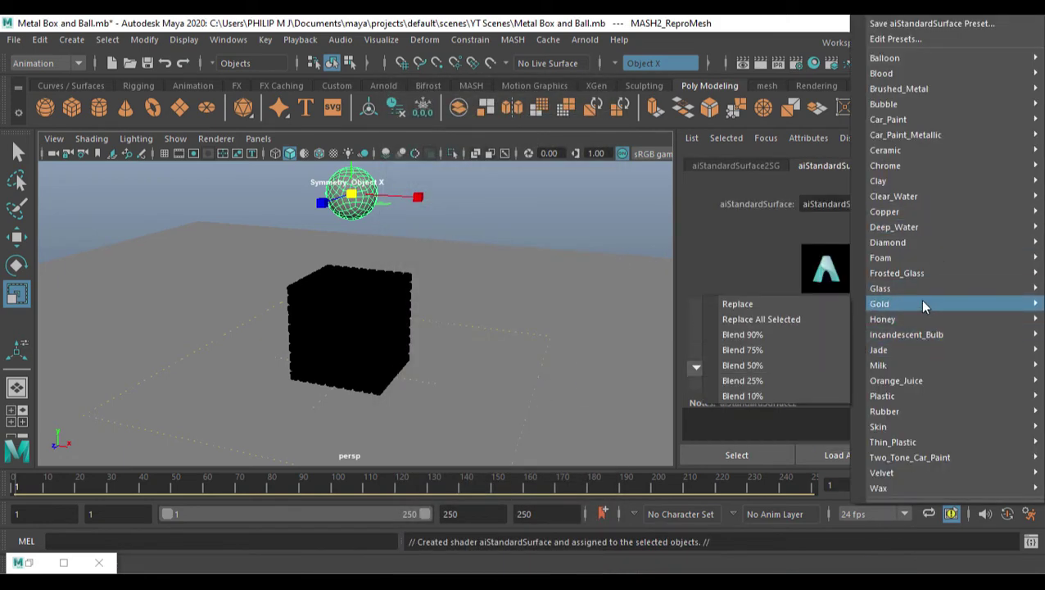
{"action": "left_click", "coordinate": [779, 305]}
- Scale the ground plane up along its Z and X axes so it extends far beyond the cube stack
{"action": "left_click", "coordinate": [499, 263]}
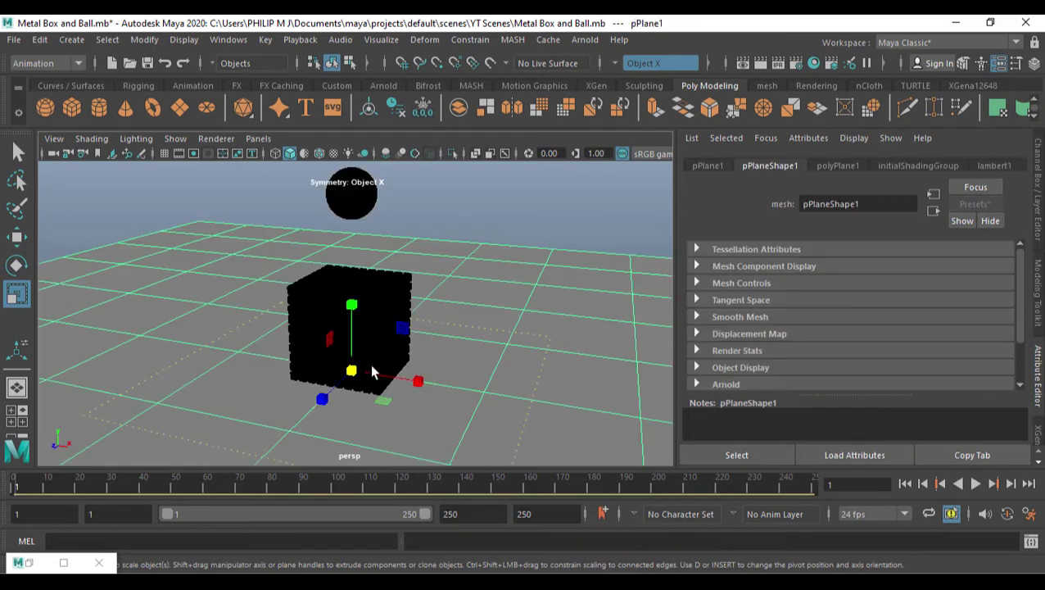
{"action": "left_click_drag", "start_coordinate": [321, 398], "coordinate": [167, 493]}
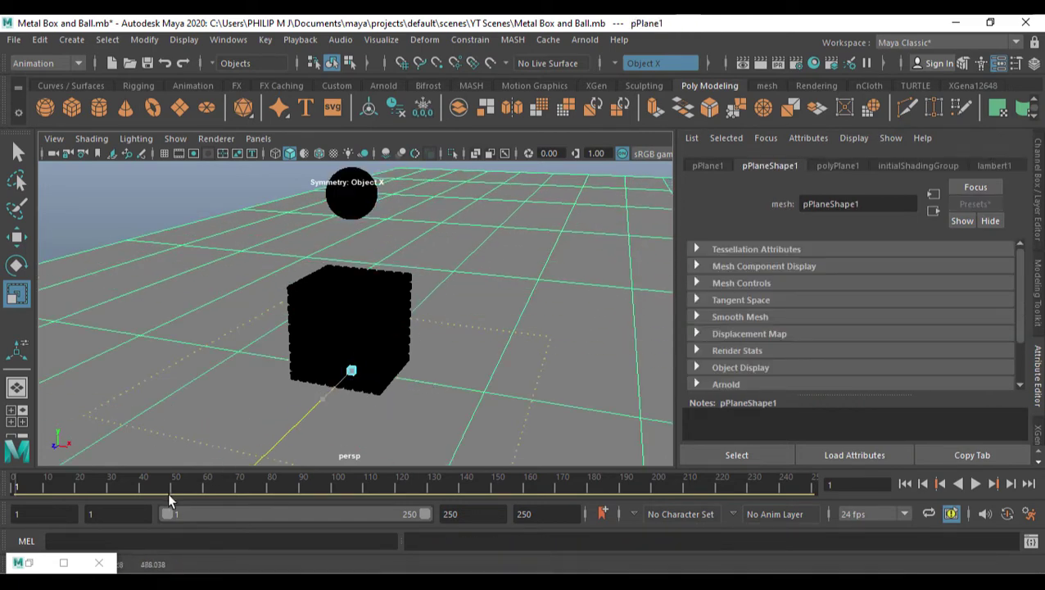
{"action": "left_click_drag", "start_coordinate": [323, 400], "coordinate": [287, 433]}
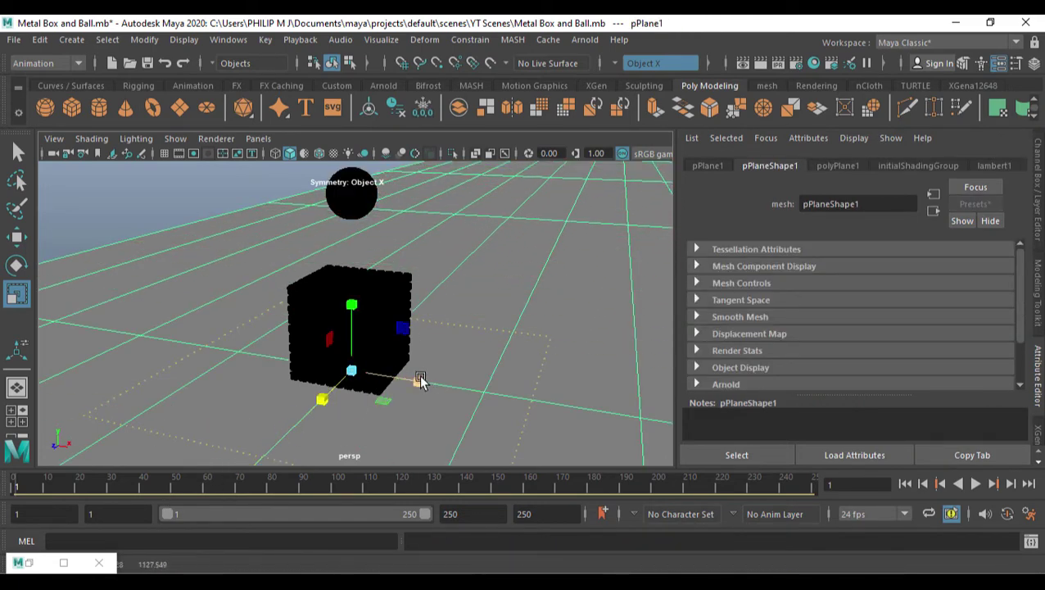
{"action": "left_click_drag", "start_coordinate": [418, 381], "coordinate": [770, 398]}
{"action": "scroll", "coordinate": [512, 312], "scroll_direction": "down", "scroll_amount": 10}
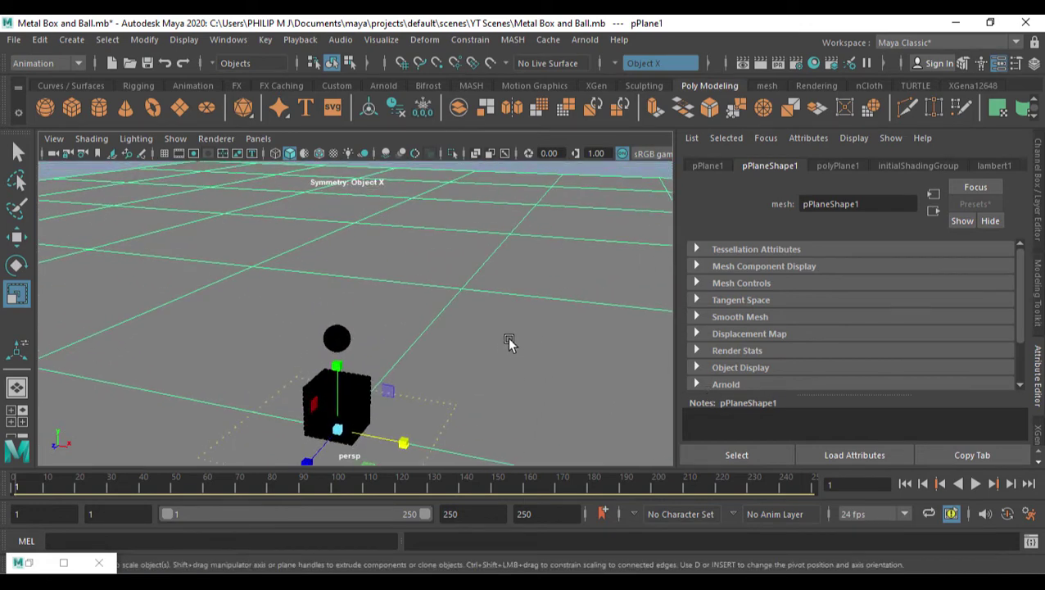
- Add an Arnold skydome light to the scene
{"action": "left_click", "coordinate": [585, 40]}
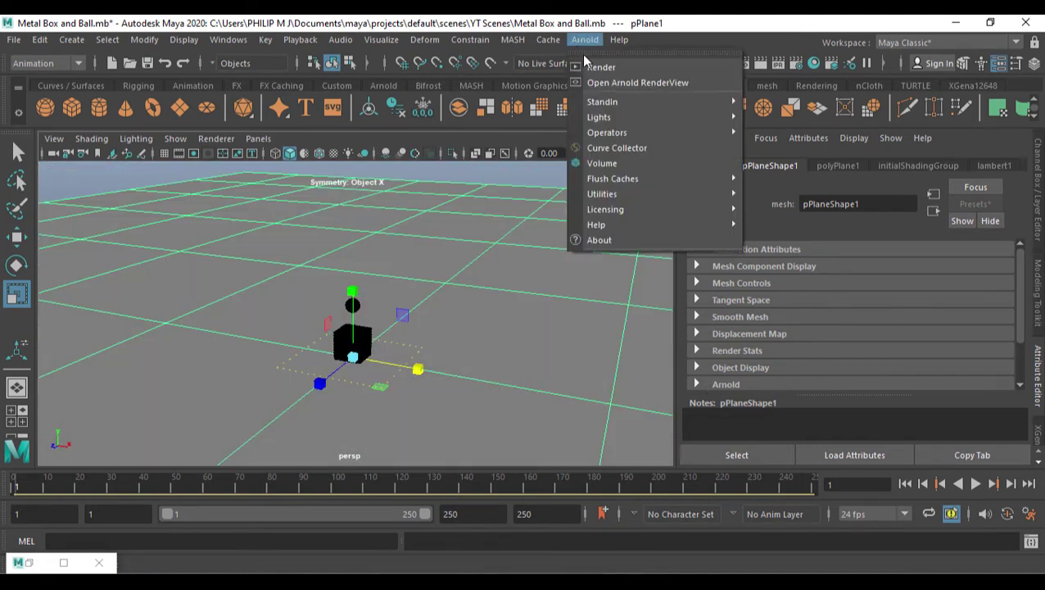
{"action": "mouse_move", "coordinate": [628, 119]}
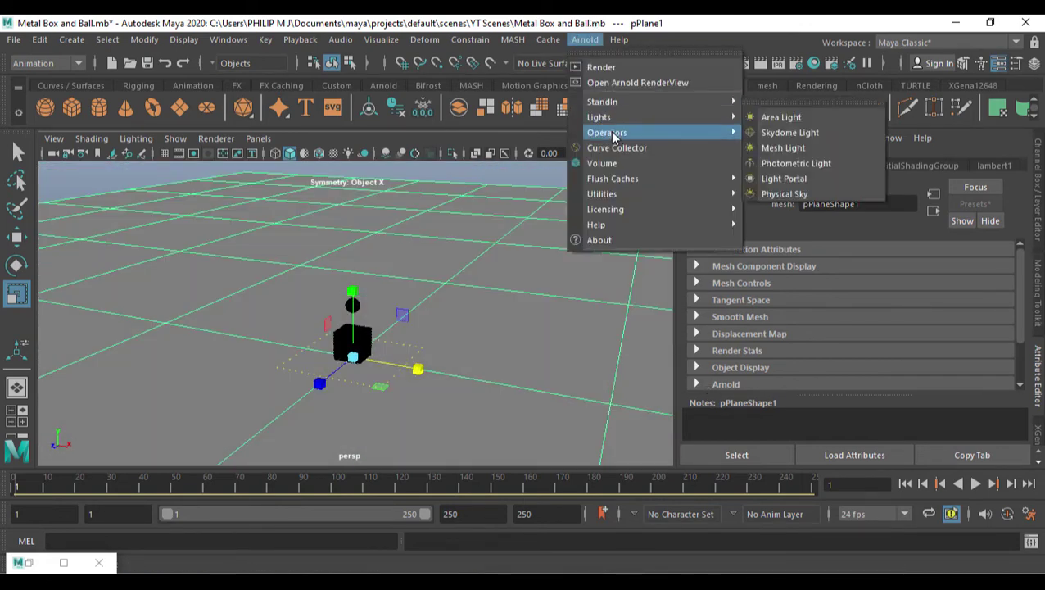
{"action": "left_click", "coordinate": [773, 134]}
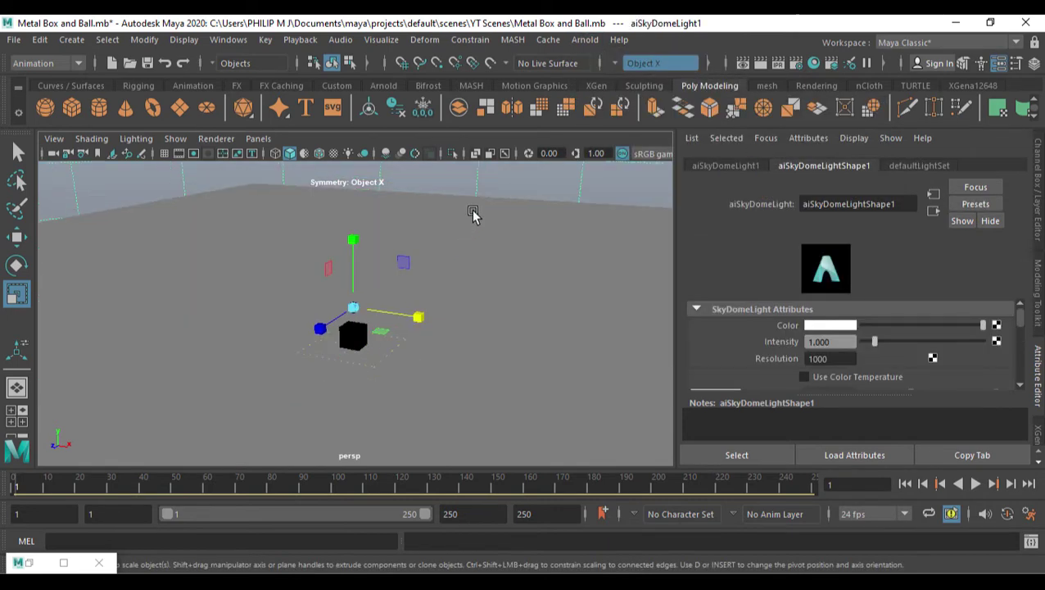
- Frame the ball and cubes closely, preview them in the Arnold RenderView, and stop and close the render
{"action": "left_click_drag", "start_coordinate": [476, 217], "coordinate": [446, 323], "text": "alt"}
{"action": "left_click", "coordinate": [586, 39]}
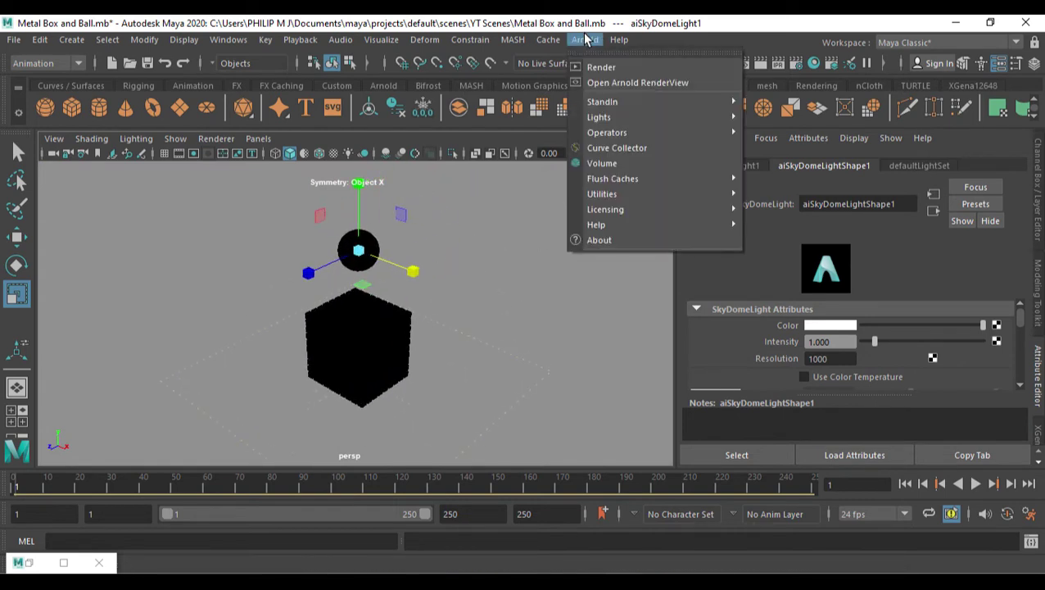
{"action": "left_click", "coordinate": [626, 85]}
{"action": "left_click", "coordinate": [868, 79]}
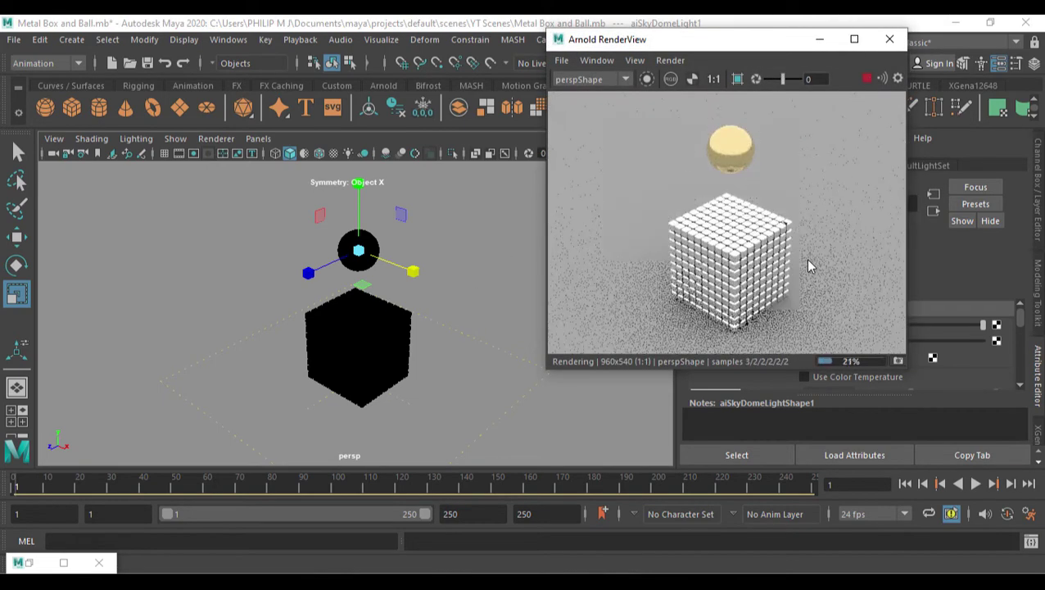
{"action": "left_click", "coordinate": [867, 79]}
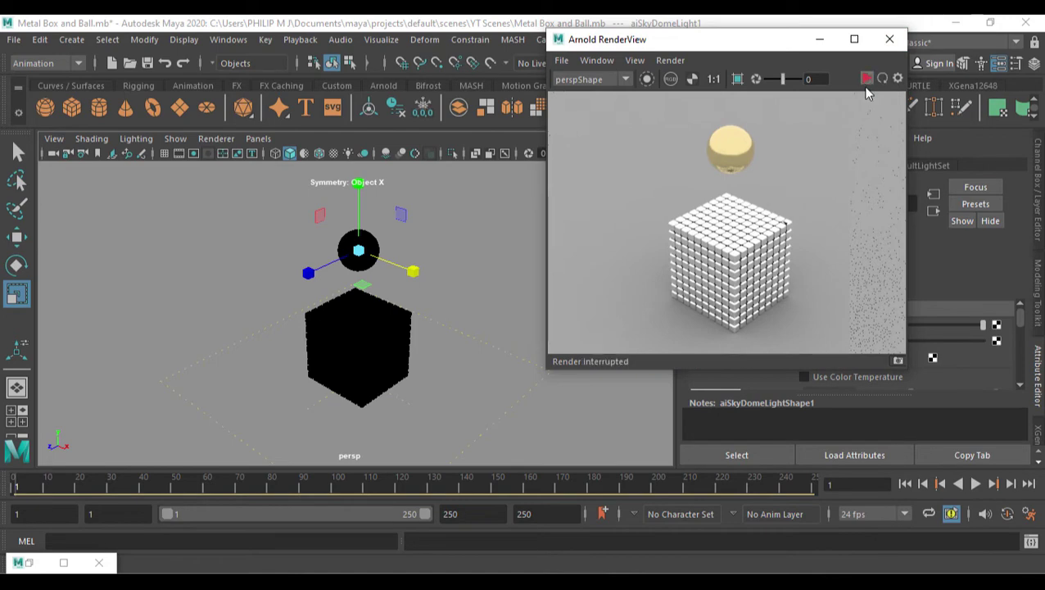
{"action": "left_click", "coordinate": [892, 38]}
- Connect a File texture to the skydome light's color and load 069_hdrmaps_com_free.exr as its image
{"action": "left_click_drag", "start_coordinate": [562, 252], "coordinate": [518, 299], "text": "alt"}
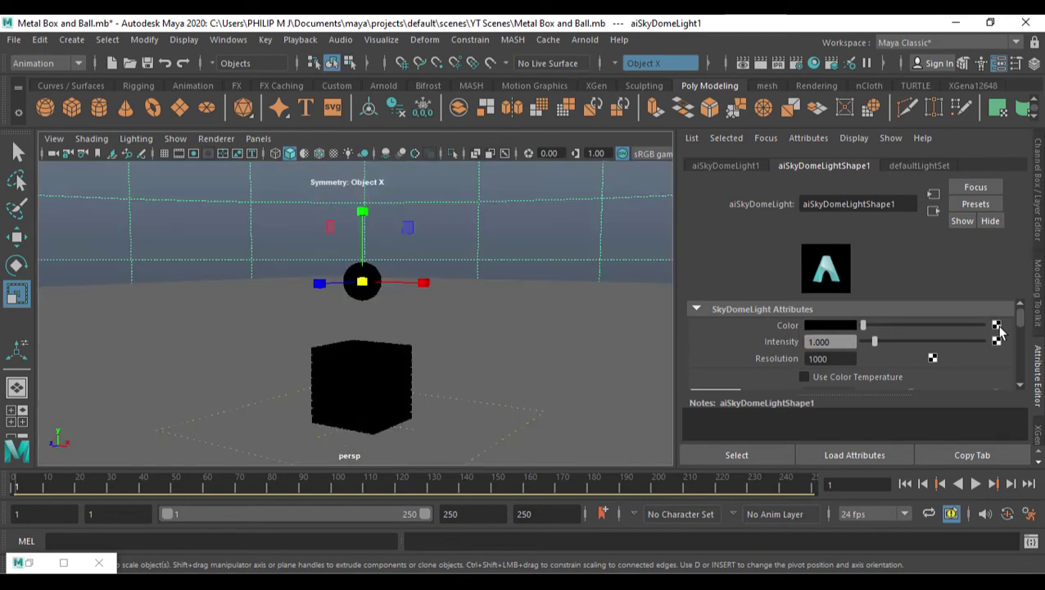
{"action": "left_click", "coordinate": [996, 326]}
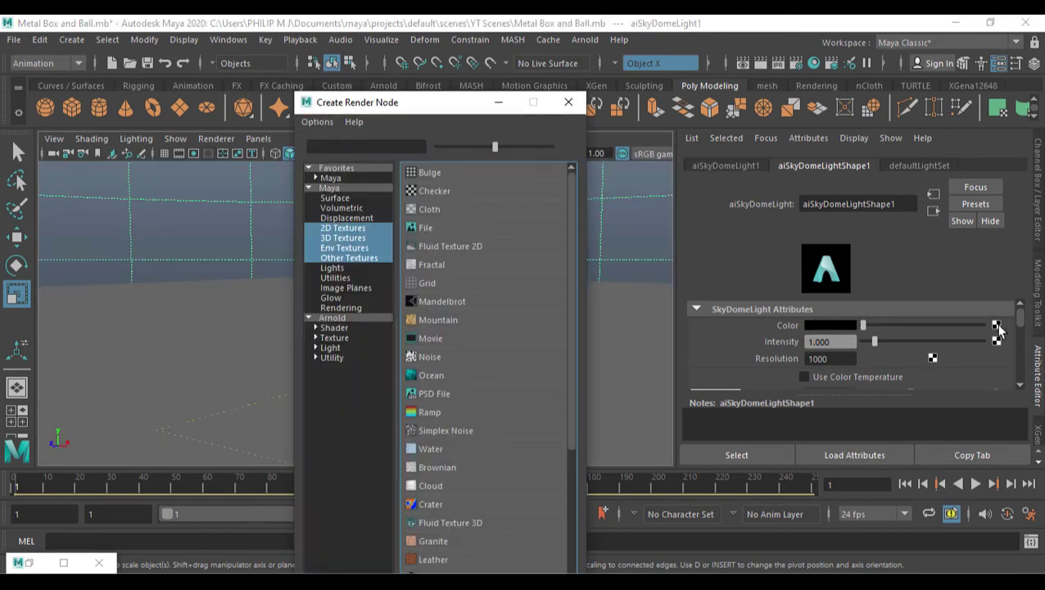
{"action": "left_click", "coordinate": [462, 229]}
{"action": "left_click", "coordinate": [999, 374]}
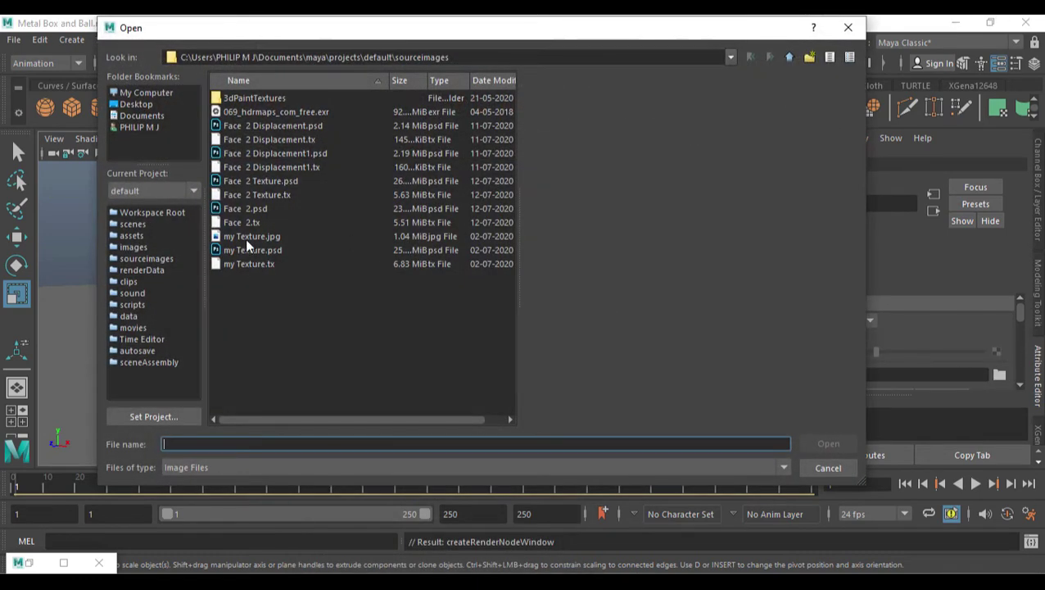
{"action": "left_click", "coordinate": [276, 112]}
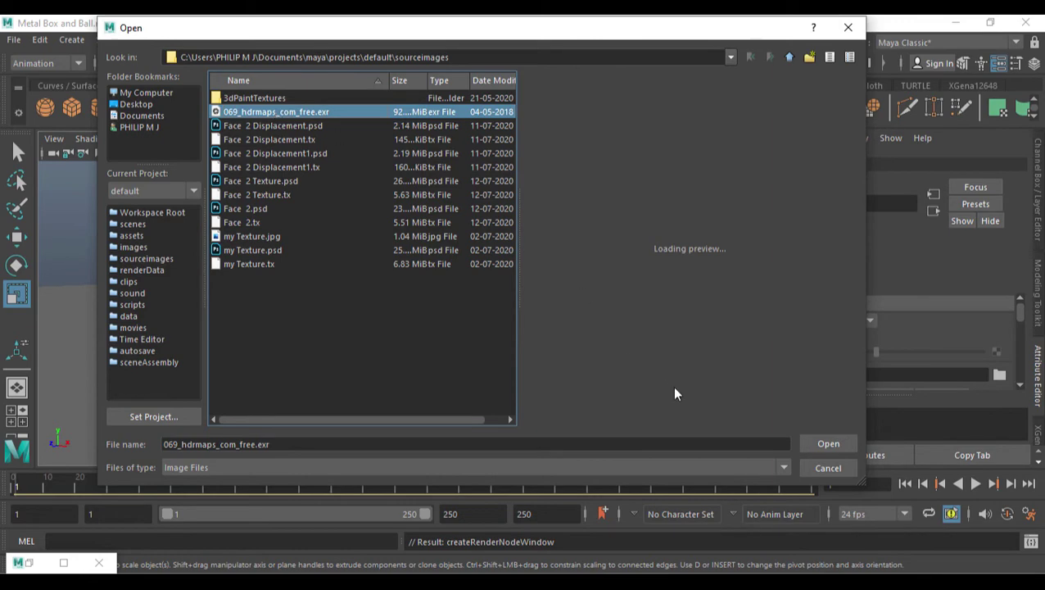
{"action": "left_click", "coordinate": [829, 446]}
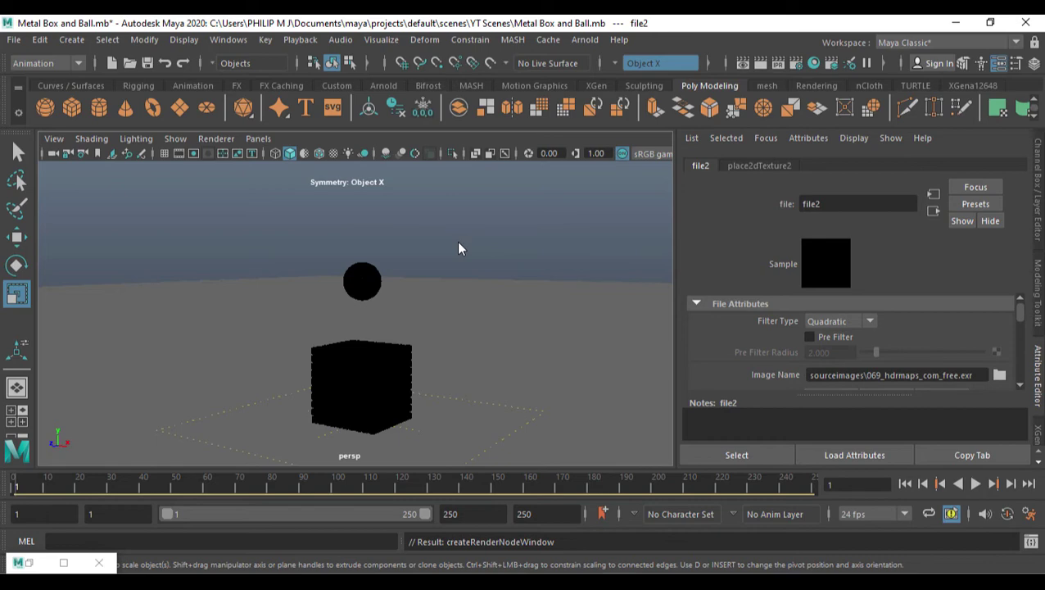
- Assign a new Arnold aiStandardSurface material to the ground plane
{"action": "left_click_drag", "start_coordinate": [464, 315], "coordinate": [422, 372], "text": "alt"}
{"action": "left_click", "coordinate": [515, 259]}
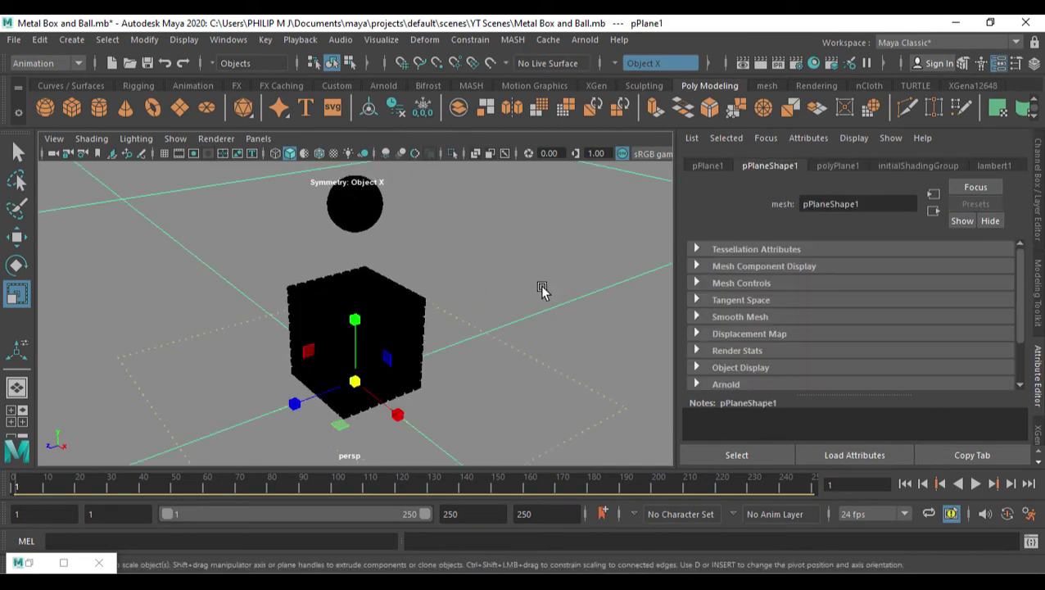
{"action": "right_click_drag", "start_coordinate": [499, 239], "coordinate": [512, 547]}
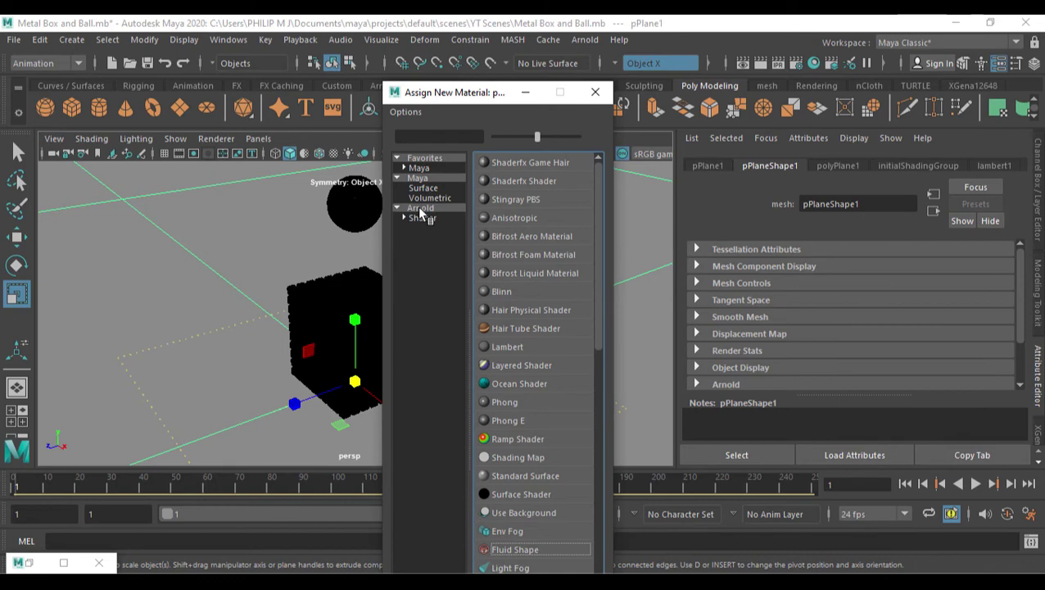
{"action": "left_click", "coordinate": [422, 208]}
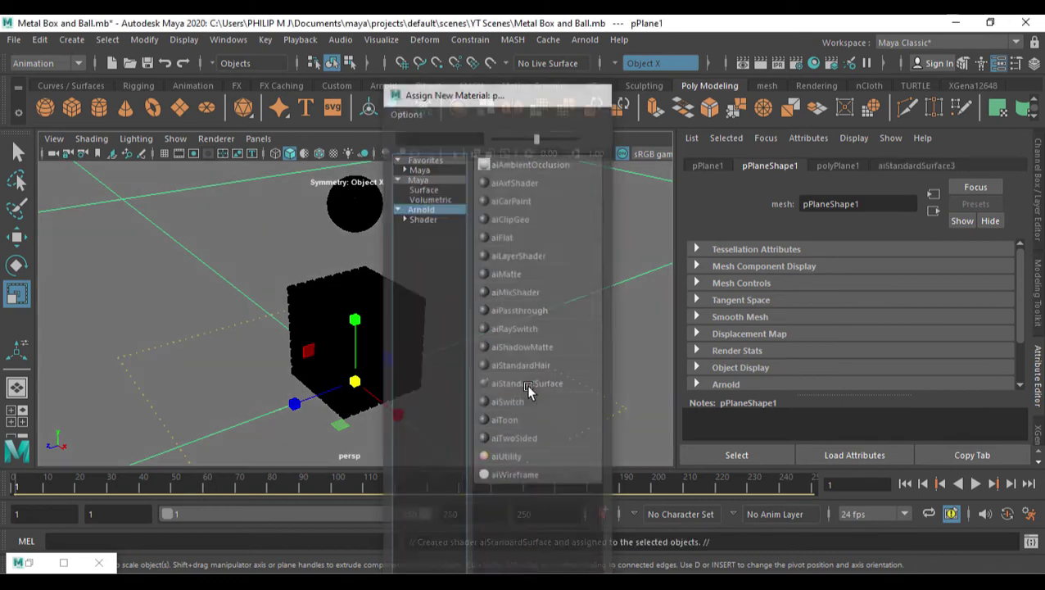
{"action": "left_click", "coordinate": [527, 385]}
- Center the ball and cube stack in the view and preview the HDR-lit scene in the Arnold RenderView
{"action": "left_click_drag", "start_coordinate": [461, 386], "coordinate": [467, 383], "text": "alt"}
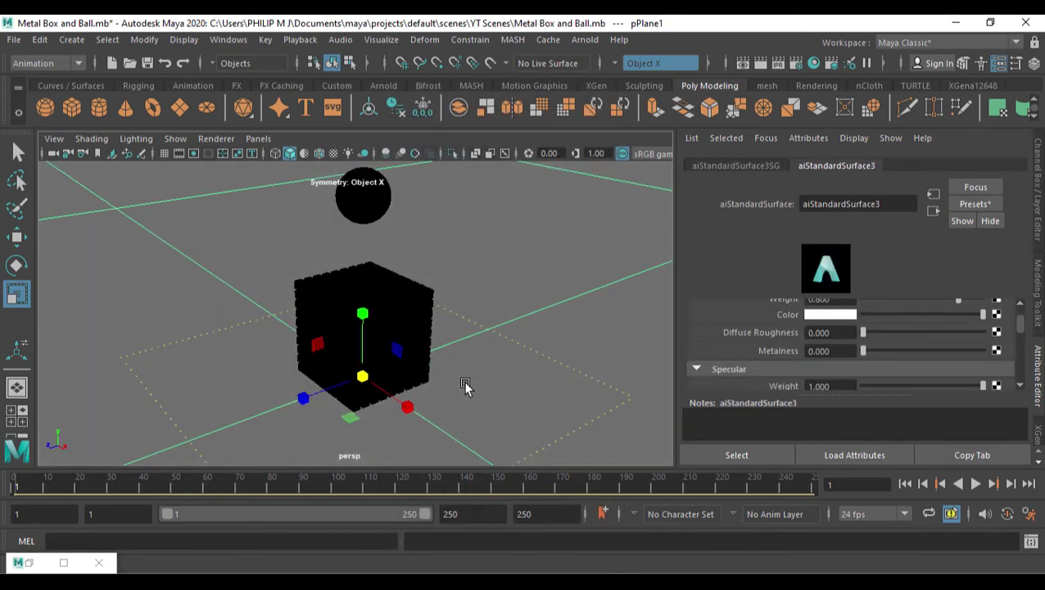
{"action": "middle_click_drag", "start_coordinate": [477, 375], "coordinate": [480, 384], "text": "alt"}
{"action": "left_click", "coordinate": [583, 39]}
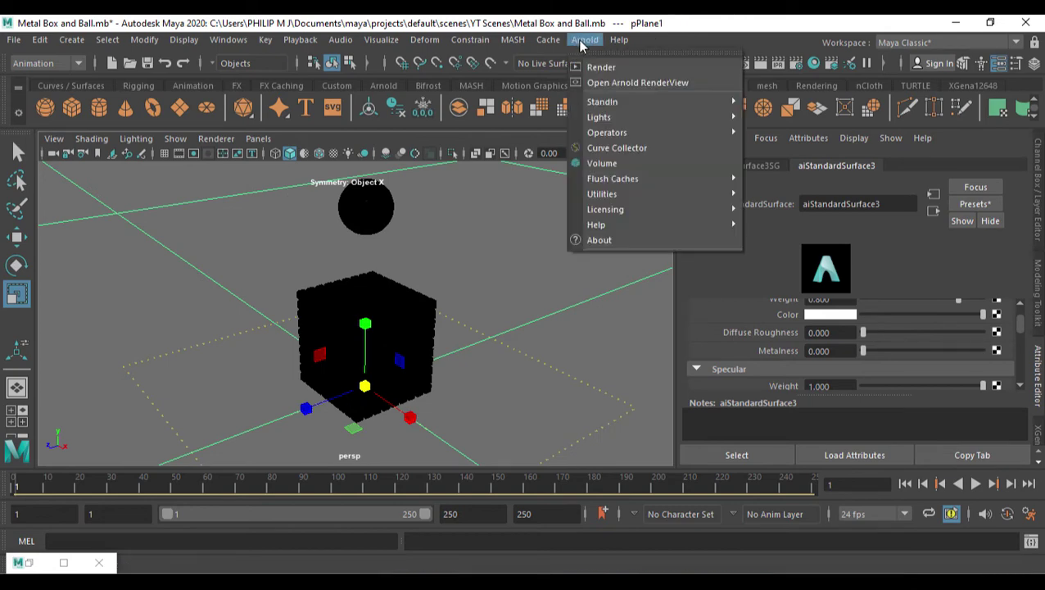
{"action": "left_click", "coordinate": [621, 81]}
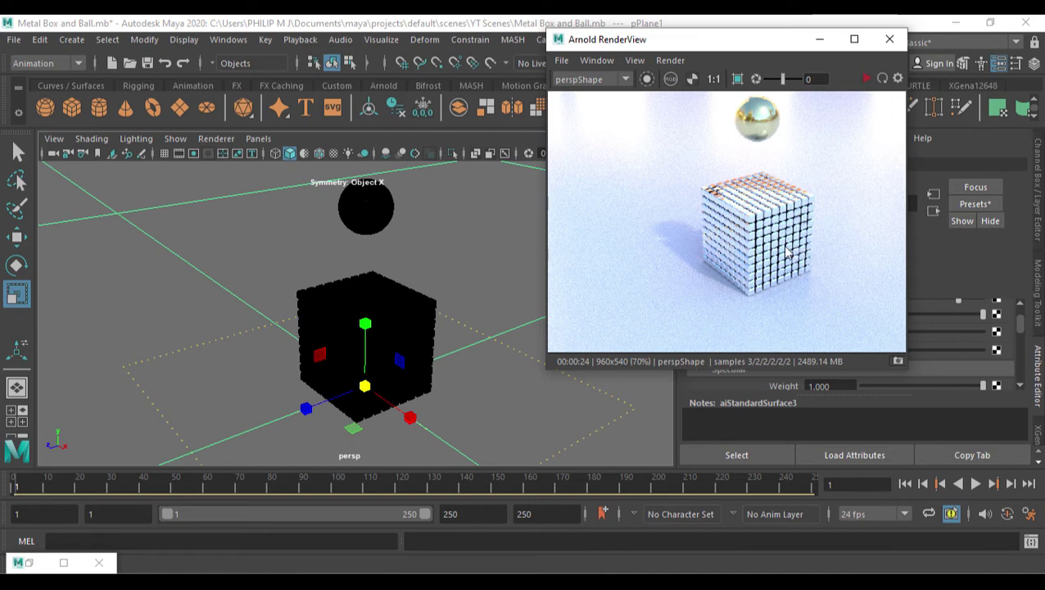
- Replace the settings of the MASH cubes' aiStandardSurface material with the Copper preset
{"action": "left_click", "coordinate": [382, 314]}
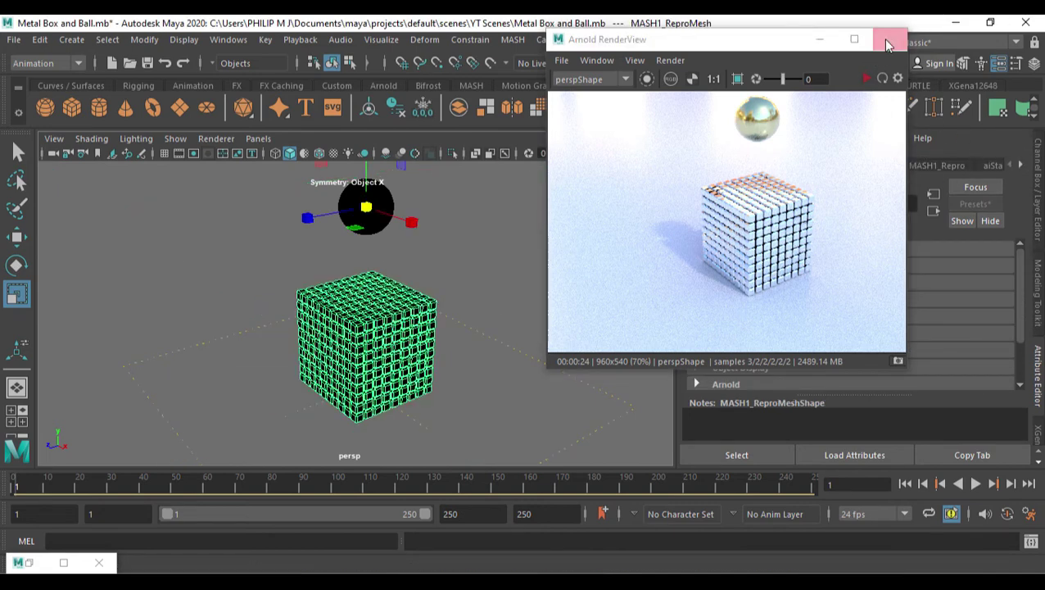
{"action": "left_click_drag", "start_coordinate": [758, 42], "coordinate": [674, 45]}
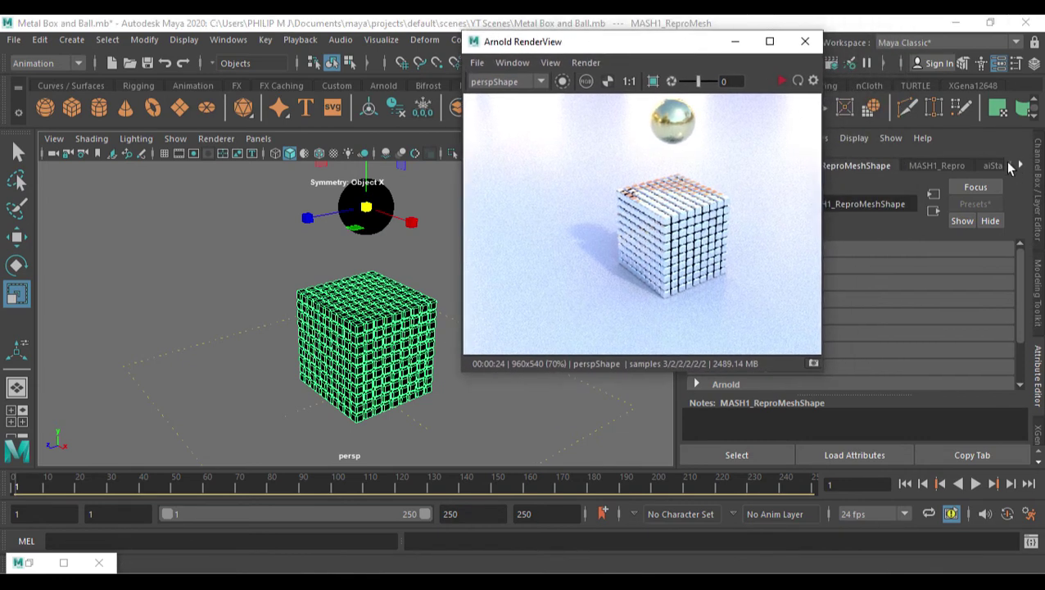
{"action": "left_click", "coordinate": [994, 165]}
{"action": "left_click", "coordinate": [976, 203]}
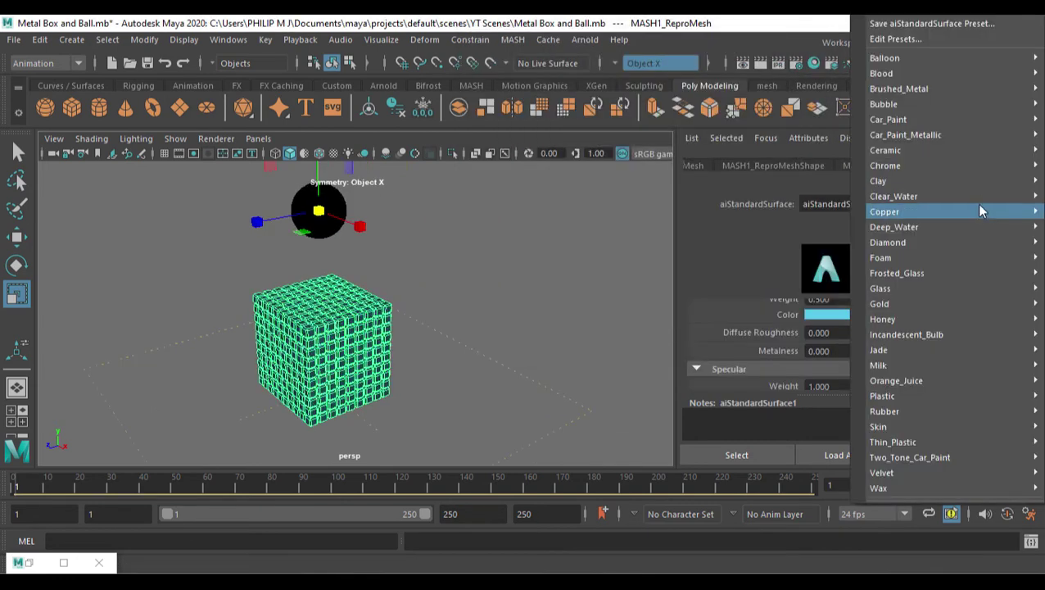
{"action": "mouse_move", "coordinate": [929, 320]}
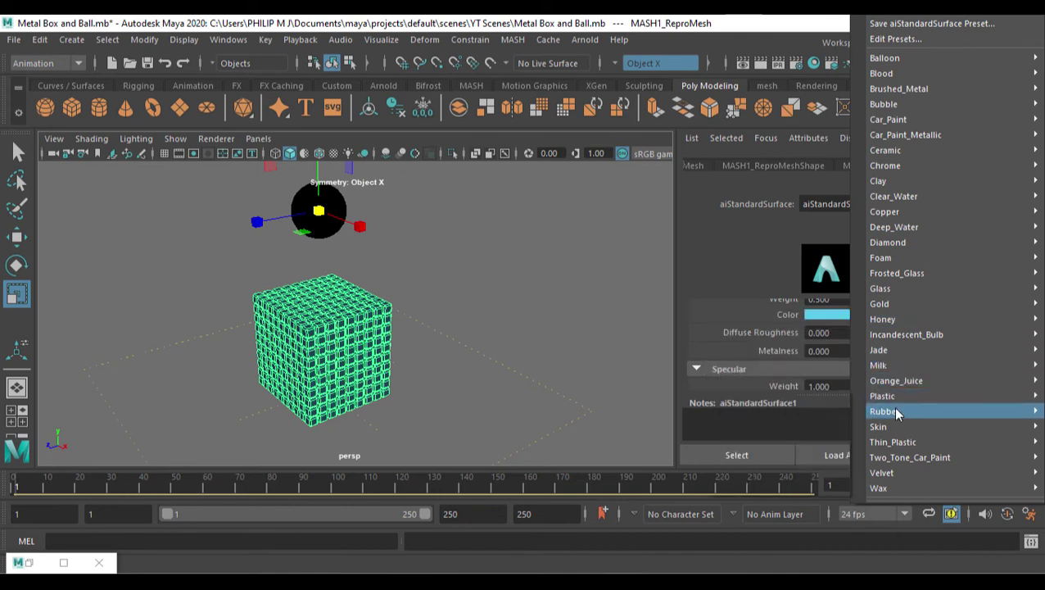
{"action": "mouse_move", "coordinate": [894, 397]}
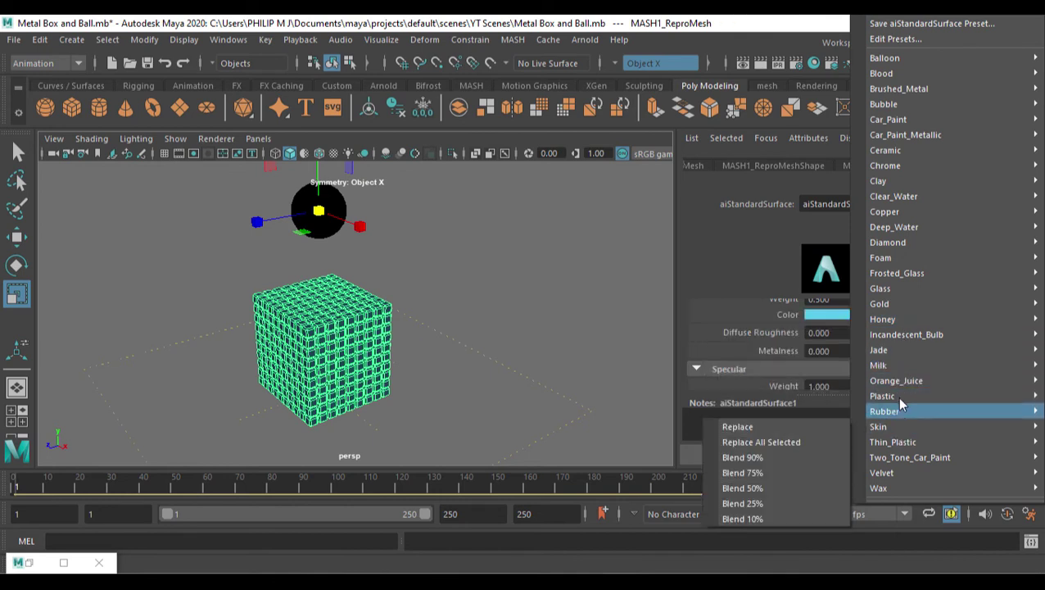
{"action": "mouse_move", "coordinate": [897, 213]}
{"action": "left_click", "coordinate": [784, 210]}
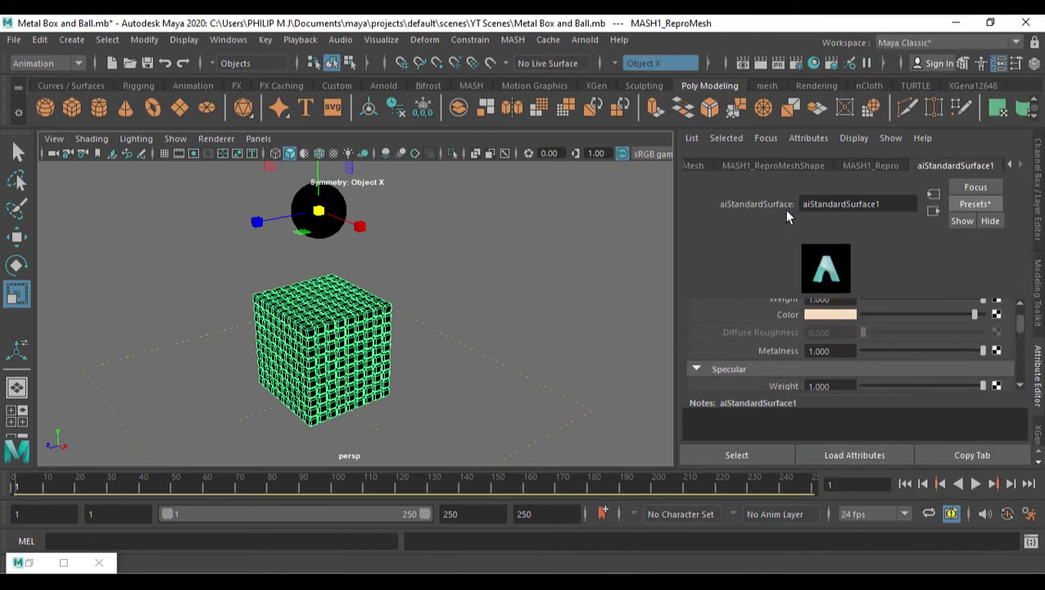
- Render the scene with the updated cube material in the Arnold RenderView and adjust the camera framing around the stack
{"action": "left_click", "coordinate": [587, 40]}
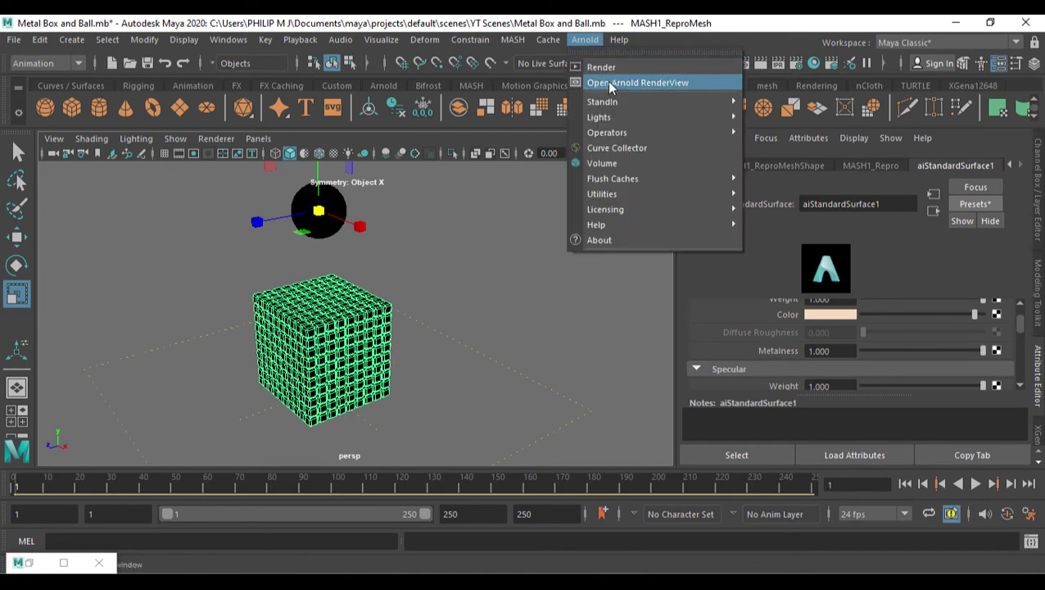
{"action": "left_click", "coordinate": [611, 83]}
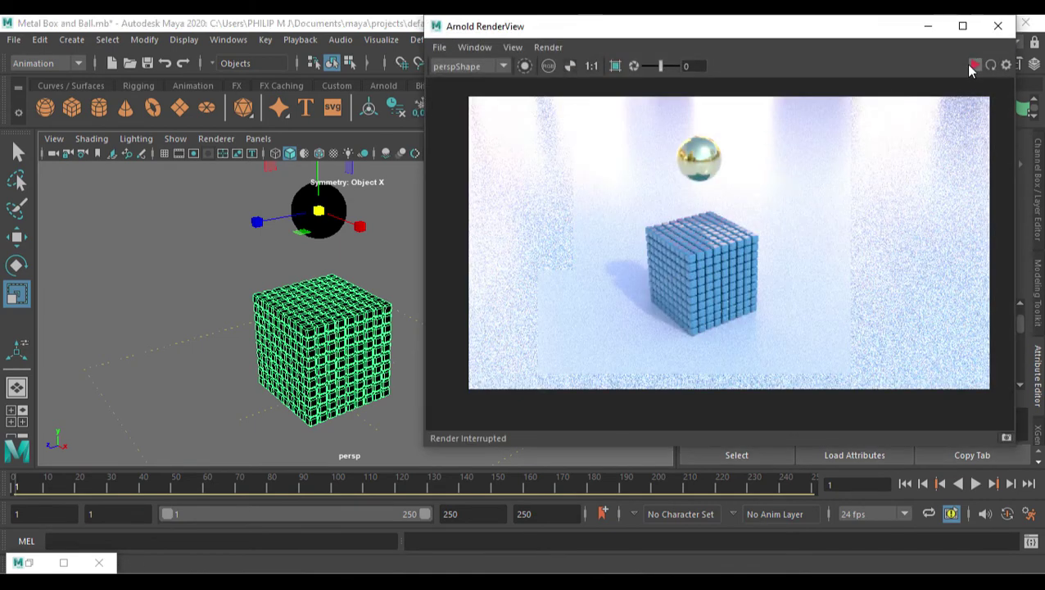
{"action": "left_click", "coordinate": [974, 65]}
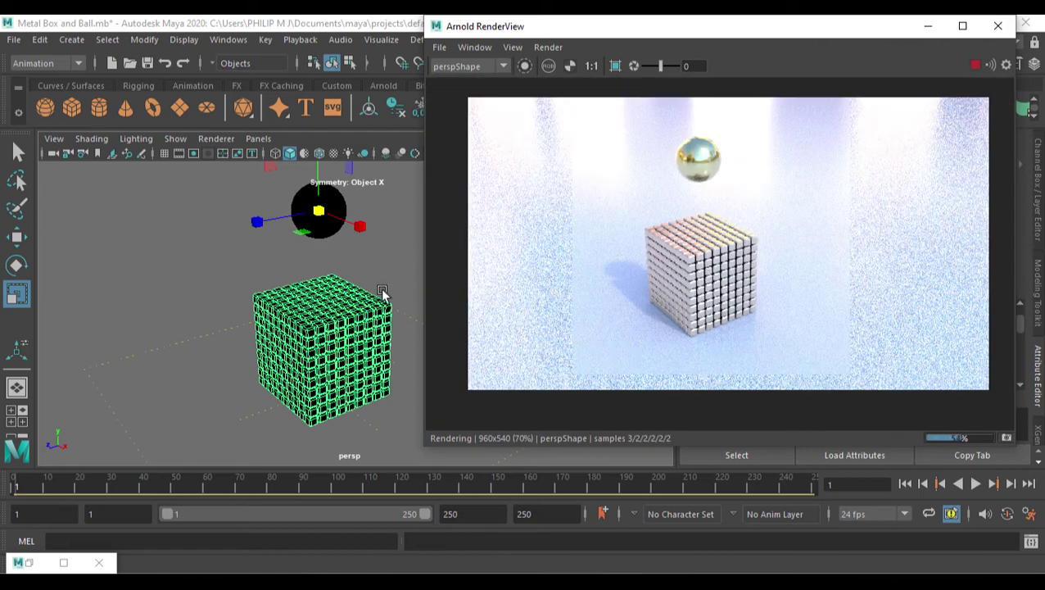
{"action": "middle_click_drag", "start_coordinate": [360, 267], "coordinate": [362, 260], "text": "alt"}
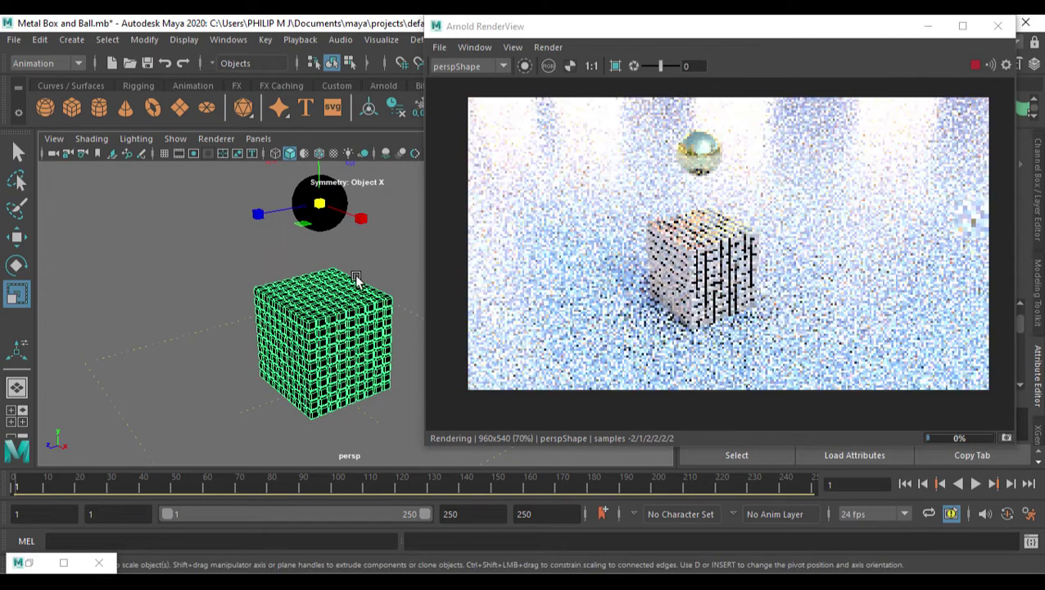
{"action": "scroll", "coordinate": [356, 275], "scroll_direction": "up", "scroll_amount": 2}
{"action": "scroll", "coordinate": [355, 276], "scroll_direction": "down", "scroll_amount": 2}
{"action": "left_click_drag", "start_coordinate": [356, 279], "coordinate": [363, 295], "text": "alt"}
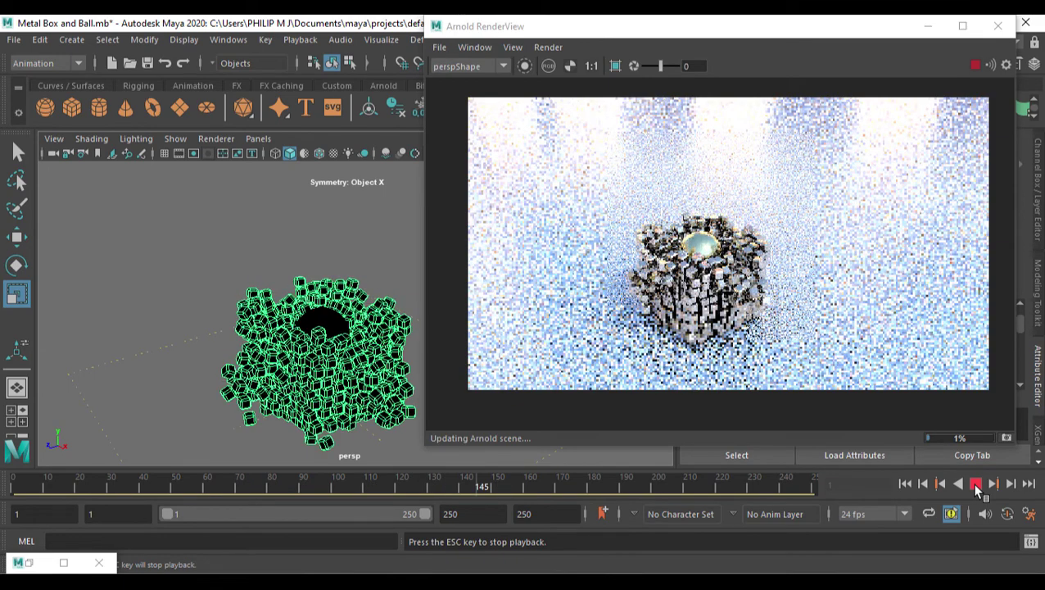
- Play the simulation, stop it at frame 180, and frame the scattering cubes closely for the live Arnold render
{"action": "key", "text": "Escape"}
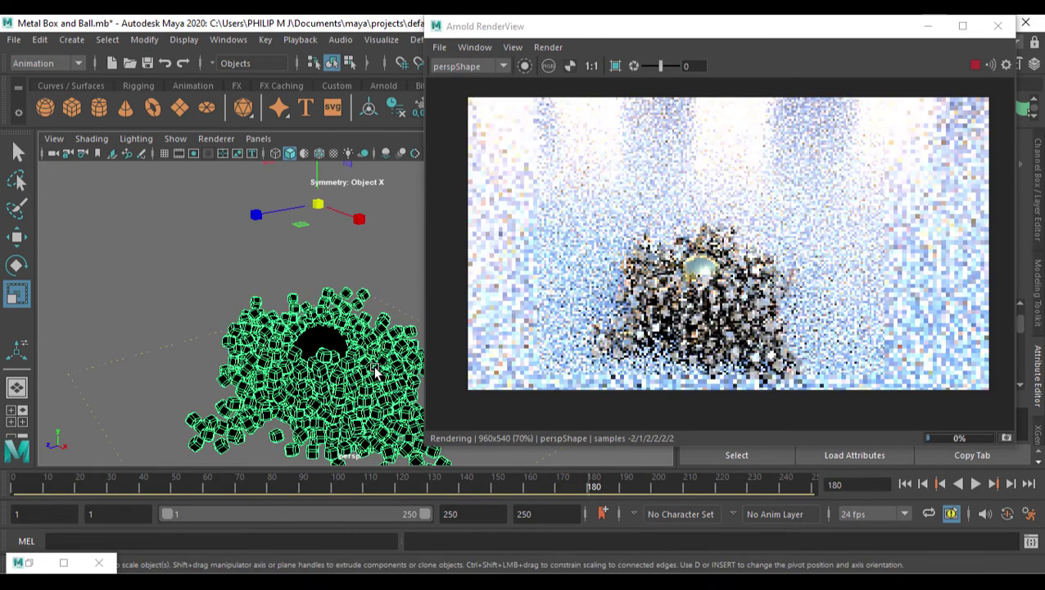
{"action": "scroll", "coordinate": [367, 359], "scroll_direction": "up", "scroll_amount": 5}
{"action": "middle_click_drag", "start_coordinate": [369, 348], "coordinate": [373, 327], "text": "alt"}
{"action": "right_click_drag", "start_coordinate": [373, 328], "coordinate": [375, 344], "text": "alt"}
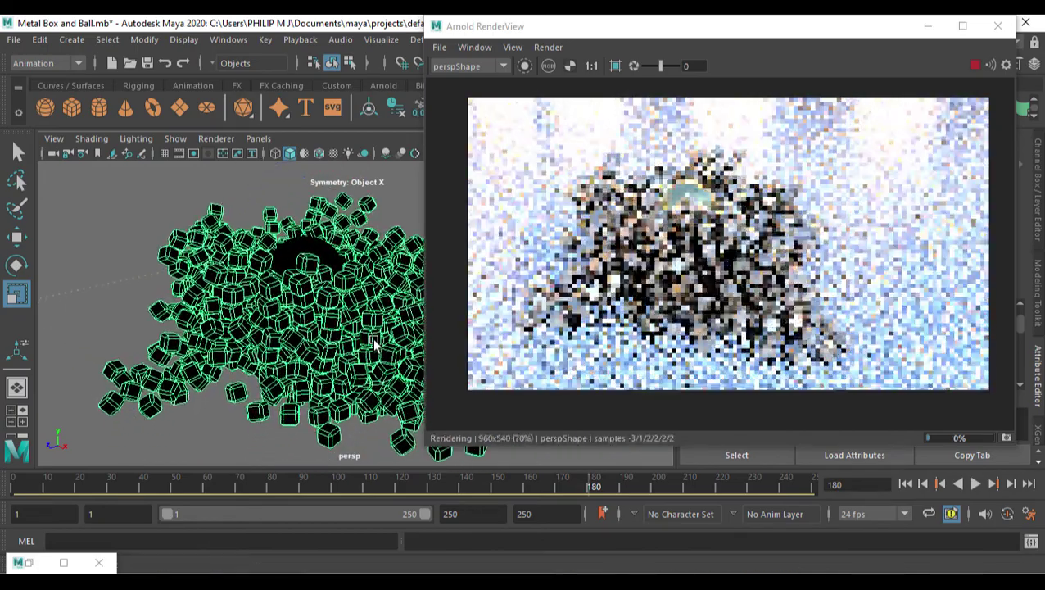